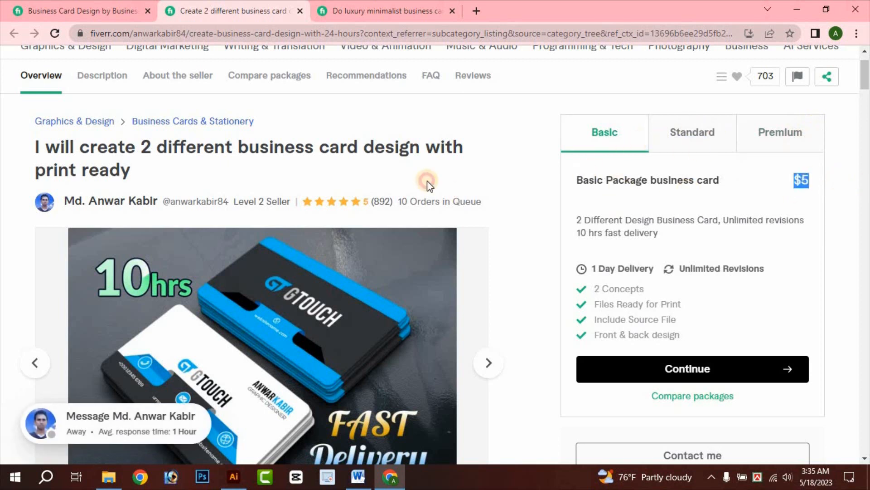
# - Check the 2-business-card gig's price and orders-in-queue details
pyautogui.click(401, 209)
pyautogui.moveTo(399, 199); pyautogui.dragTo(512, 200)
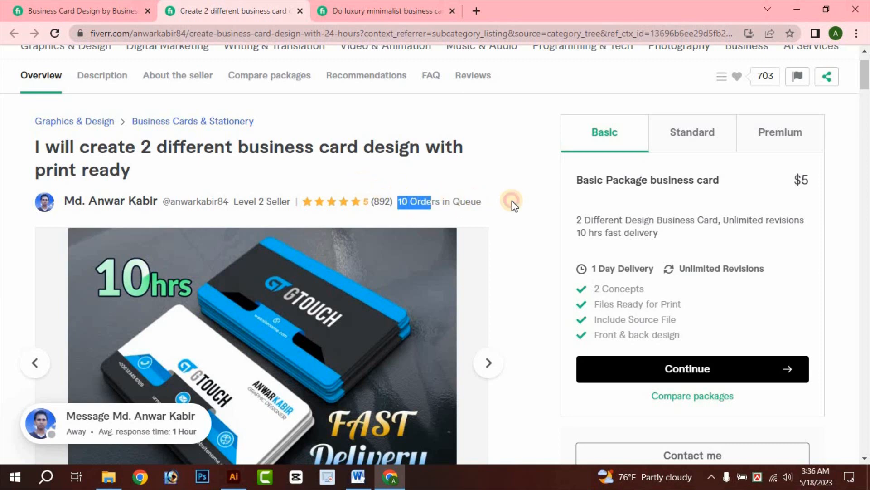
pyautogui.click(513, 200)
# - Scroll through the rest of the gig page, then switch to the 'Do luxury minimalist business card' tab
pyautogui.scroll(-5, 281, 248)
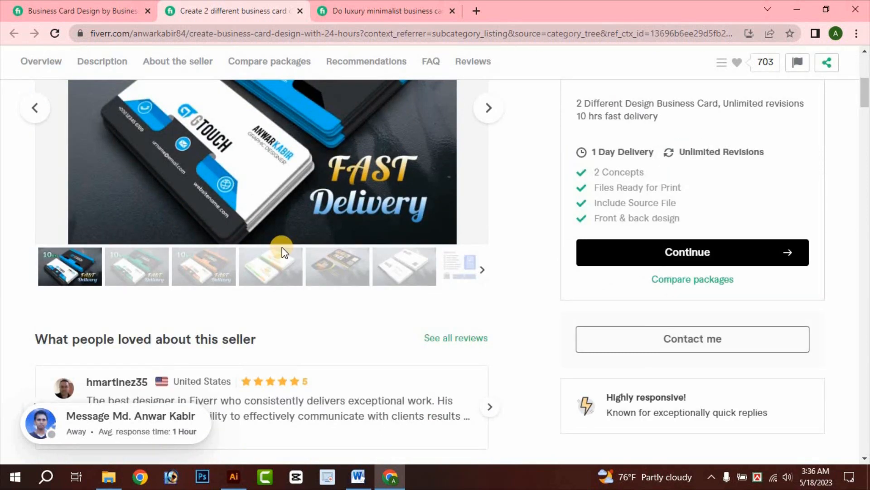
pyautogui.scroll(-8, 309, 352)
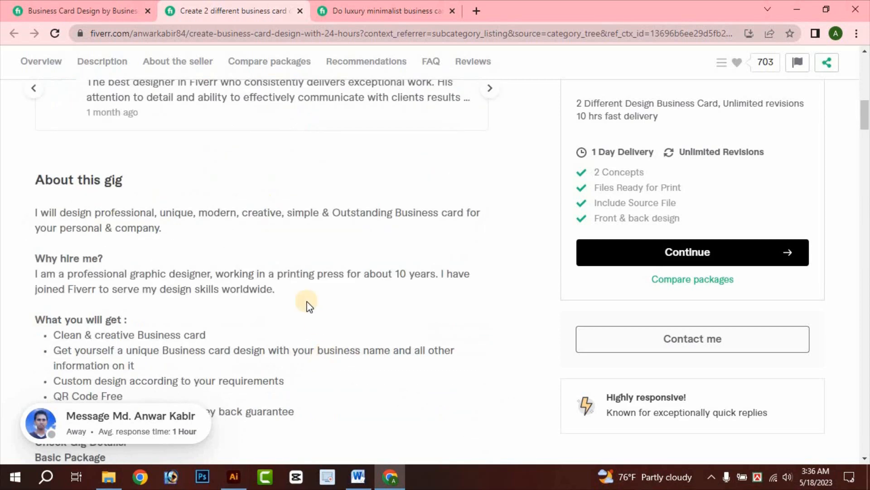
pyautogui.scroll(10, 306, 305)
pyautogui.scroll(-3, 311, 308)
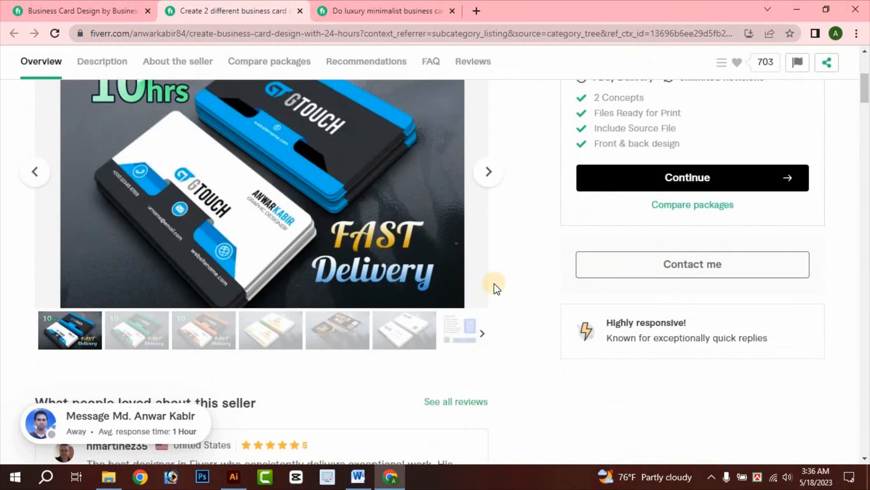
pyautogui.scroll(3, 326, 286)
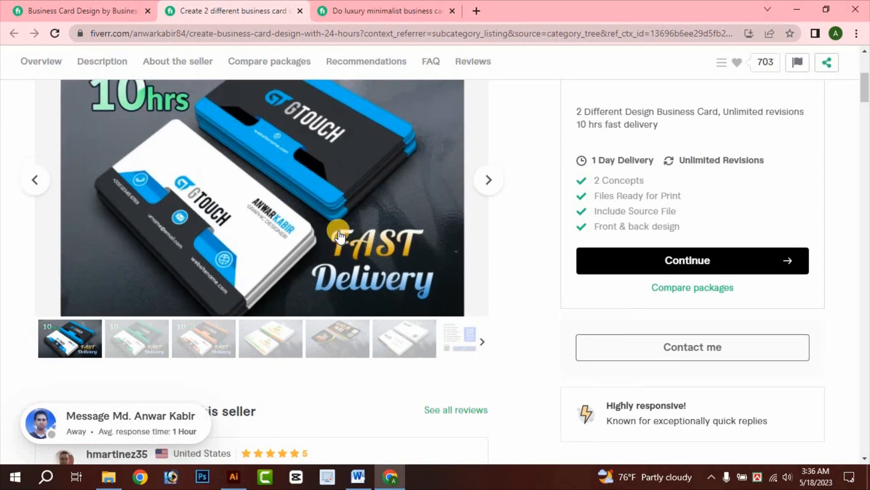
pyautogui.click(360, 4)
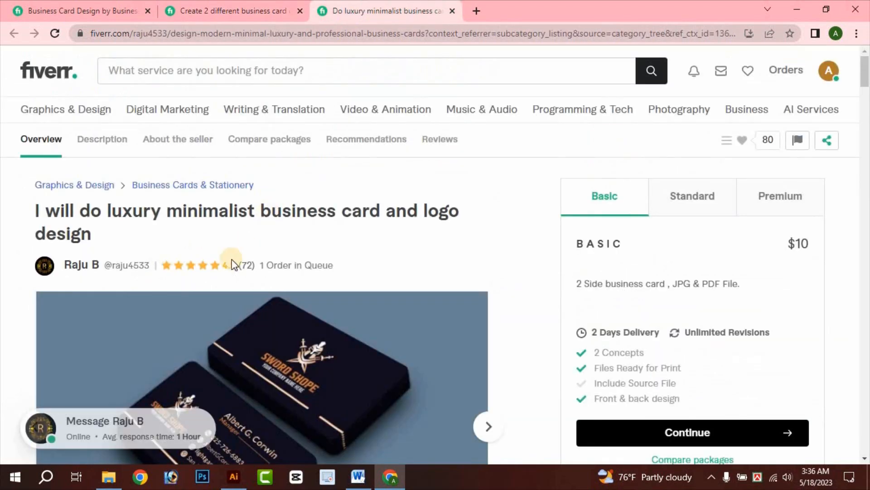
pyautogui.scroll(-1, 272, 249)
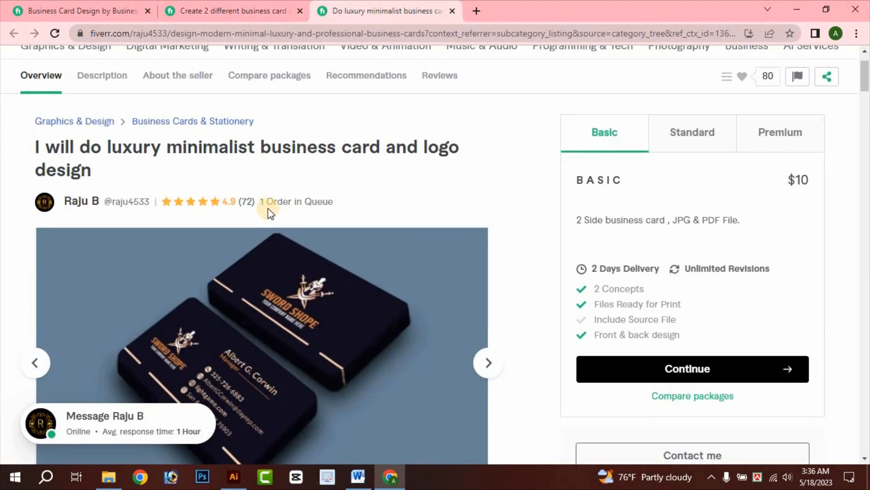
pyautogui.click(376, 198)
pyautogui.scroll(-15, 256, 325)
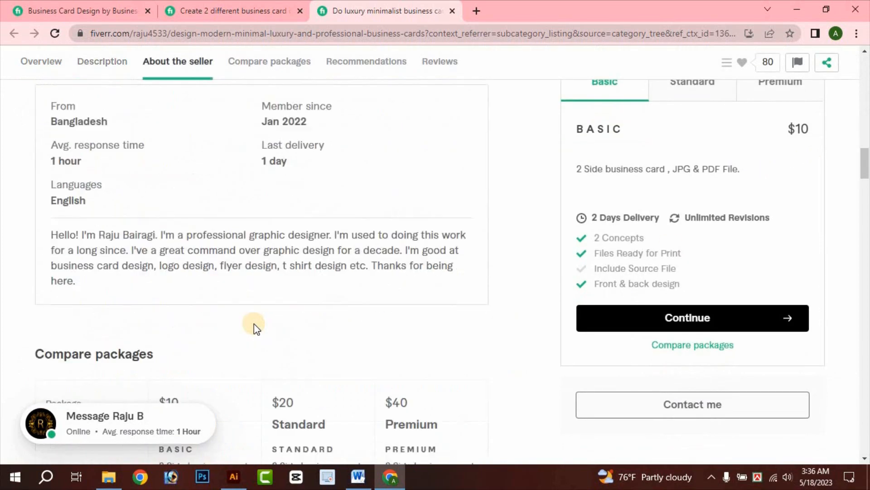
pyautogui.scroll(3, 68, 252)
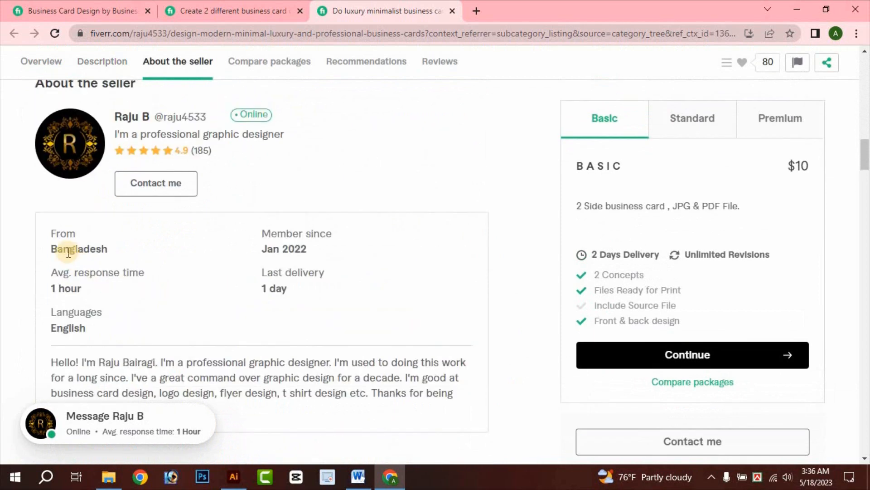
pyautogui.moveTo(271, 261); pyautogui.dragTo(325, 254)
pyautogui.click(273, 254)
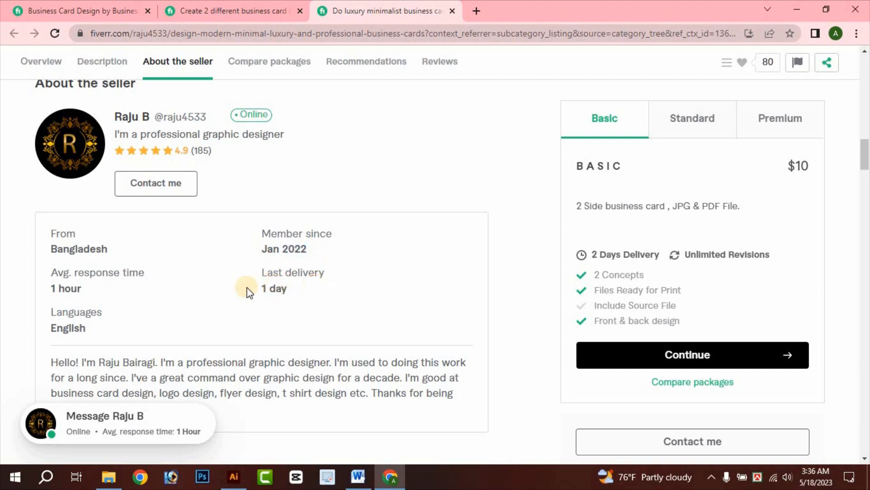
pyautogui.moveTo(248, 293); pyautogui.dragTo(281, 287)
pyautogui.click(250, 257)
pyautogui.moveTo(249, 249); pyautogui.dragTo(311, 252)
pyautogui.click(301, 301)
pyautogui.scroll(-5, 213, 239)
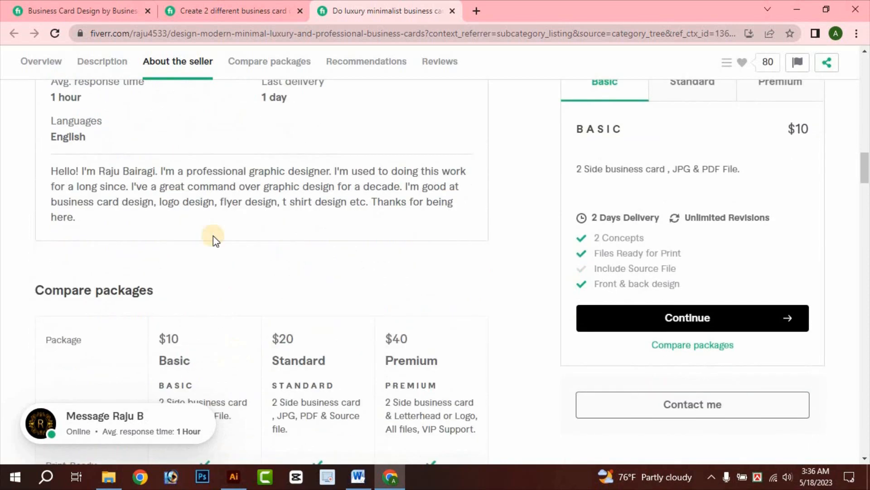
pyautogui.scroll(10, 445, 200)
pyautogui.scroll(6, 445, 200)
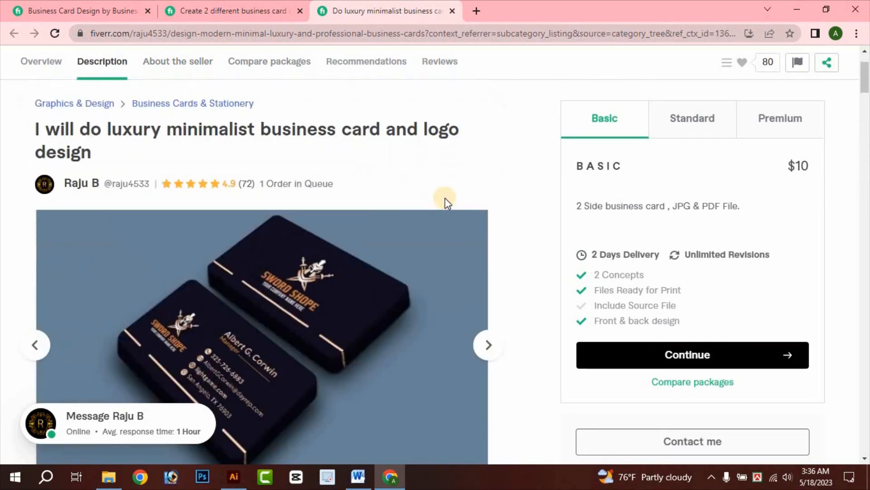
pyautogui.scroll(-3, 324, 227)
pyautogui.scroll(-1, 255, 280)
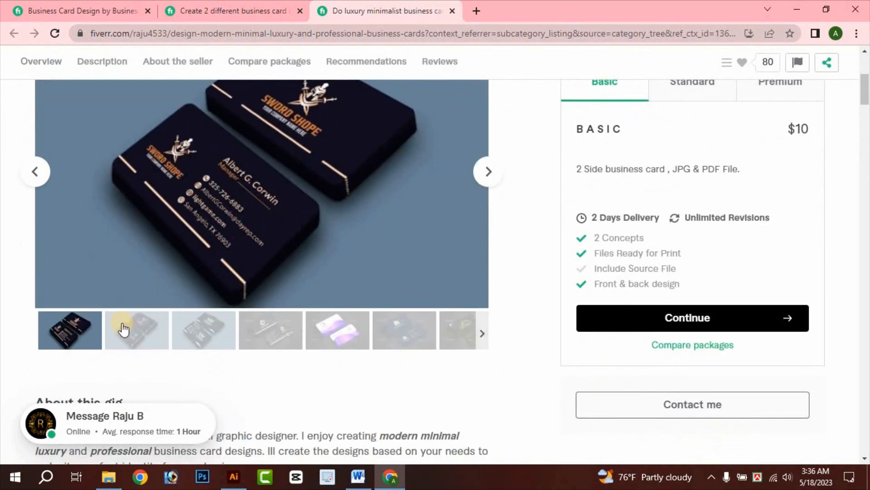
pyautogui.click(145, 326)
pyautogui.scroll(1, 213, 331)
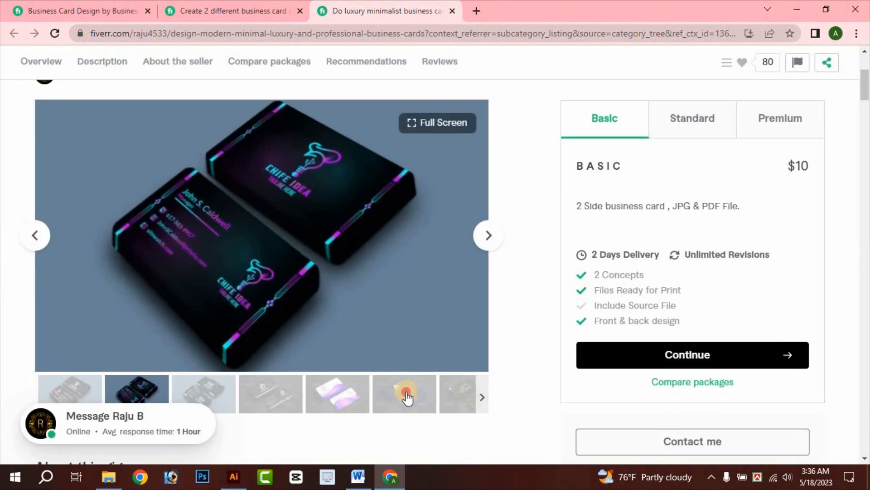
pyautogui.click(404, 393)
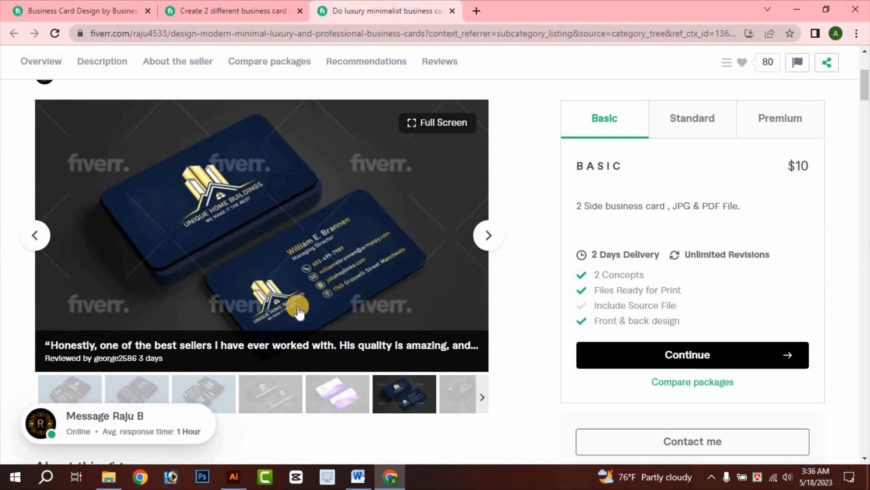
pyautogui.click(446, 396)
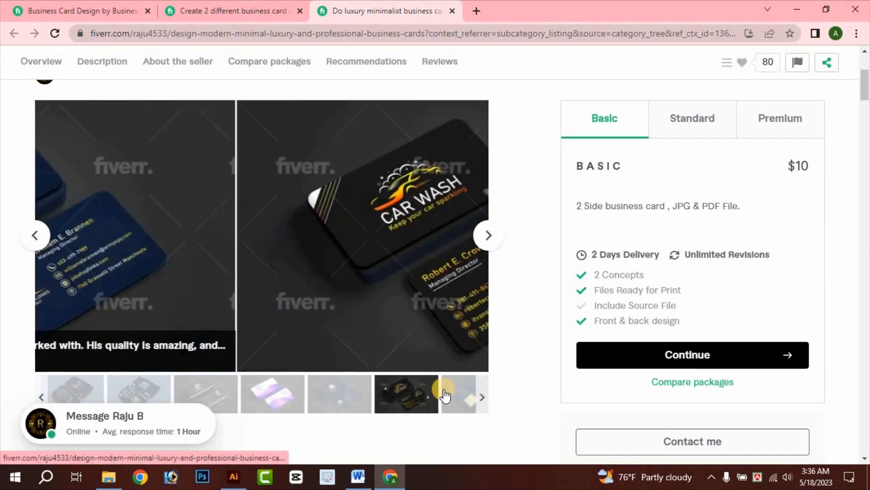
pyautogui.click(470, 397)
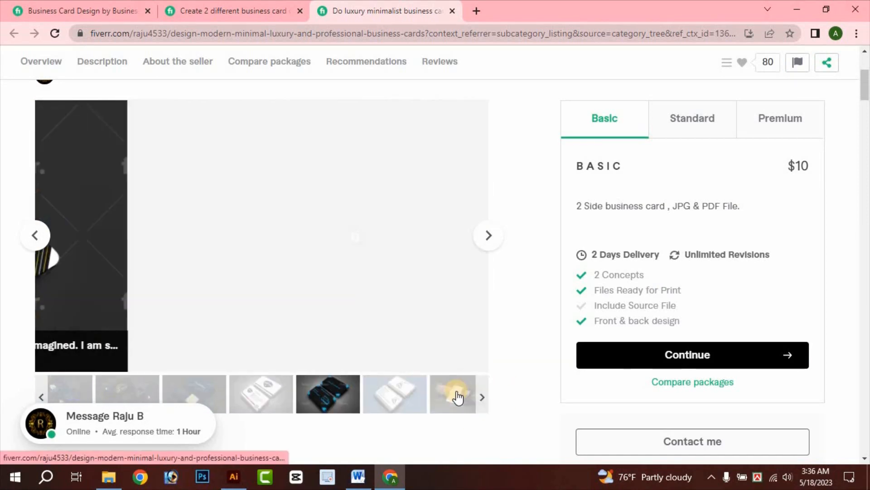
pyautogui.click(388, 406)
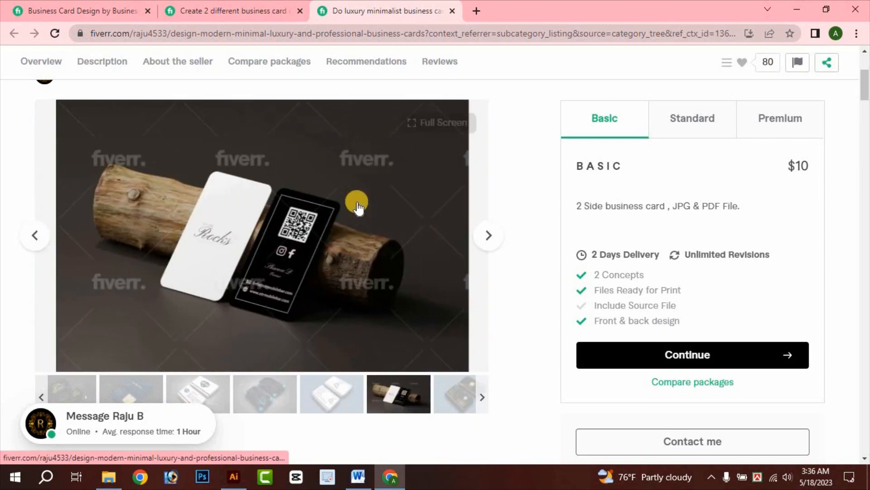
pyautogui.click(321, 408)
pyautogui.click(277, 327)
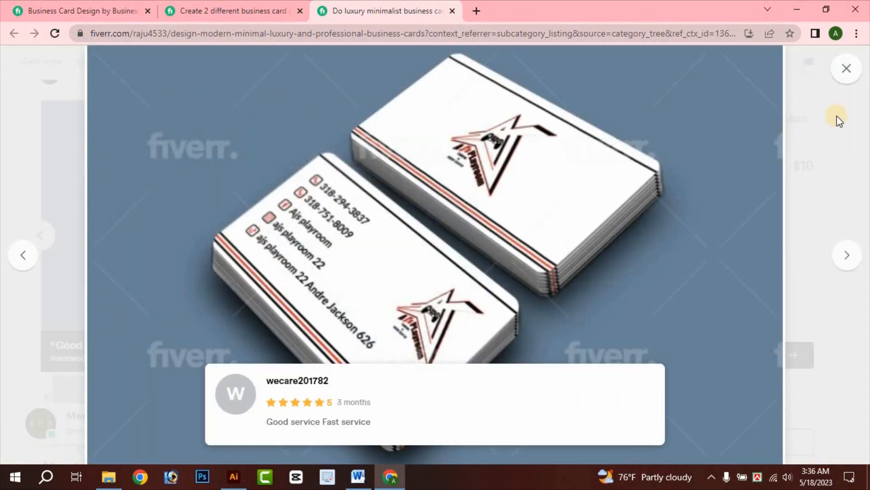
pyautogui.click(846, 68)
pyautogui.scroll(4, 455, 259)
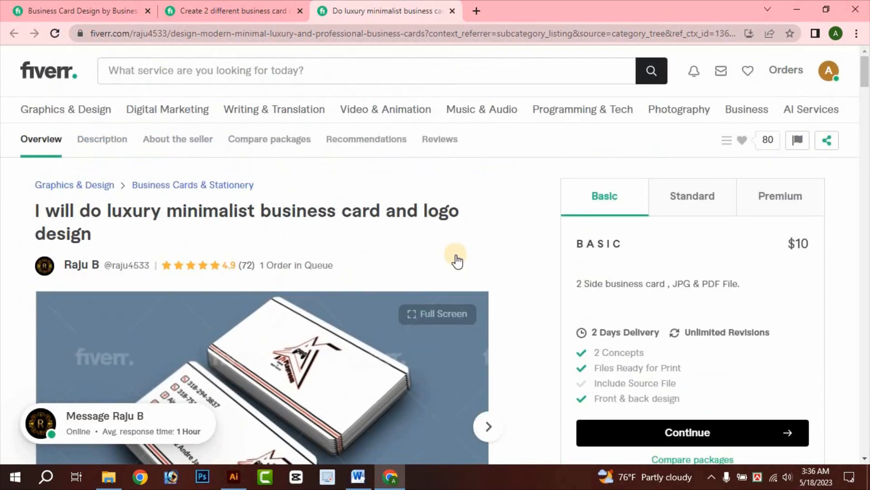
pyautogui.scroll(-6, 463, 292)
pyautogui.scroll(7, 458, 288)
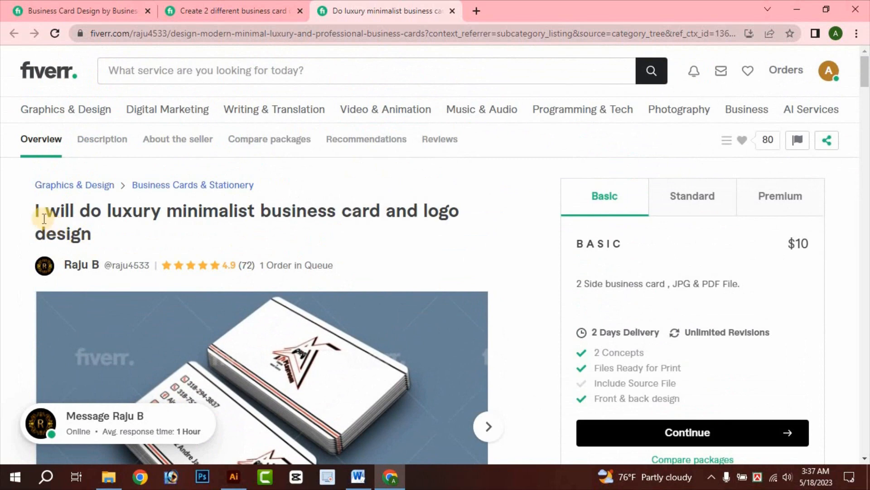
pyautogui.tripleClick(80, 222)
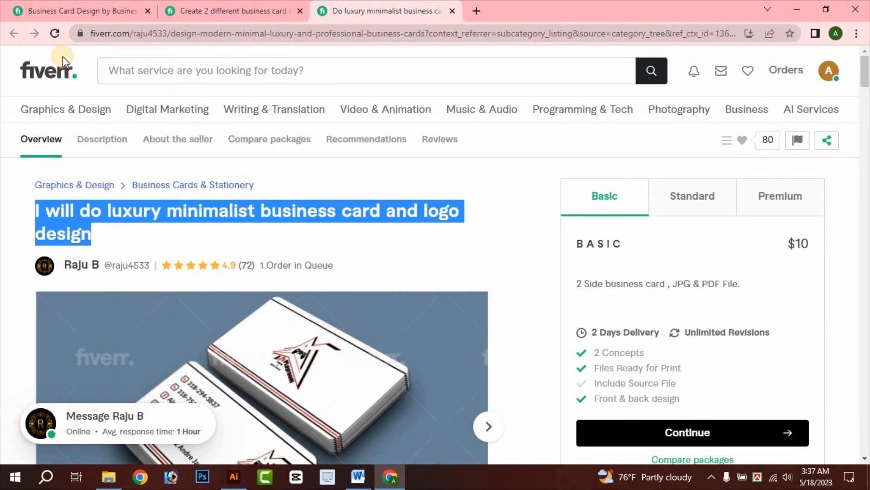
pyautogui.moveTo(94, 108)
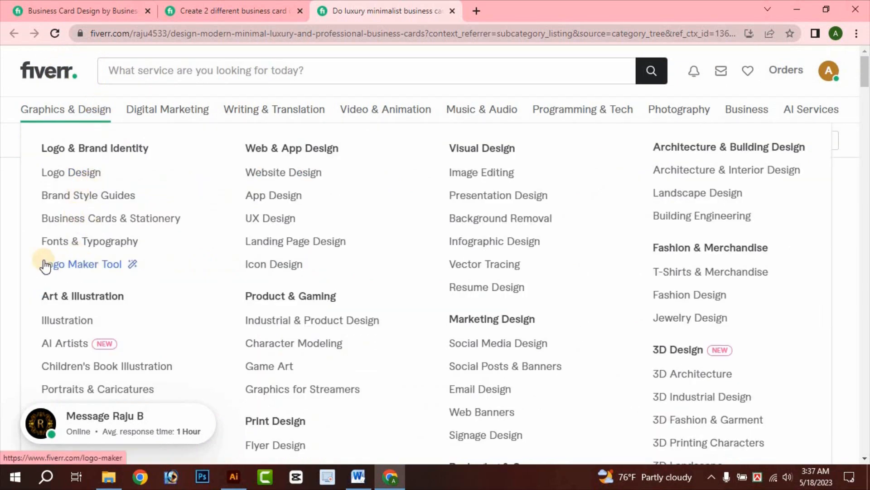
pyautogui.click(454, 237)
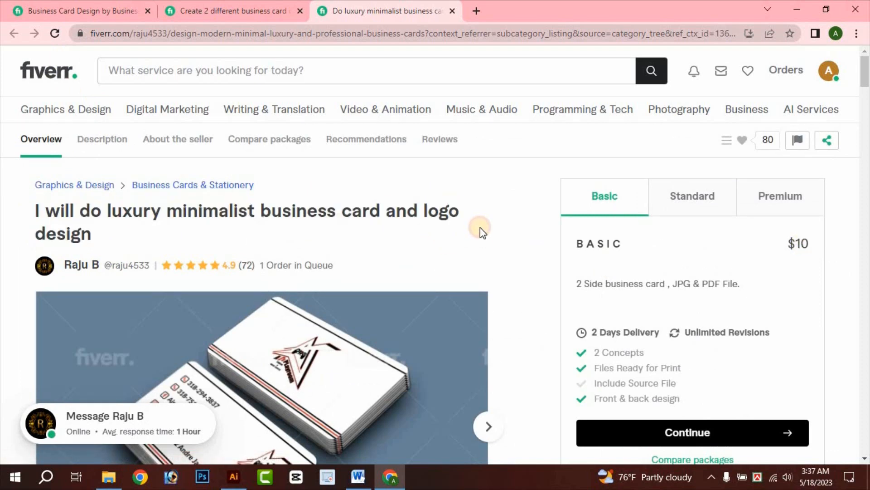
pyautogui.scroll(-20, 480, 227)
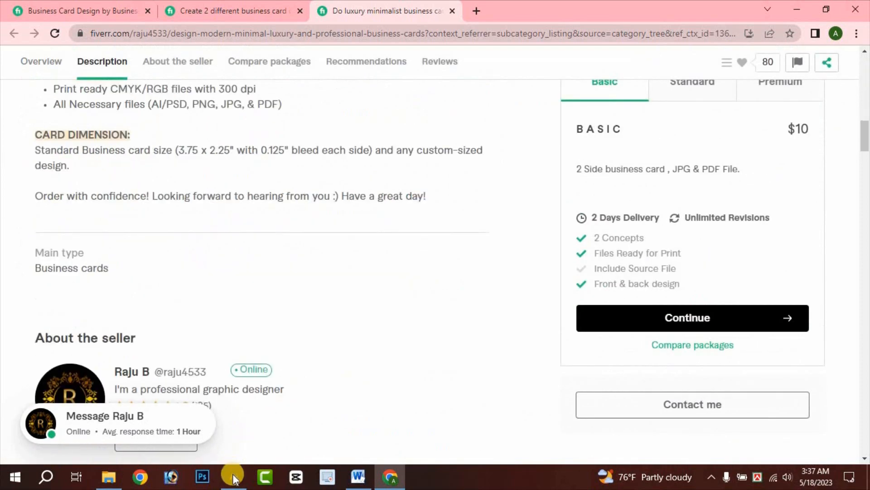
# - Close the blank Untitled-1 document in Illustrator without saving
pyautogui.click(232, 477)
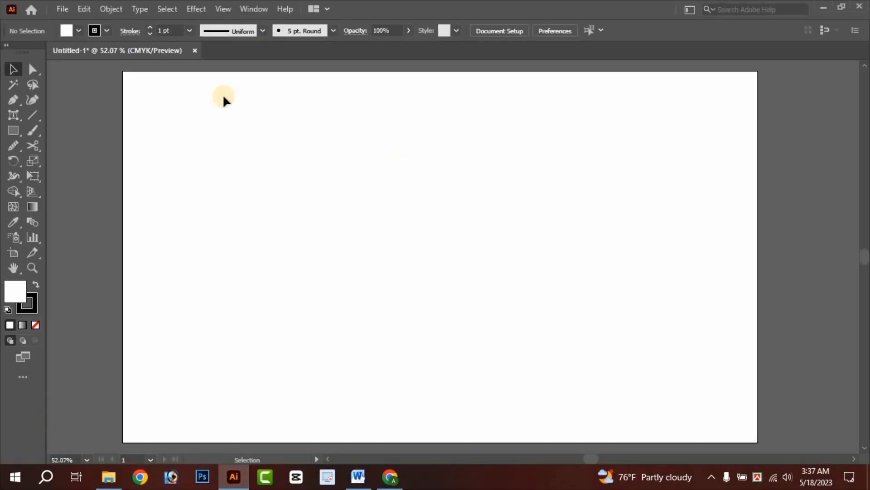
pyautogui.click(194, 51)
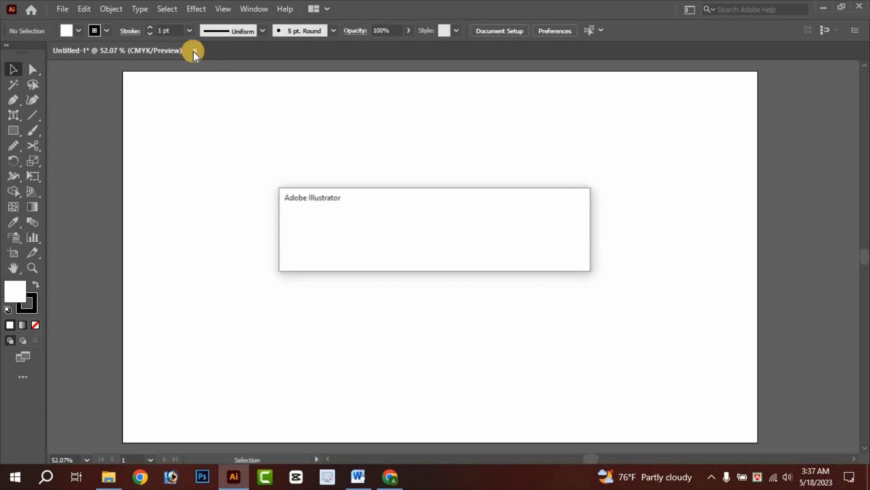
pyautogui.click(498, 255)
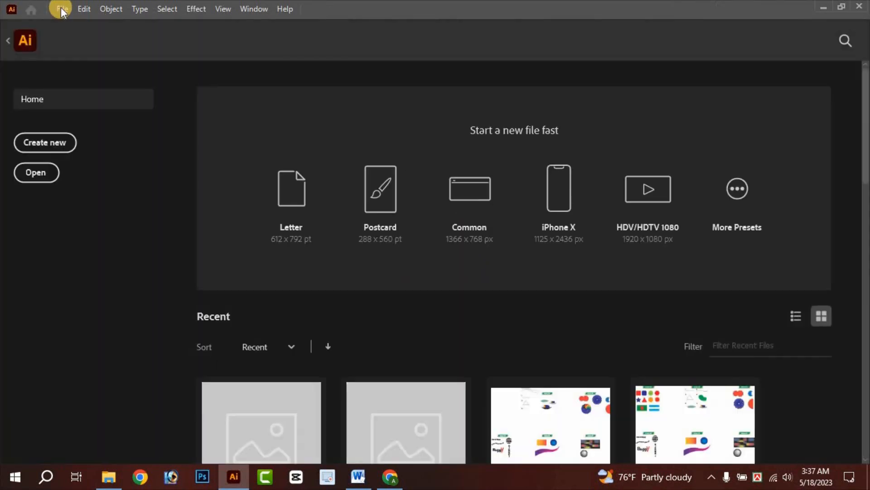
# - Create a new landscape 3.5 × 2 in document with 2 artboards
pyautogui.click(60, 9)
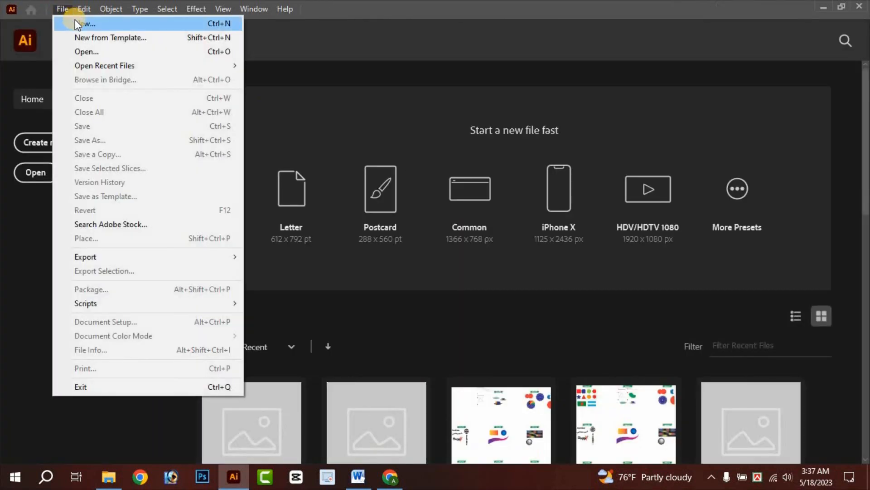
pyautogui.click(76, 24)
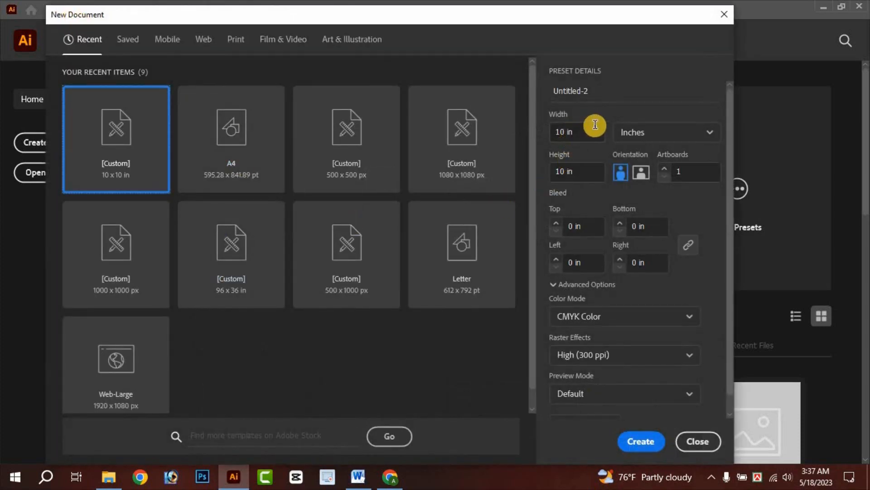
pyautogui.click(557, 132)
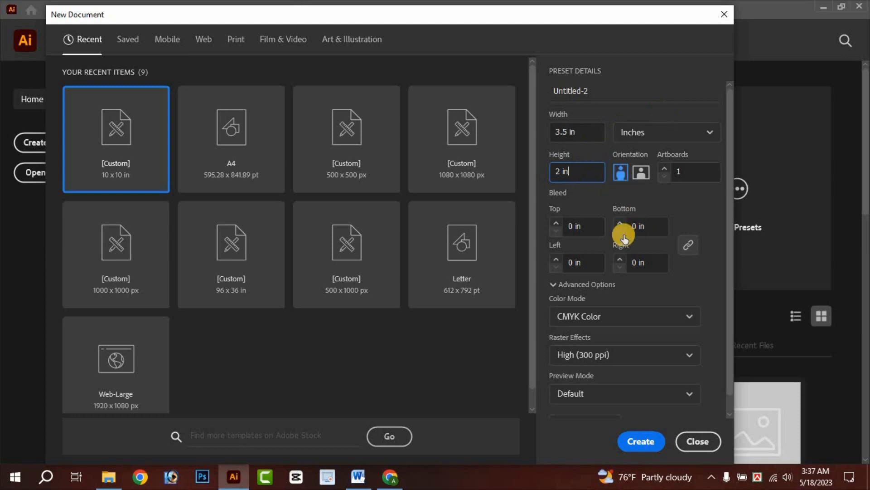
pyautogui.click(665, 170)
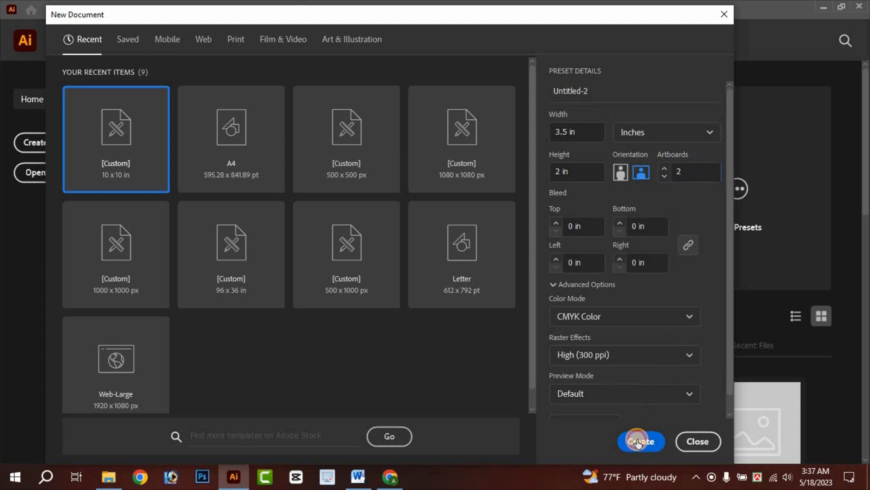
pyautogui.click(638, 442)
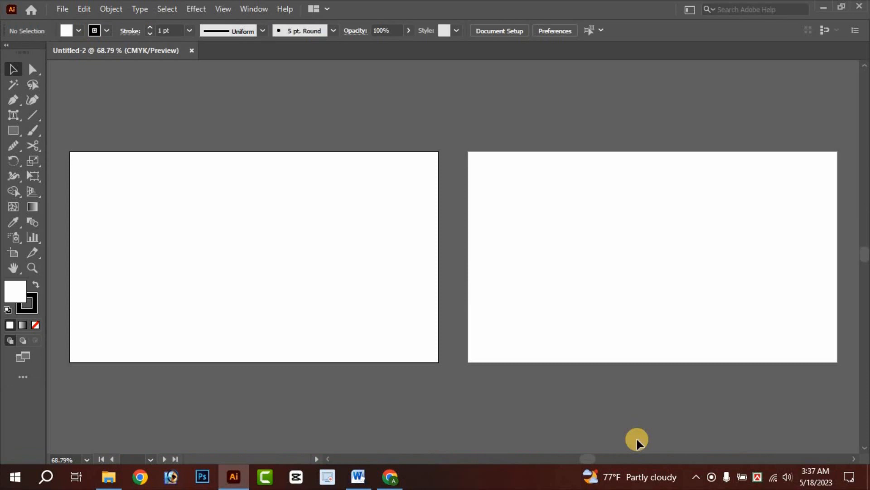
pyautogui.moveTo(524, 271); pyautogui.dragTo(563, 288)
pyautogui.moveTo(353, 202); pyautogui.dragTo(483, 253)
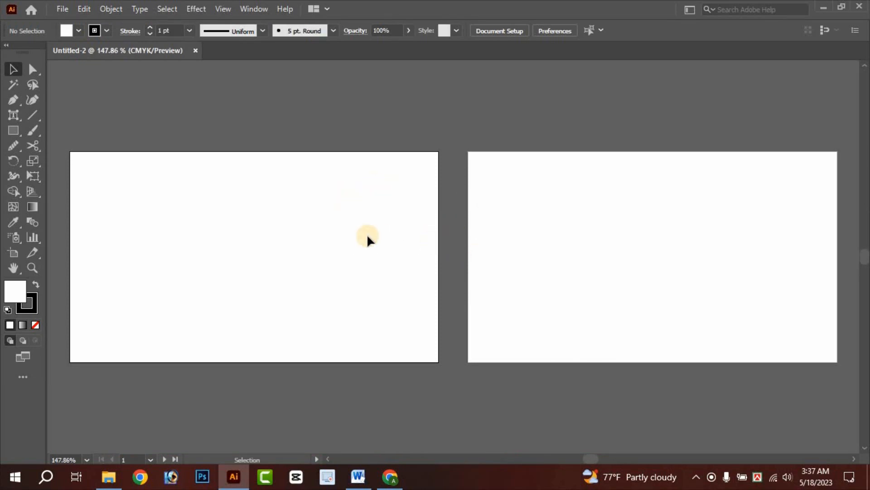
pyautogui.click(390, 476)
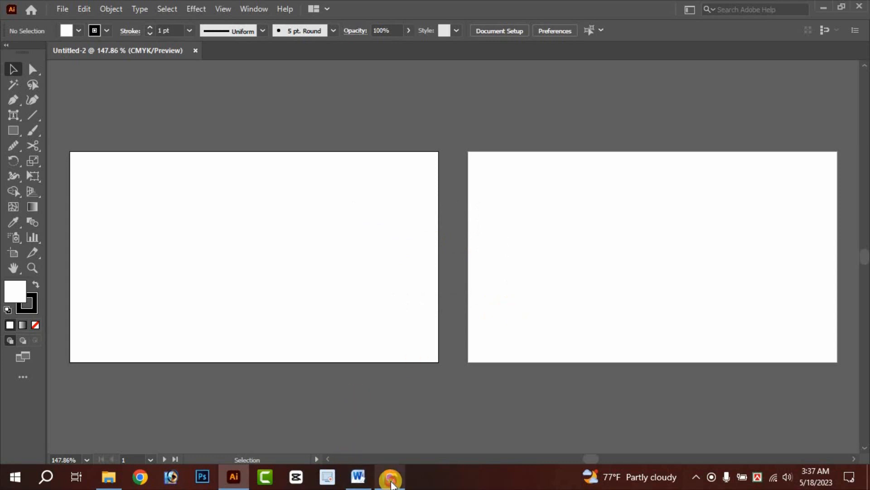
# - Return to the luxury gig and view the black-and-blue, Lone Star and Barber card samples
pyautogui.click(476, 8)
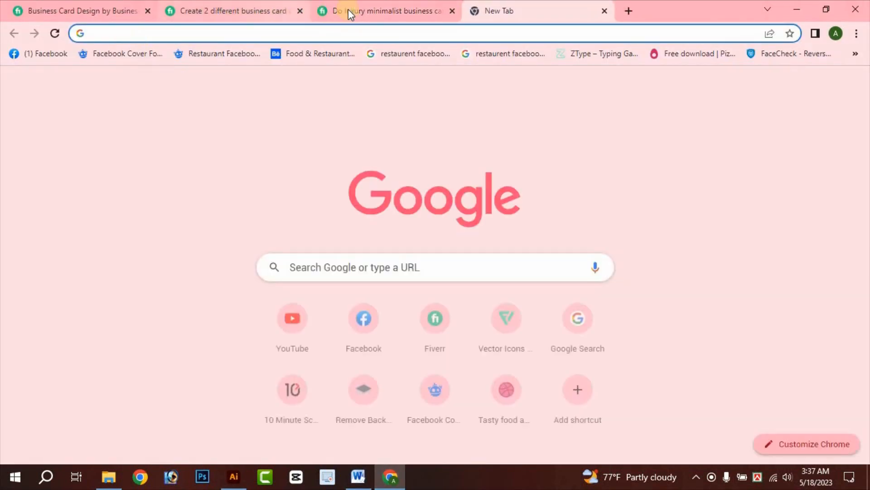
pyautogui.click(348, 11)
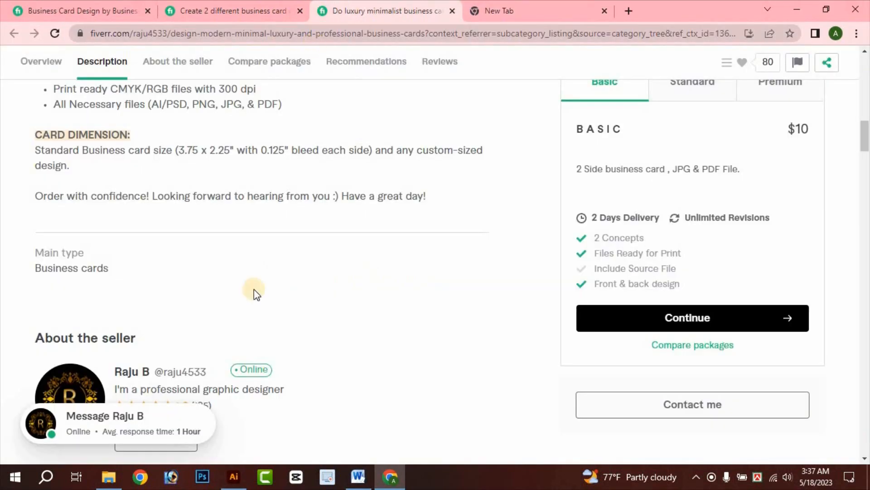
pyautogui.scroll(12, 361, 252)
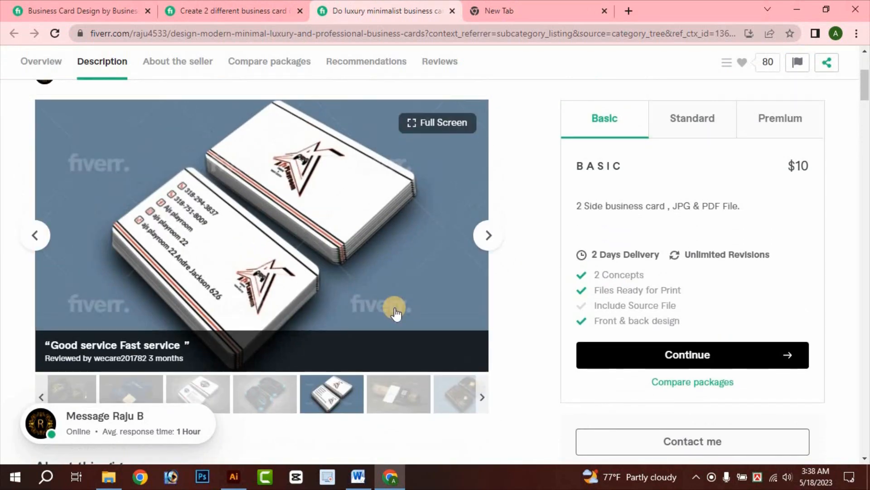
pyautogui.click(269, 389)
pyautogui.scroll(-1, 199, 347)
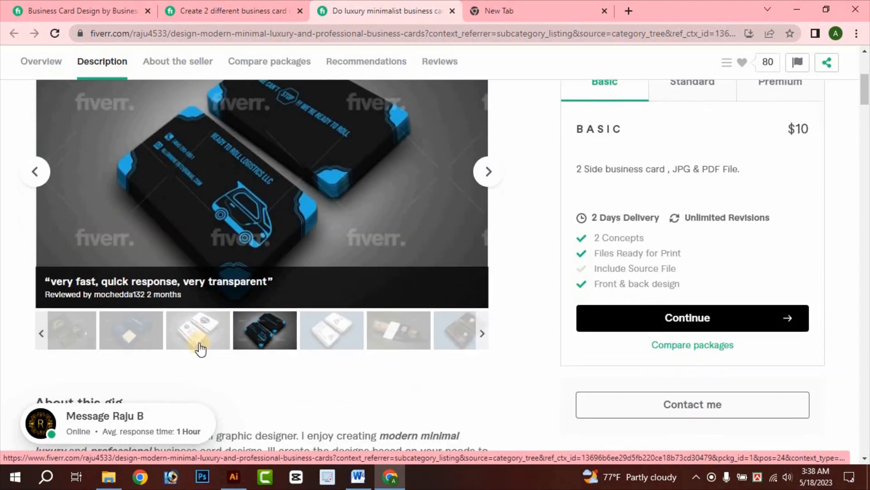
pyautogui.click(200, 348)
pyautogui.scroll(1, 213, 356)
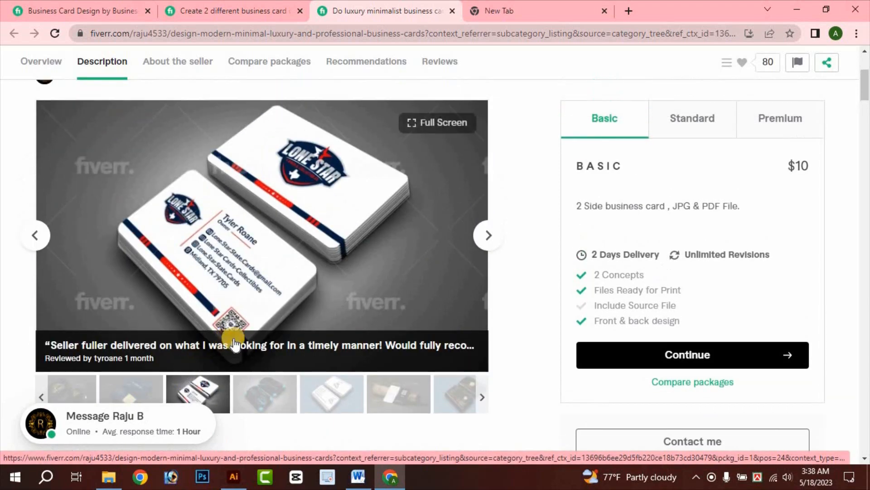
pyautogui.scroll(-1, 256, 345)
pyautogui.click(138, 323)
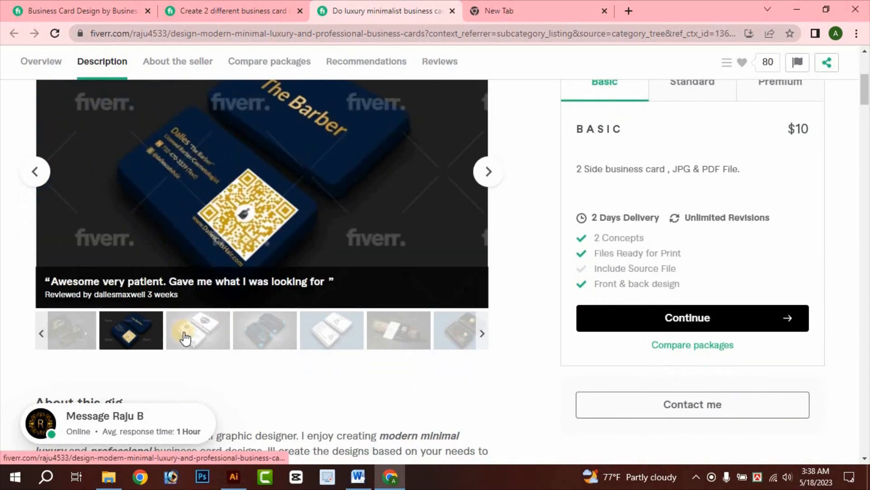
pyautogui.scroll(1, 190, 345)
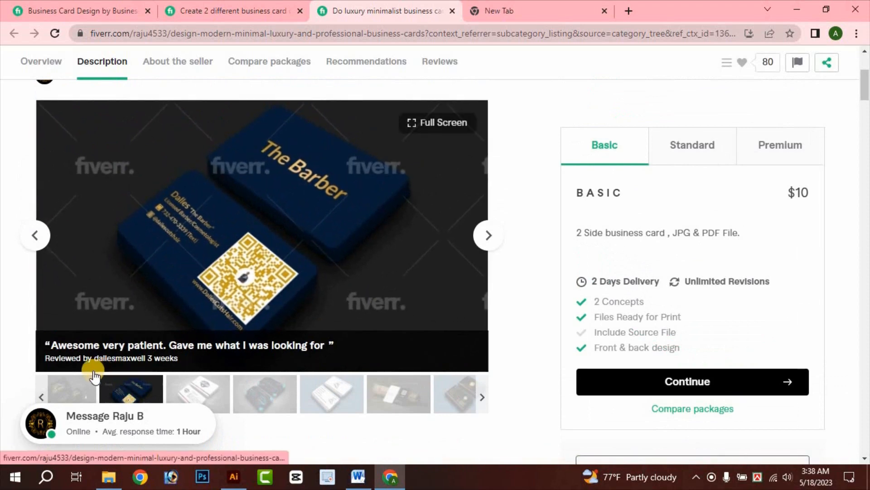
pyautogui.scroll(-1, 336, 394)
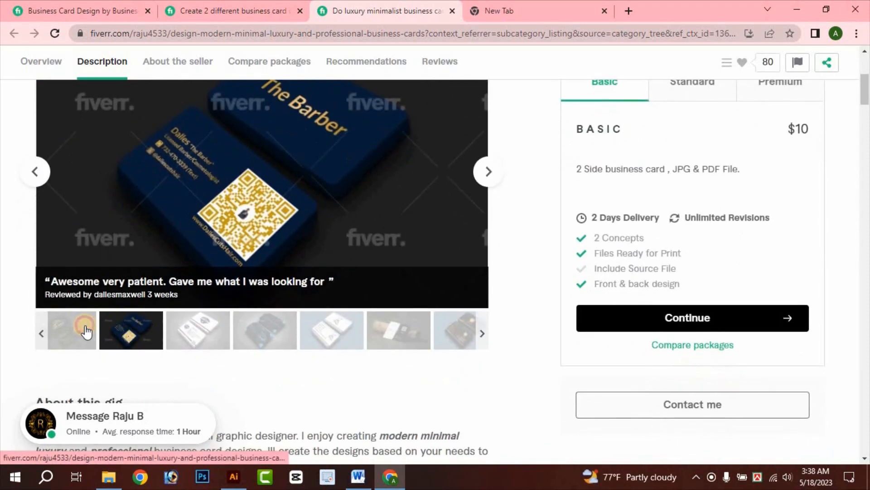
# - Browse more gallery samples, including black-and-gold and BARR cards, up to the teal card
pyautogui.click(272, 347)
pyautogui.click(316, 342)
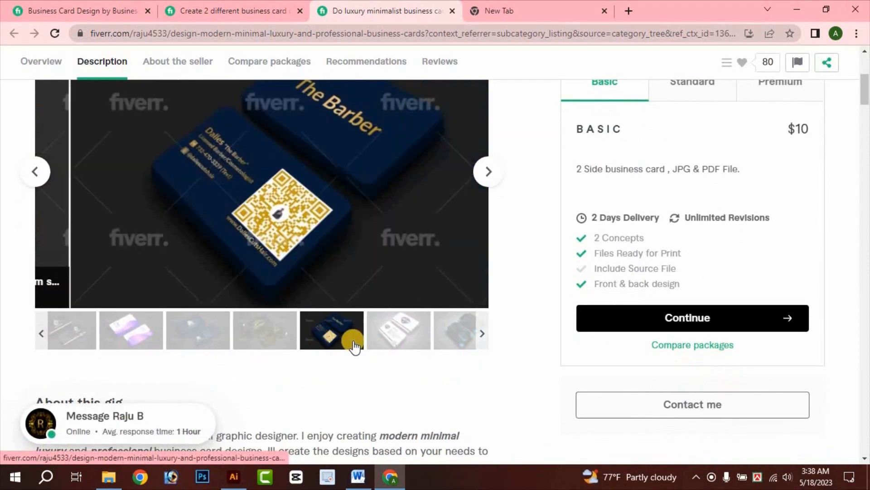
pyautogui.click(399, 346)
pyautogui.click(449, 334)
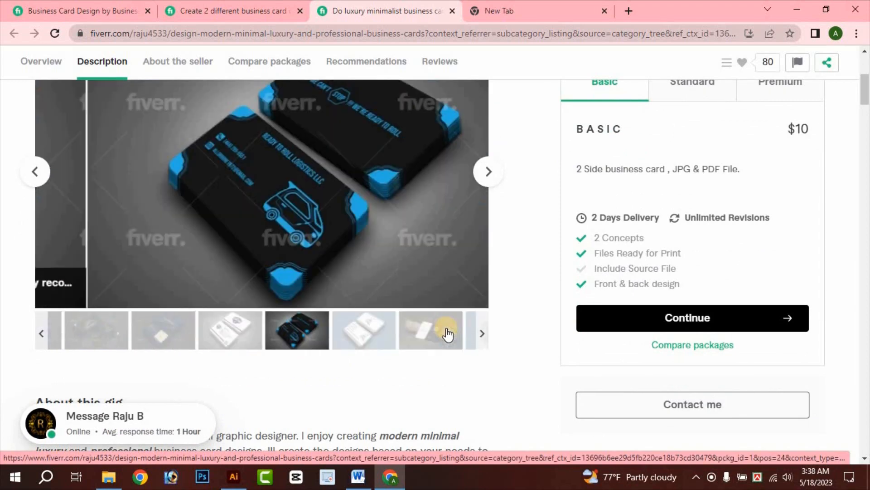
pyautogui.click(456, 334)
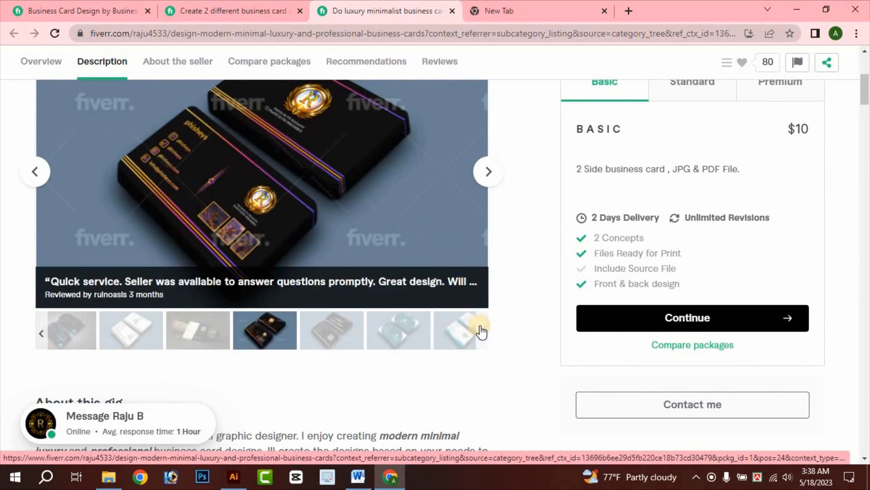
pyautogui.click(160, 321)
pyautogui.click(202, 337)
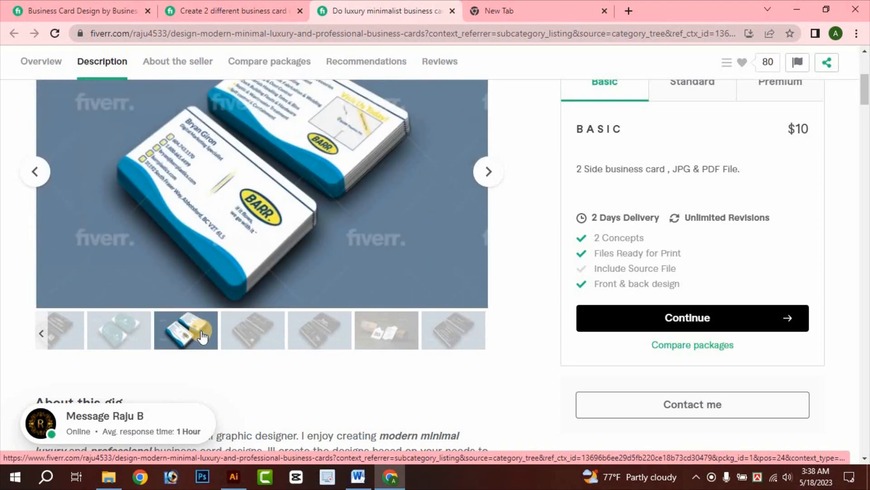
pyautogui.click(99, 343)
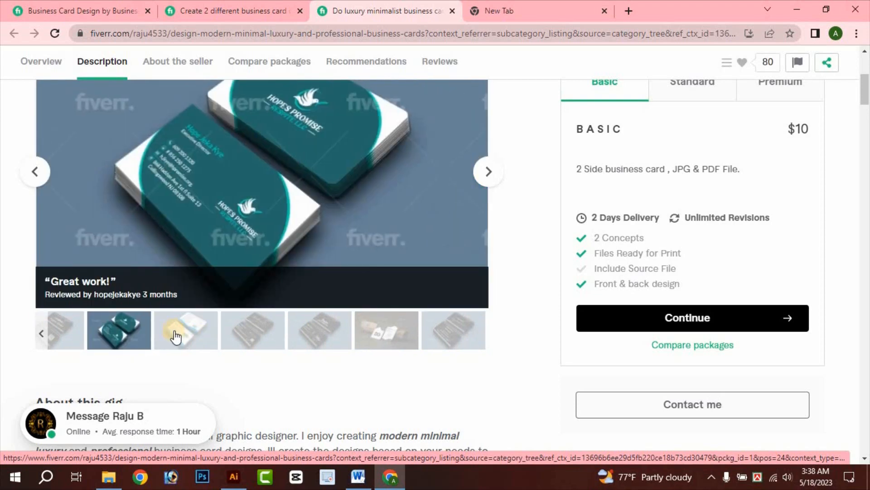
# - Copy the teal two-sided card sample image from the gallery
pyautogui.scroll(1, 181, 346)
pyautogui.scroll(-1, 317, 202)
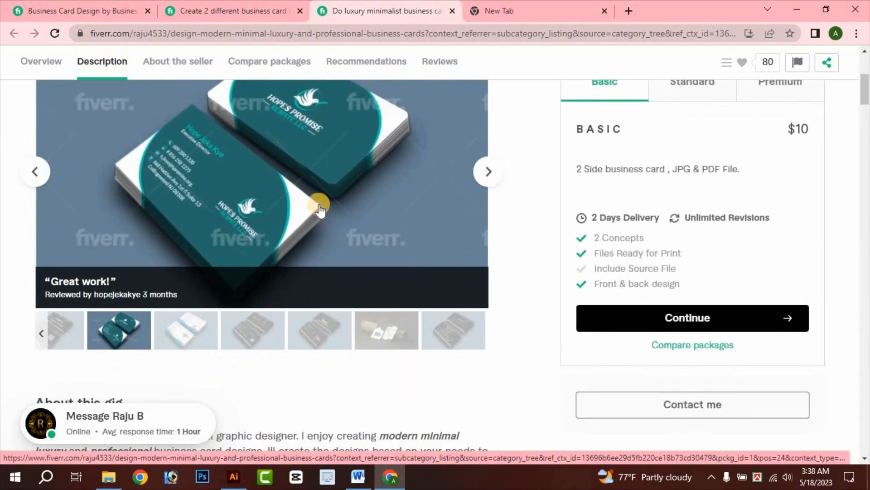
pyautogui.scroll(1, 315, 205)
pyautogui.scroll(1, 314, 205)
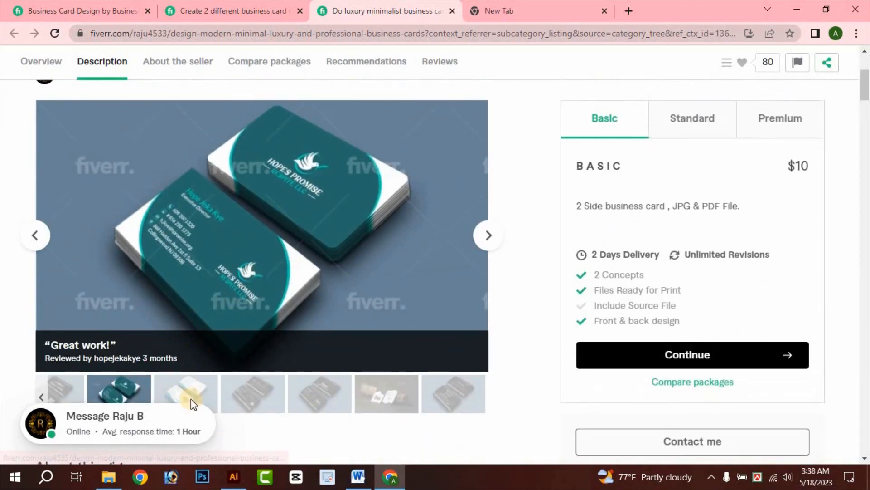
pyautogui.click(183, 385)
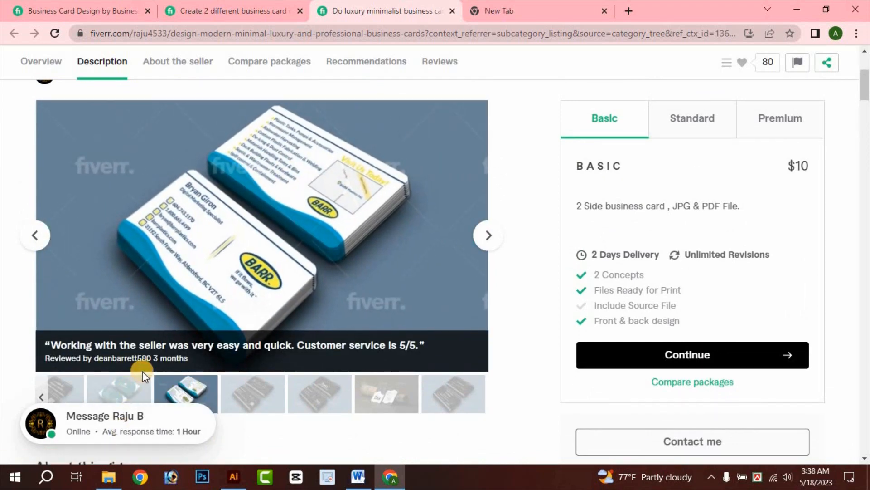
pyautogui.click(119, 383)
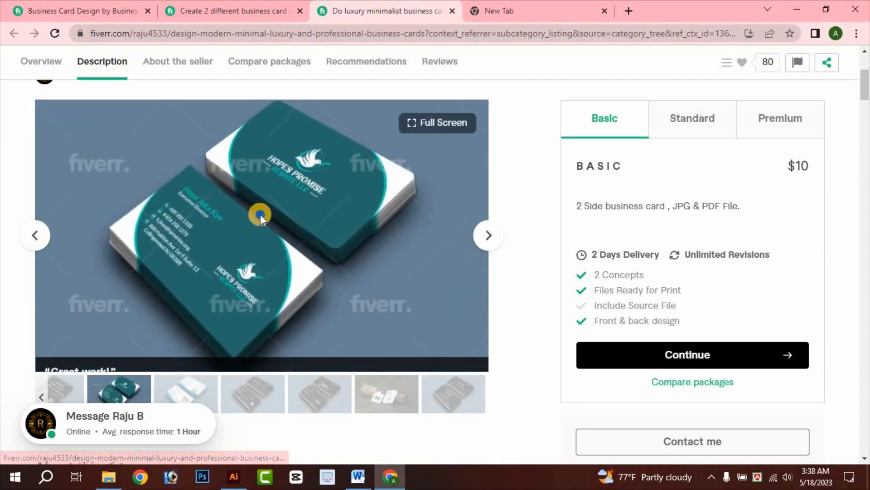
pyautogui.rightClick(260, 214)
pyautogui.click(292, 254)
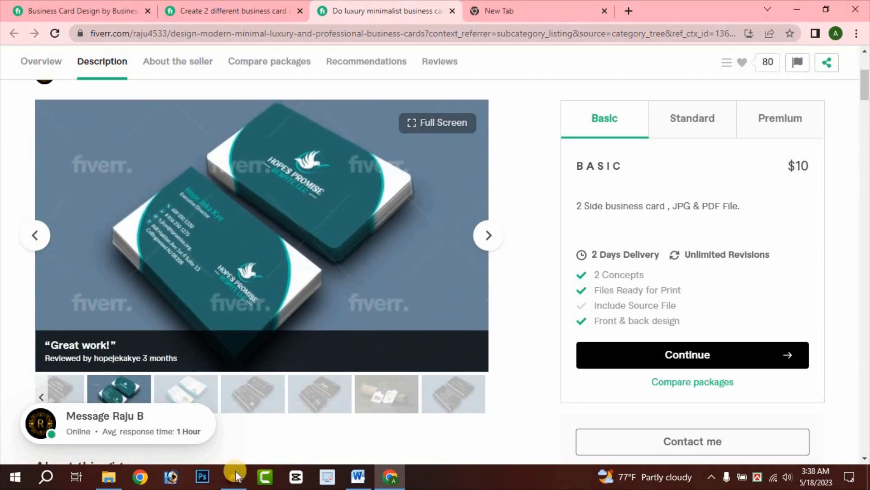
# - Paste the teal card image into Illustrator and scale it down proportionally
pyautogui.click(234, 476)
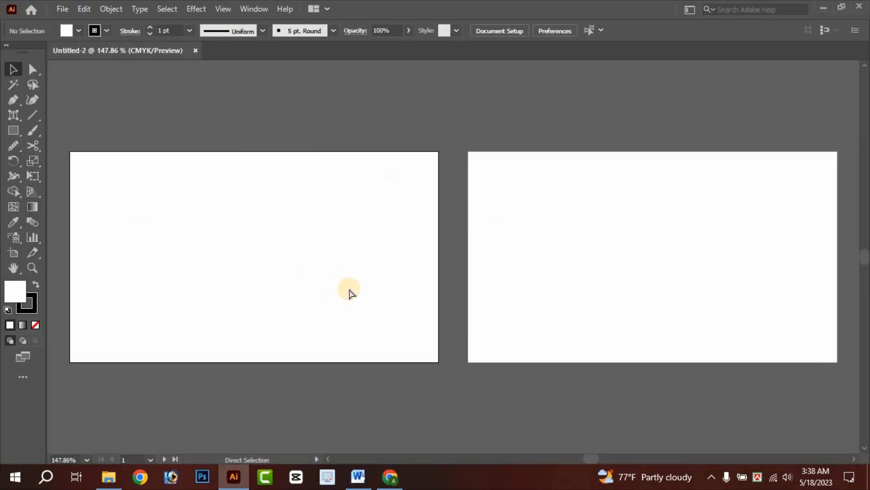
pyautogui.hotkey('ctrl', 'v')
pyautogui.hotkey('ctrl', '-')
pyautogui.hotkey('ctrl', '-')
pyautogui.hotkey('ctrl', '-')
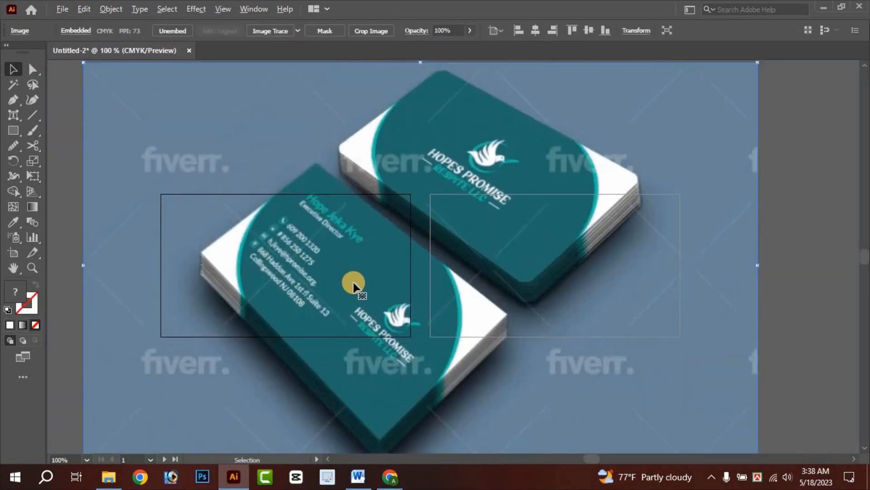
pyautogui.moveTo(555, 172); pyautogui.dragTo(370, 322)
pyautogui.moveTo(272, 346); pyautogui.dragTo(437, 265)
pyautogui.click(332, 302)
# - Position the mockup image on the right artboard, leaving the left artboard empty
pyautogui.scroll(1, 317, 279)
pyautogui.scroll(2, 559, 288)
pyautogui.moveTo(559, 288); pyautogui.dragTo(509, 289)
pyautogui.moveTo(598, 271); pyautogui.dragTo(637, 285)
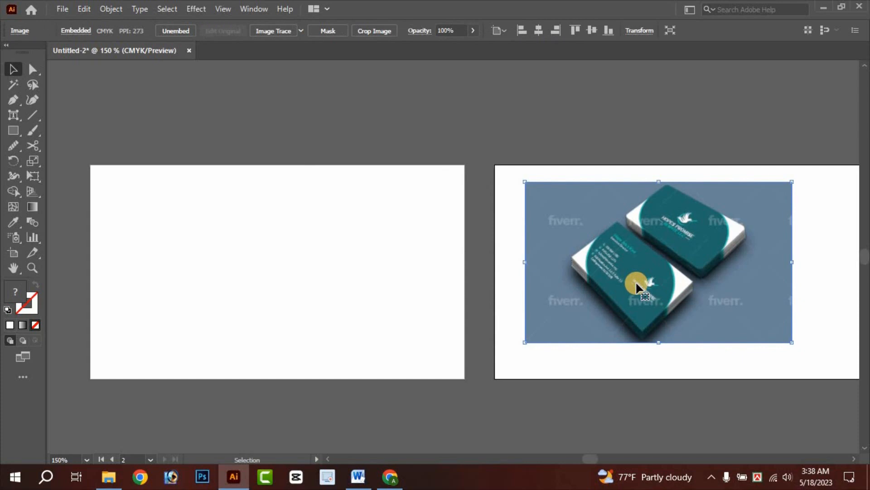
pyautogui.moveTo(647, 282); pyautogui.dragTo(311, 271)
pyautogui.scroll(2, 311, 271)
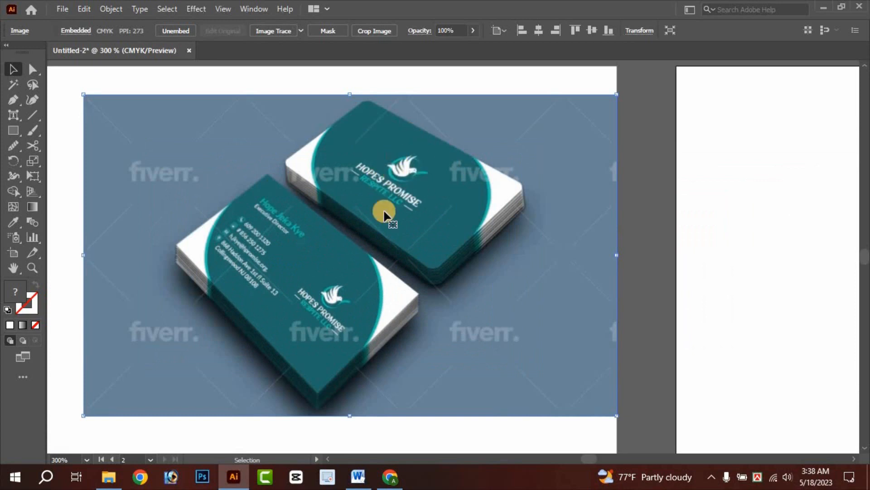
pyautogui.hscroll(-3, 345, 285)
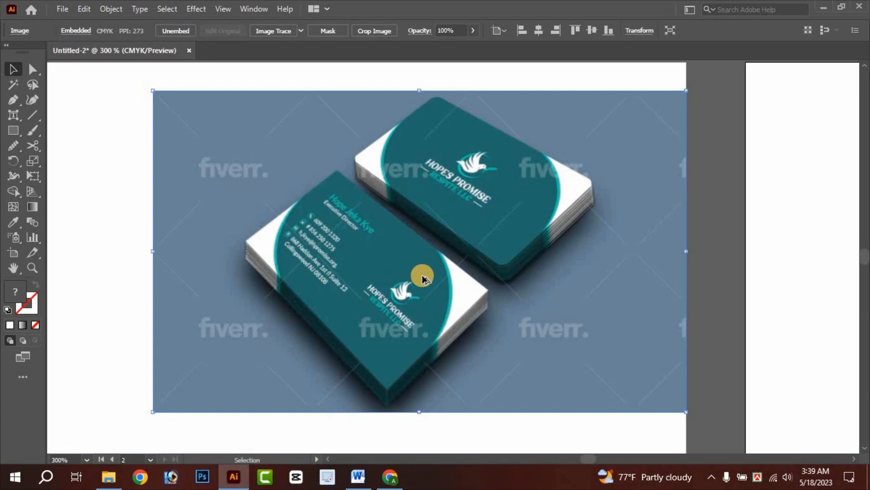
pyautogui.scroll(-2, 422, 278)
pyautogui.hscroll(1, 394, 239)
pyautogui.moveTo(260, 276); pyautogui.dragTo(595, 270)
pyautogui.click(278, 239)
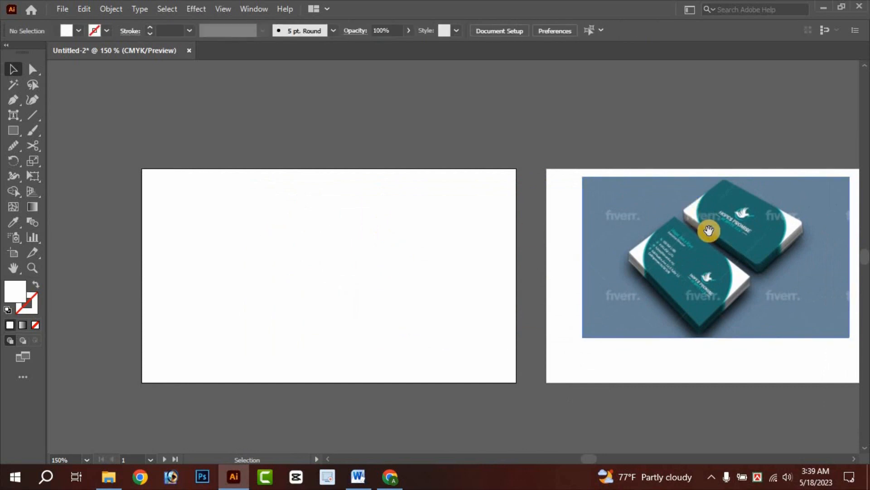
# - Draw a rectangle over the left artboard filled with dark teal sampled from the mockup
pyautogui.moveTo(709, 230); pyautogui.dragTo(681, 226)
pyautogui.moveTo(463, 273); pyautogui.dragTo(462, 274)
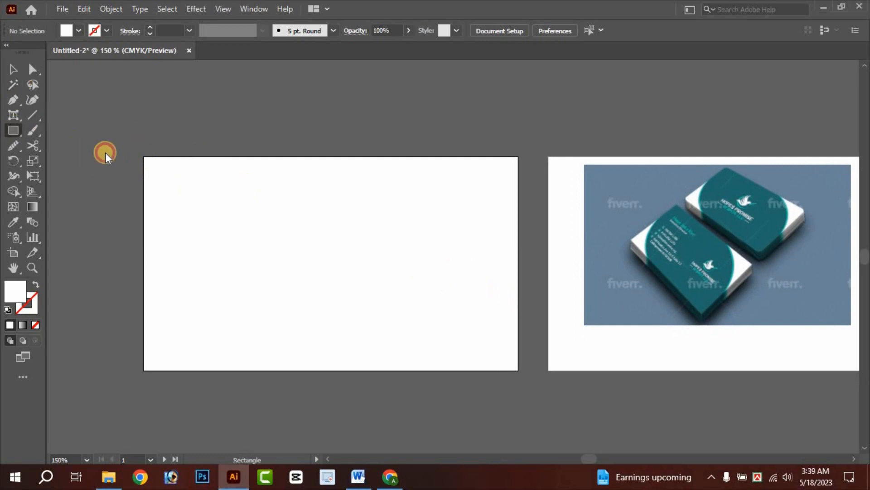
pyautogui.moveTo(140, 154)
pyautogui.mouseDown()
pyautogui.moveTo(431, 307)
pyautogui.moveTo(518, 370)
pyautogui.mouseUp()
pyautogui.click(9, 223)
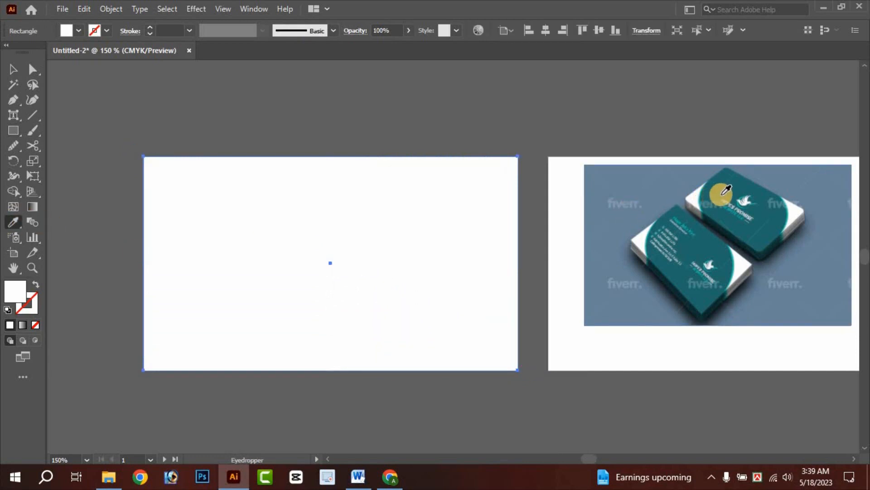
pyautogui.click(710, 189)
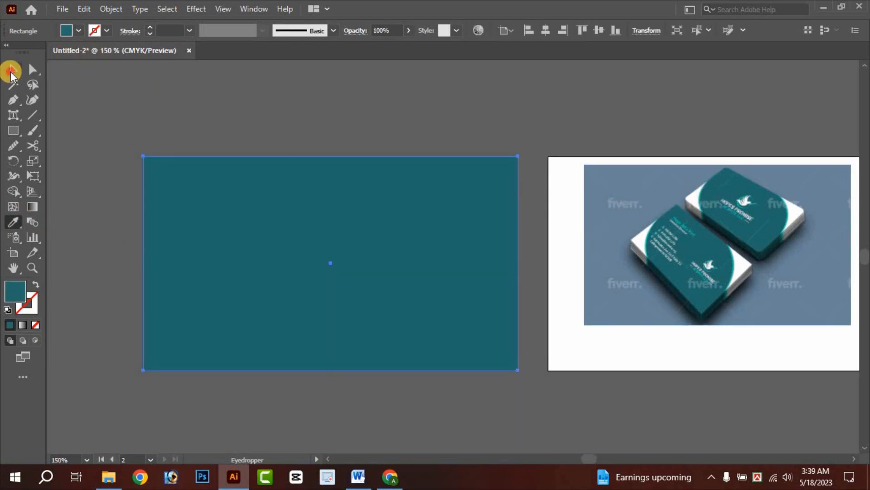
# - Round the rectangle's top-right and bottom-left corners to about 0.84 in
pyautogui.click(10, 70)
pyautogui.click(33, 69)
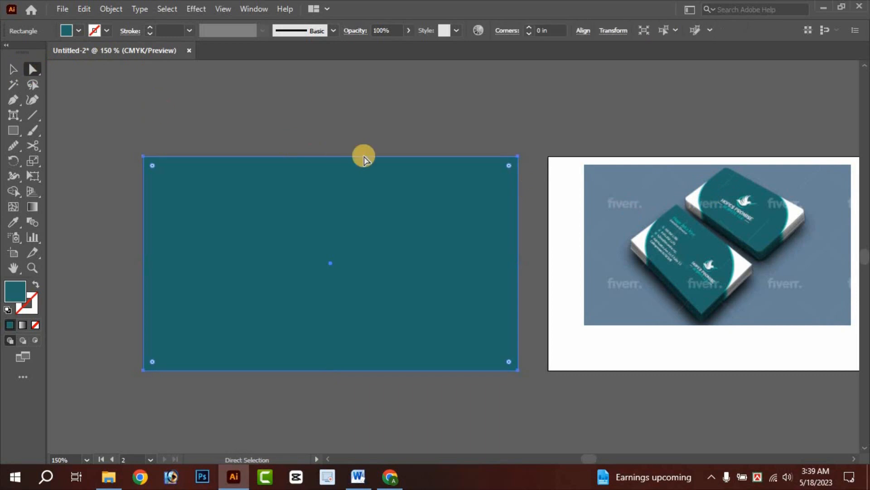
pyautogui.click(517, 156)
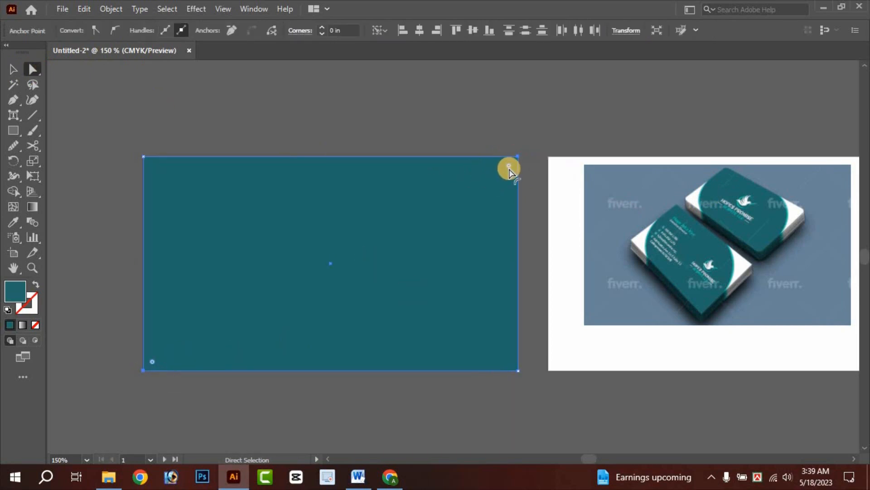
pyautogui.moveTo(506, 171); pyautogui.dragTo(429, 247)
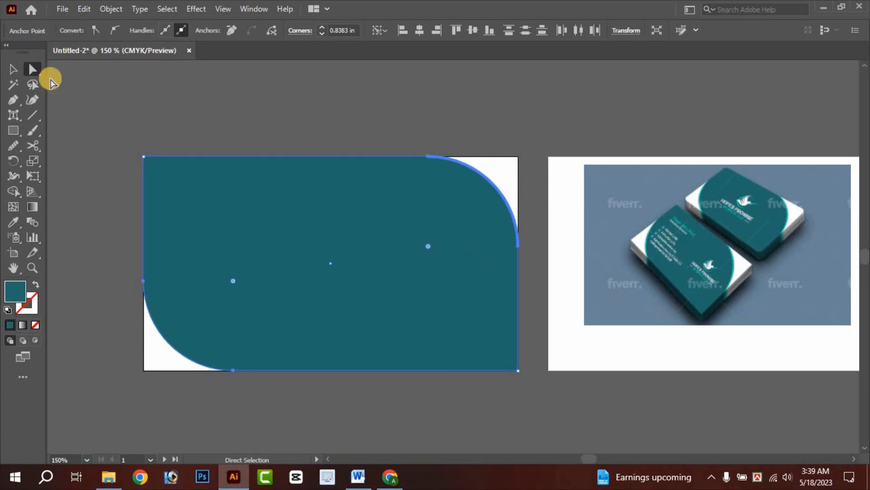
pyautogui.click(203, 96)
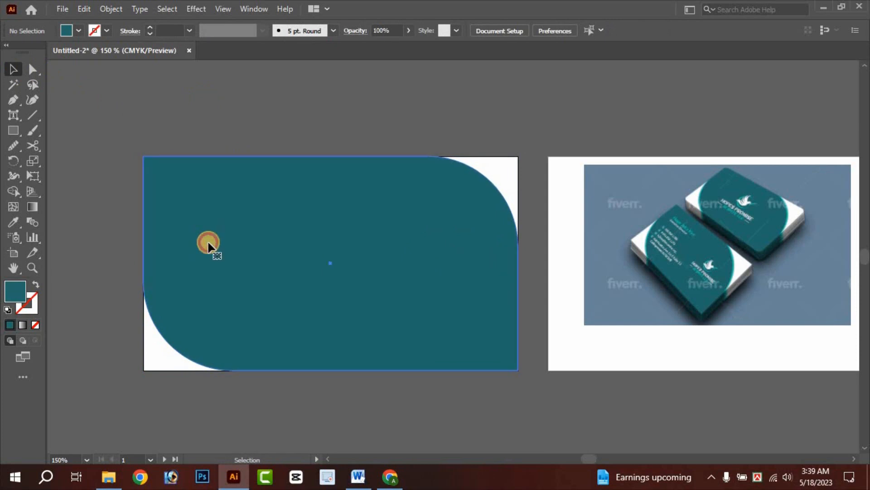
pyautogui.click(208, 245)
pyautogui.click(103, 112)
# - Draw a second rectangle over the artboard and fill it with bright teal from the card edge
pyautogui.click(12, 129)
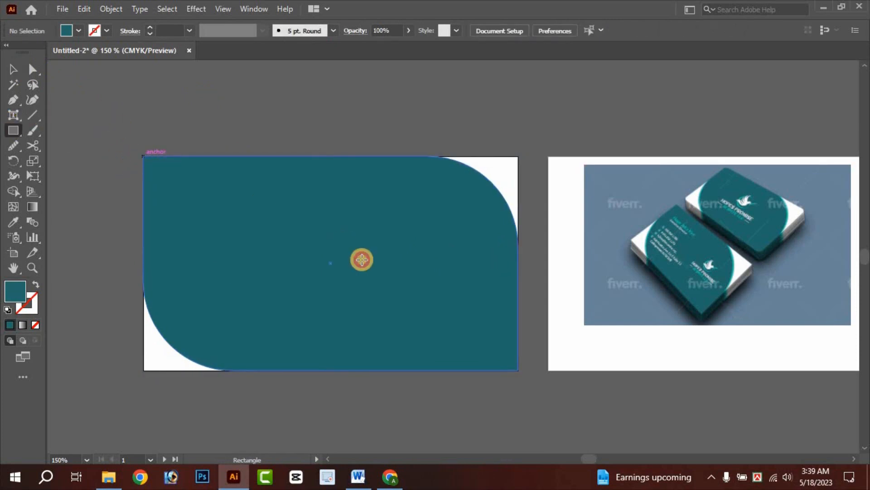
pyautogui.moveTo(362, 260); pyautogui.dragTo(518, 367)
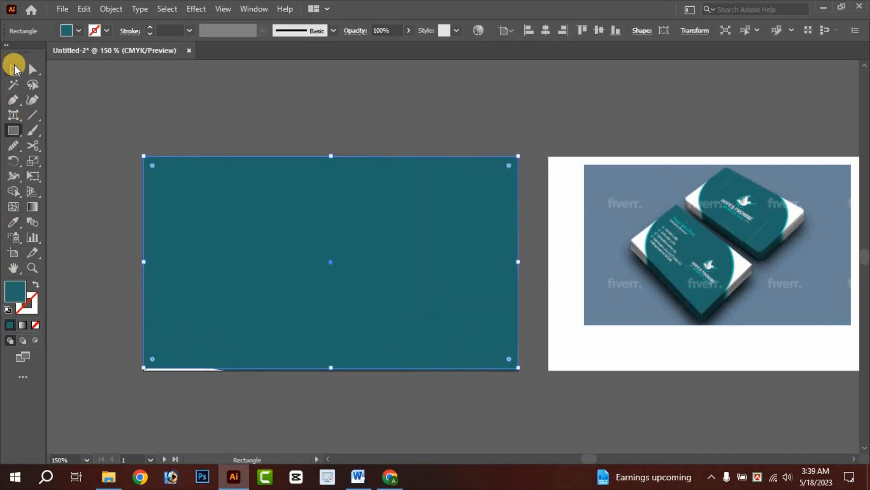
pyautogui.click(14, 69)
pyautogui.moveTo(333, 366); pyautogui.dragTo(333, 370)
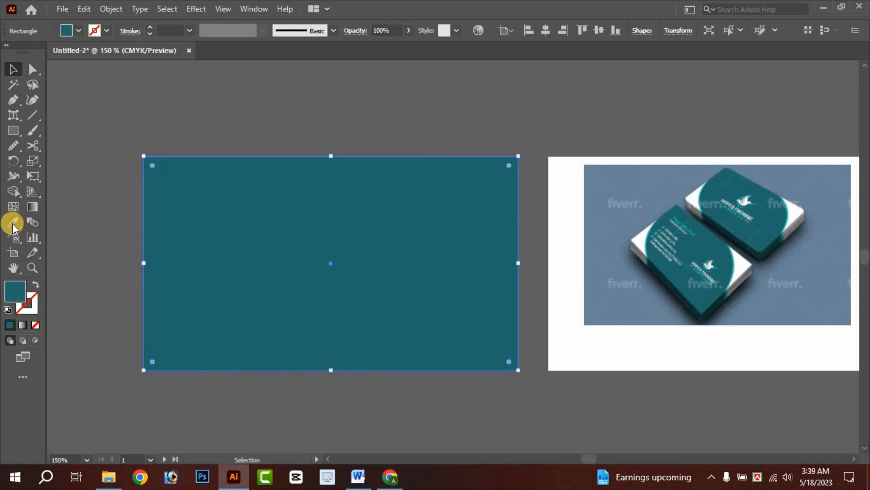
pyautogui.click(12, 223)
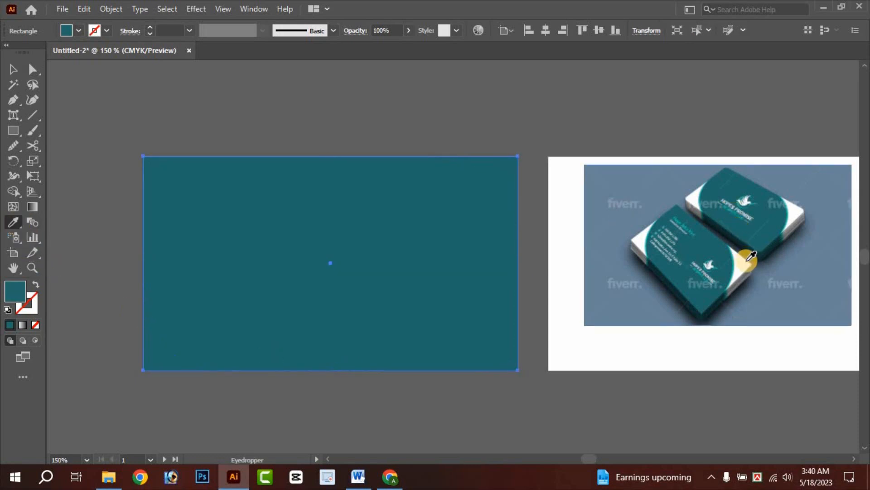
pyautogui.scroll(4, 741, 256)
pyautogui.scroll(2, 696, 265)
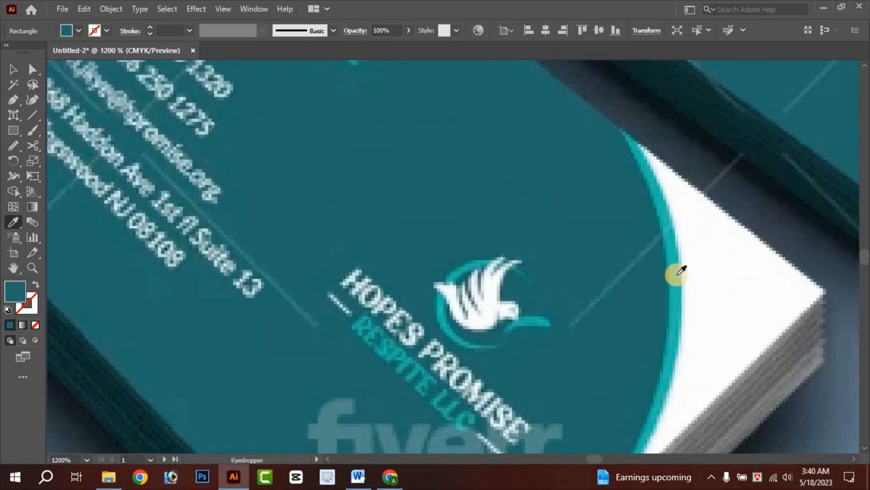
pyautogui.click(682, 271)
pyautogui.scroll(-6, 682, 271)
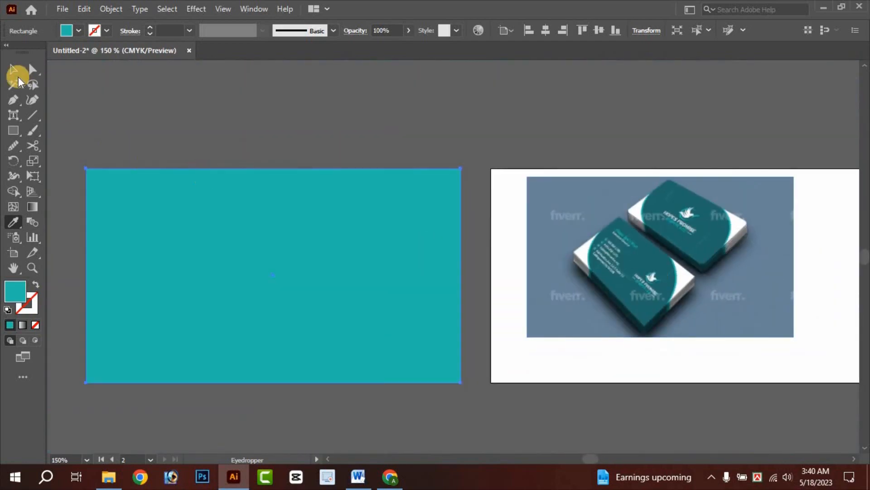
# - Send the light teal rectangle behind the dark teal shape
pyautogui.press('v')
pyautogui.rightClick(148, 182)
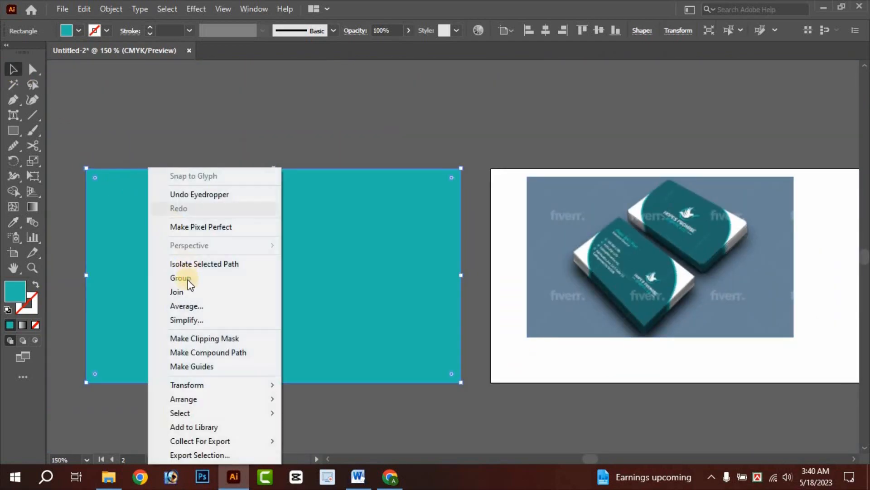
pyautogui.click(116, 98)
pyautogui.rightClick(127, 205)
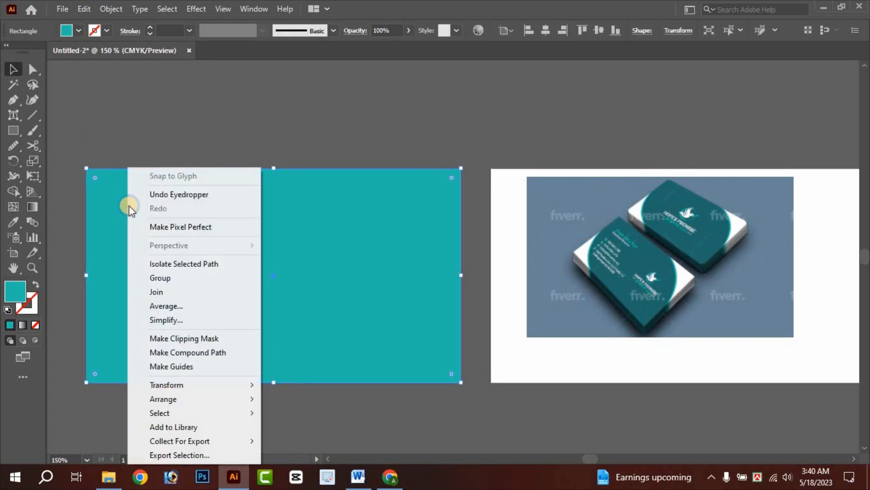
pyautogui.moveTo(171, 401)
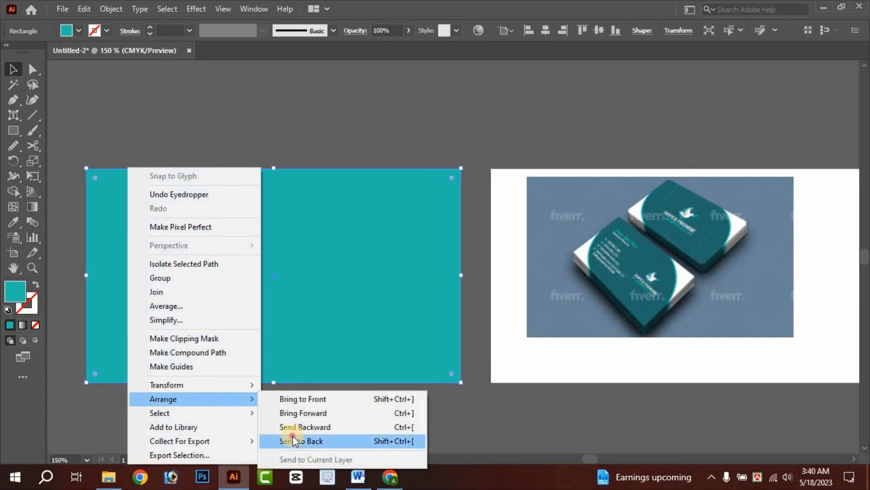
pyautogui.click(293, 441)
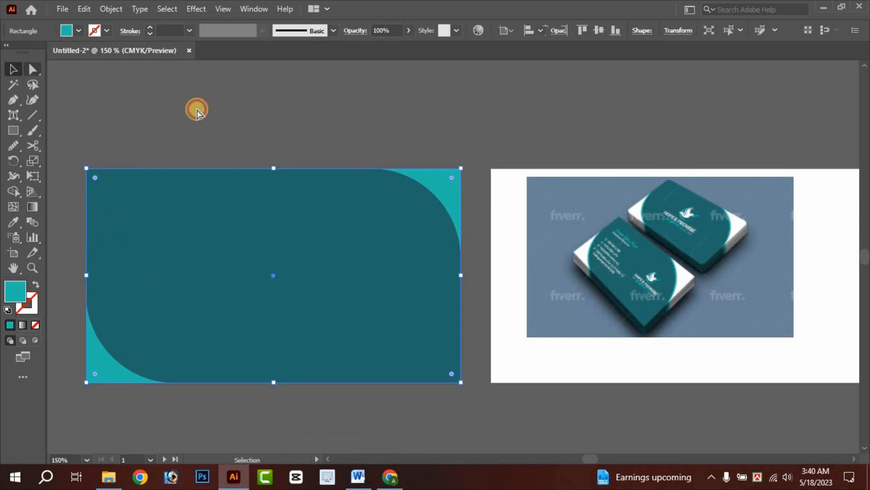
# - Round the light teal rectangle's corners, leaving a thin turquoise rim along the dark curves
pyautogui.press('a')
pyautogui.moveTo(463, 171); pyautogui.dragTo(467, 172)
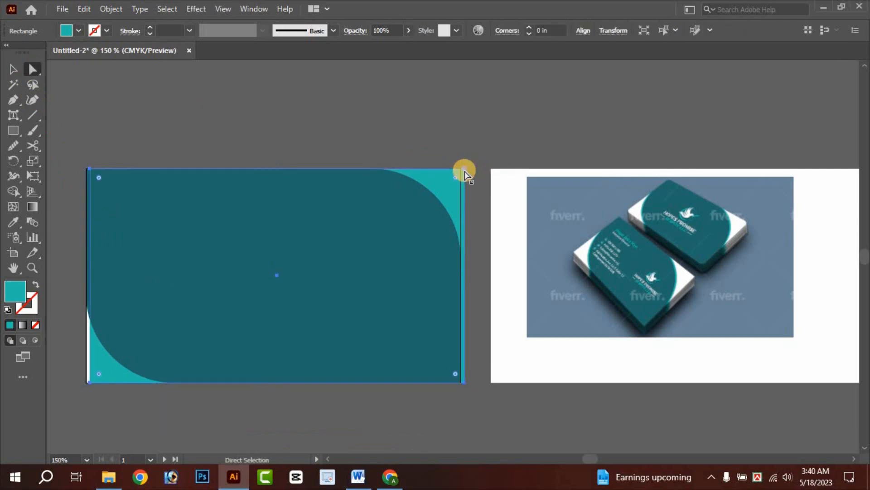
pyautogui.hotkey('ctrl', 'z')
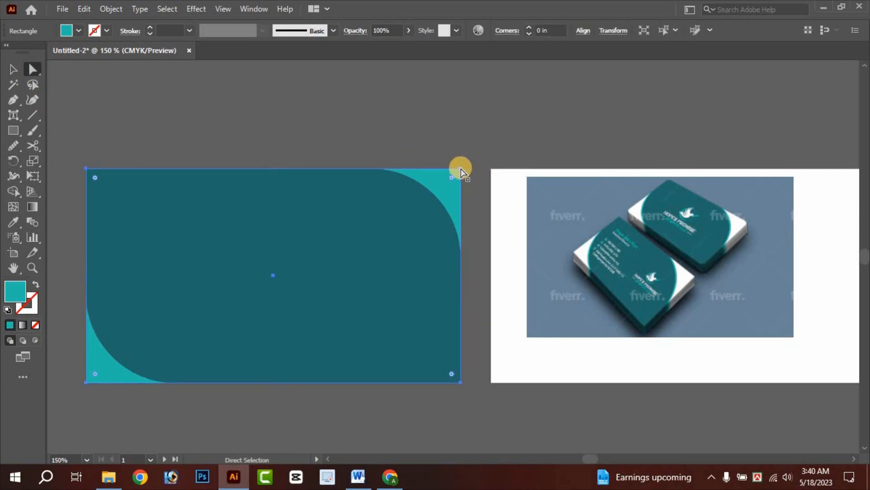
pyautogui.click(460, 170)
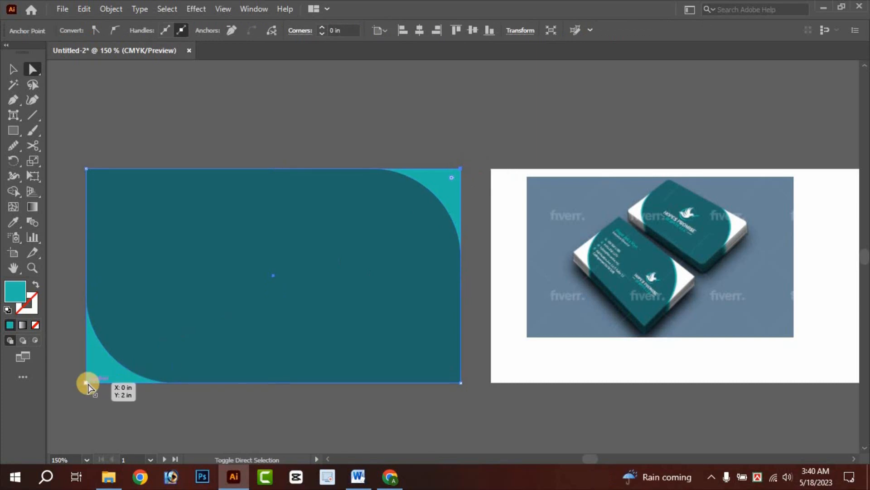
pyautogui.scroll(1, 453, 187)
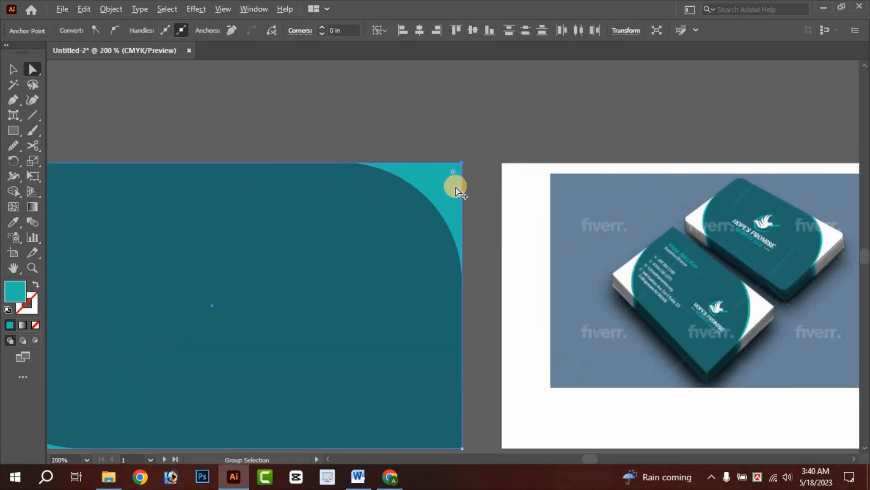
pyautogui.moveTo(456, 166); pyautogui.dragTo(307, 311)
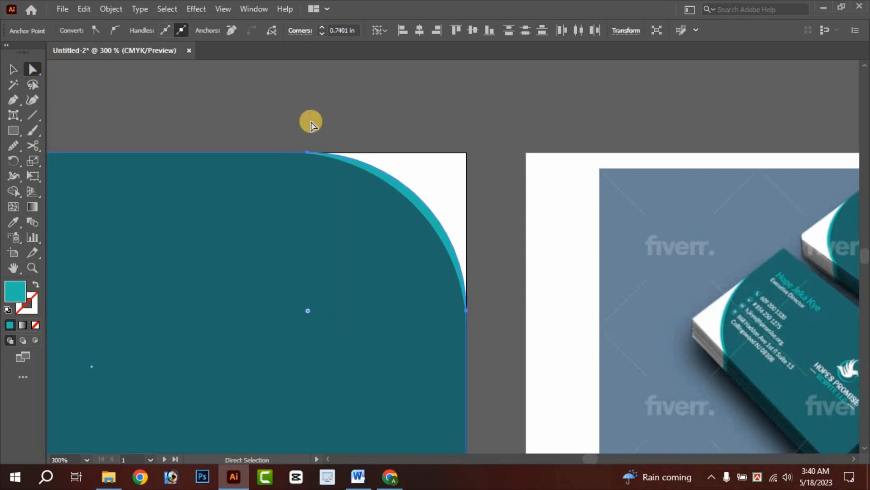
pyautogui.click(257, 98)
# - Move the mockup image down and to the left
pyautogui.scroll(-3, 258, 99)
pyautogui.moveTo(386, 177); pyautogui.dragTo(544, 194)
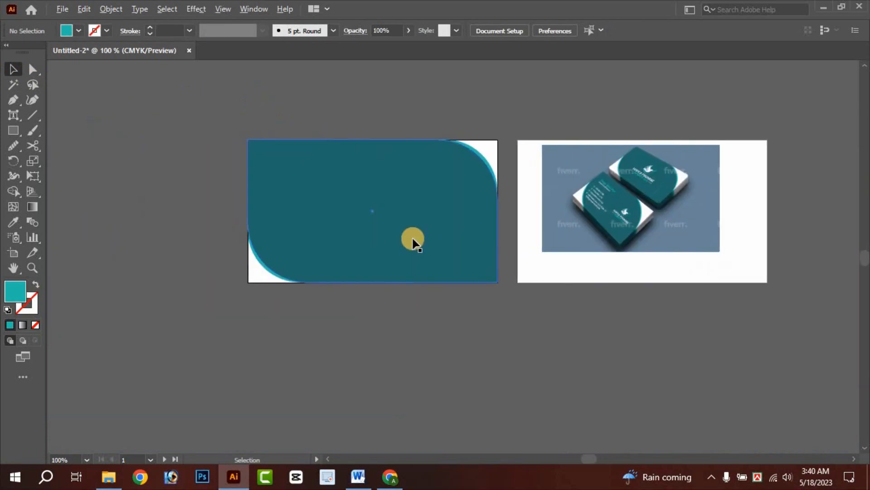
pyautogui.scroll(2, 412, 240)
pyautogui.moveTo(690, 240); pyautogui.dragTo(618, 329)
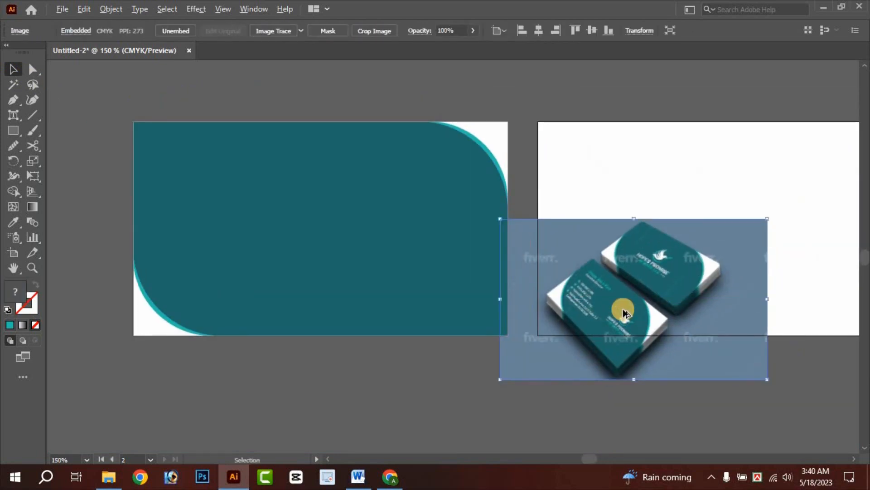
# - Move the mockup below the artboards and group the teal card shapes
pyautogui.scroll(-1, 750, 292)
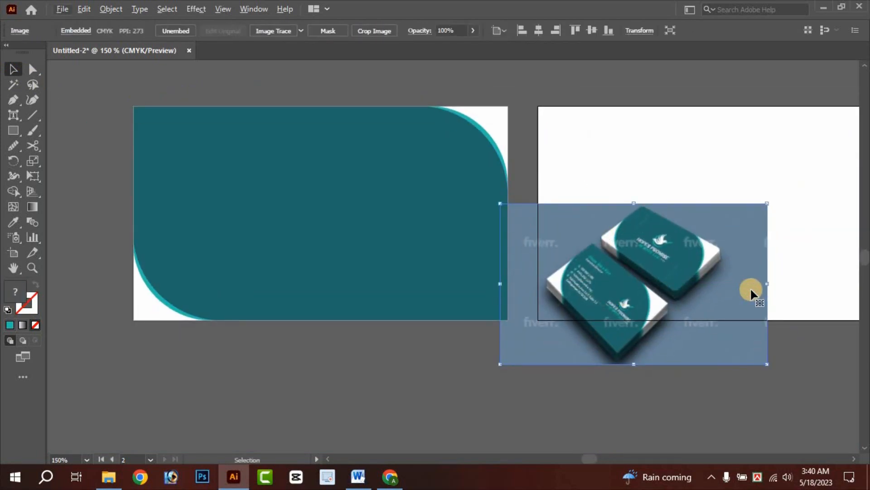
pyautogui.moveTo(623, 352); pyautogui.dragTo(354, 420)
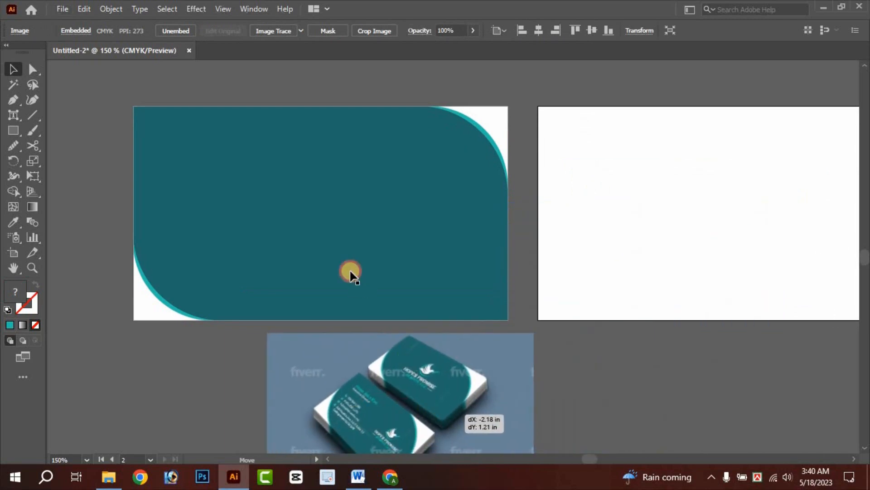
pyautogui.click(292, 249)
pyautogui.click(496, 102)
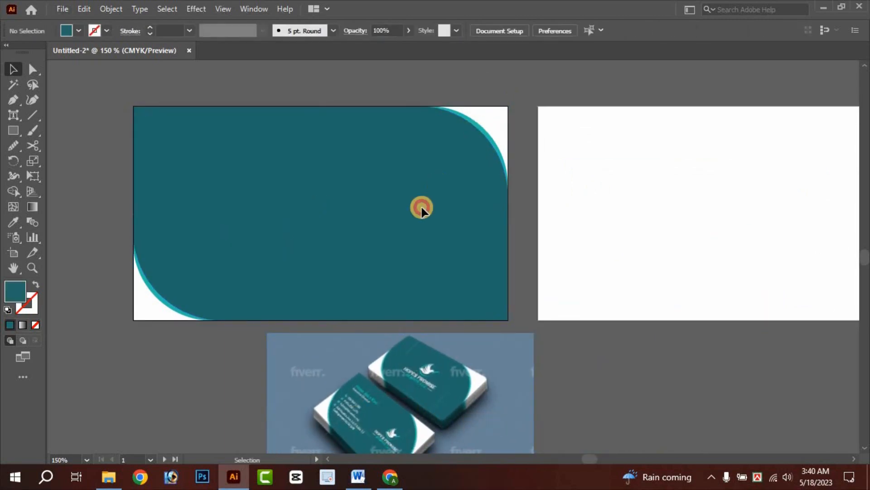
pyautogui.click(422, 208)
pyautogui.rightClick(369, 172)
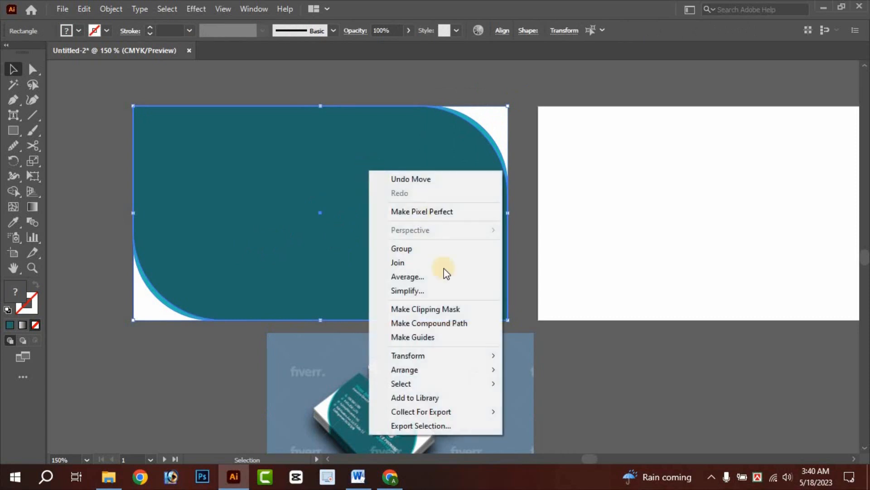
pyautogui.click(426, 249)
# - Duplicate the teal group onto the right artboard for the card's back
pyautogui.click(570, 213)
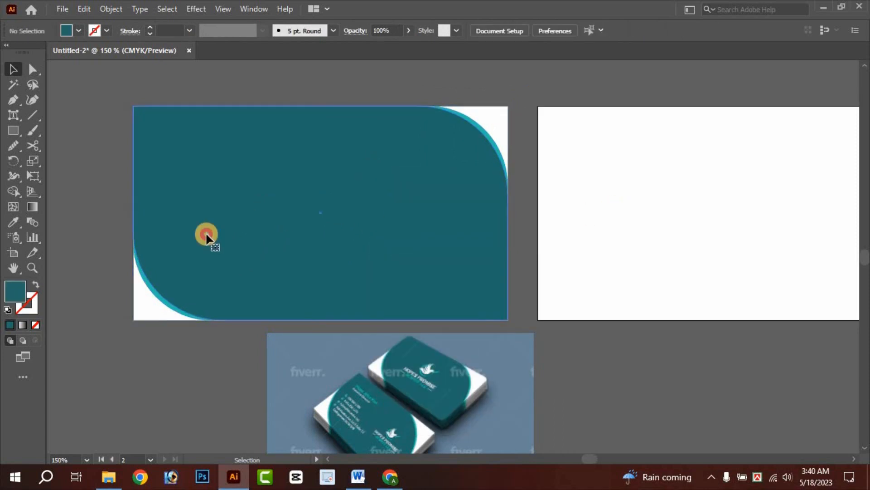
pyautogui.click(212, 229)
pyautogui.moveTo(213, 226); pyautogui.dragTo(616, 225)
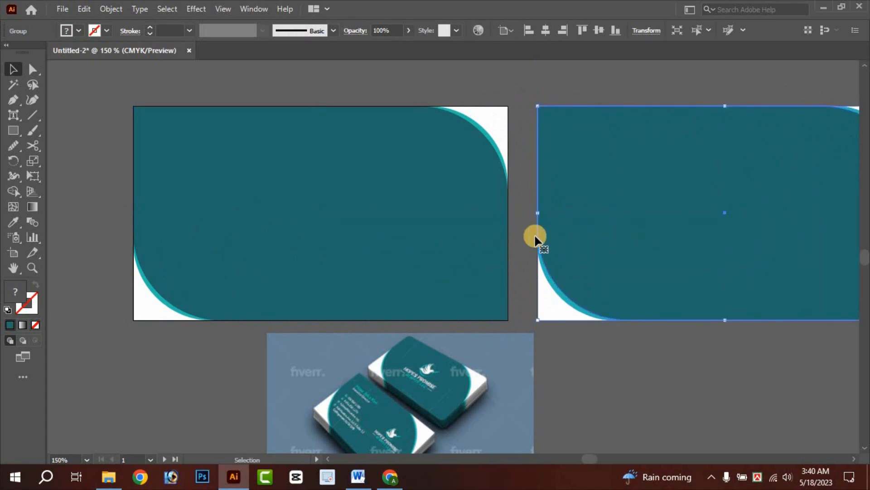
pyautogui.click(525, 243)
pyautogui.scroll(-2, 501, 219)
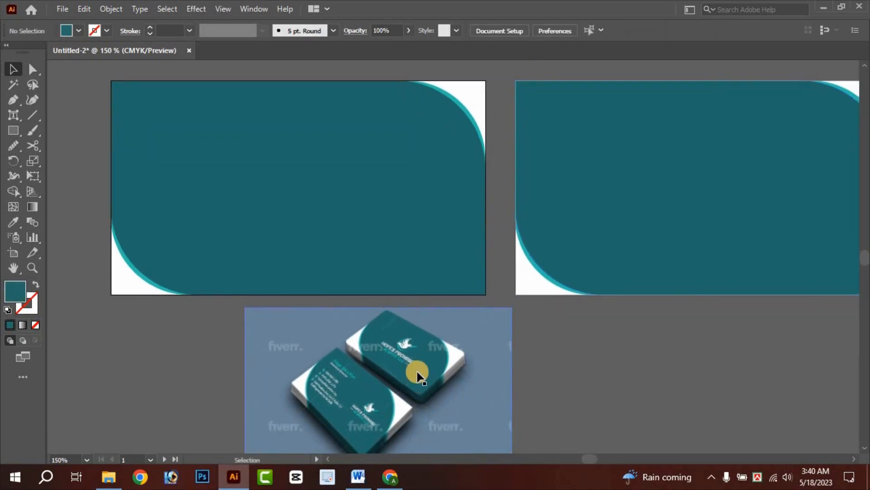
# - Nudge the mockup image lower and zoom in to inspect it beside the teal cards
pyautogui.moveTo(421, 389); pyautogui.dragTo(426, 423)
pyautogui.click(440, 236)
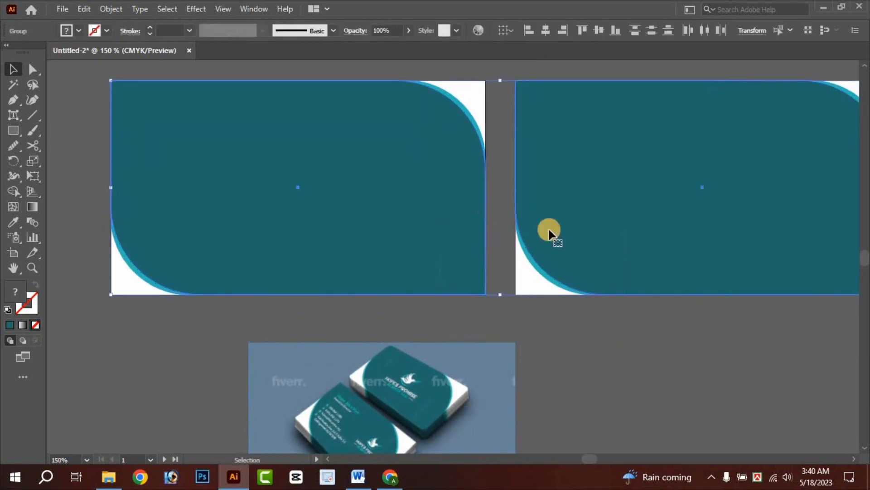
pyautogui.click(548, 351)
pyautogui.scroll(-2, 499, 359)
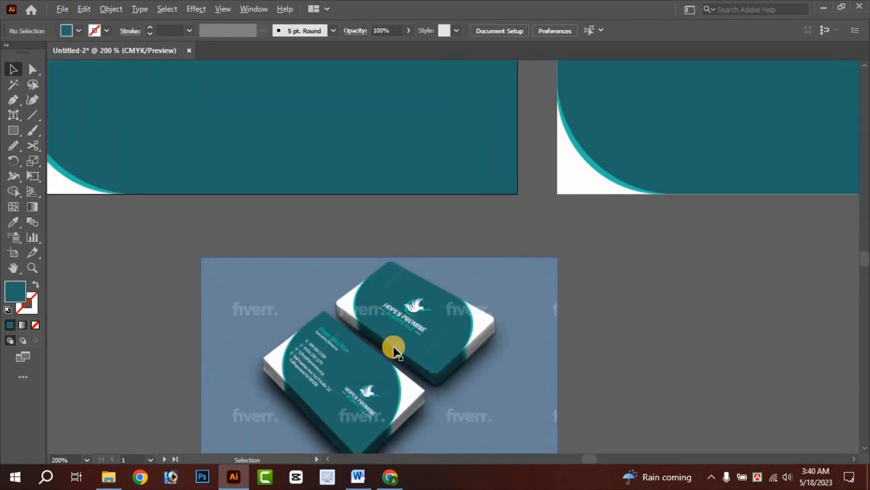
pyautogui.scroll(3, 394, 345)
pyautogui.scroll(-2, 475, 259)
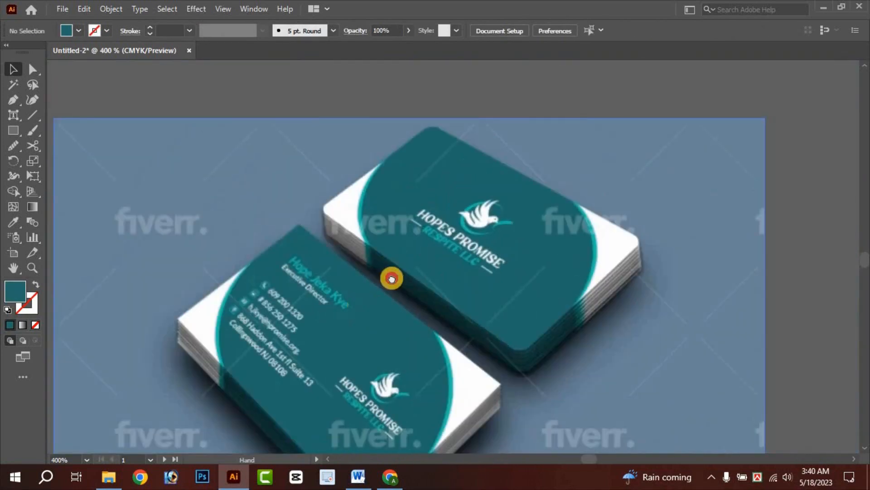
pyautogui.moveTo(391, 278); pyautogui.dragTo(420, 251)
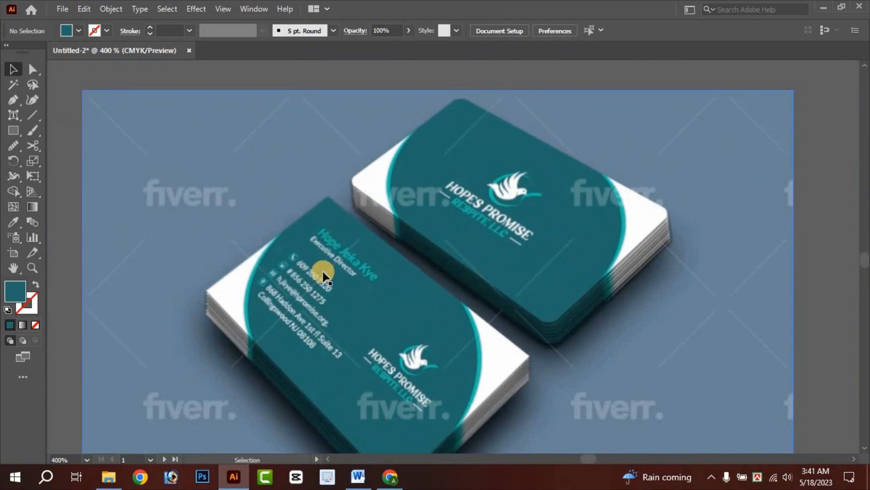
pyautogui.scroll(-1, 411, 240)
pyautogui.scroll(4, 630, 136)
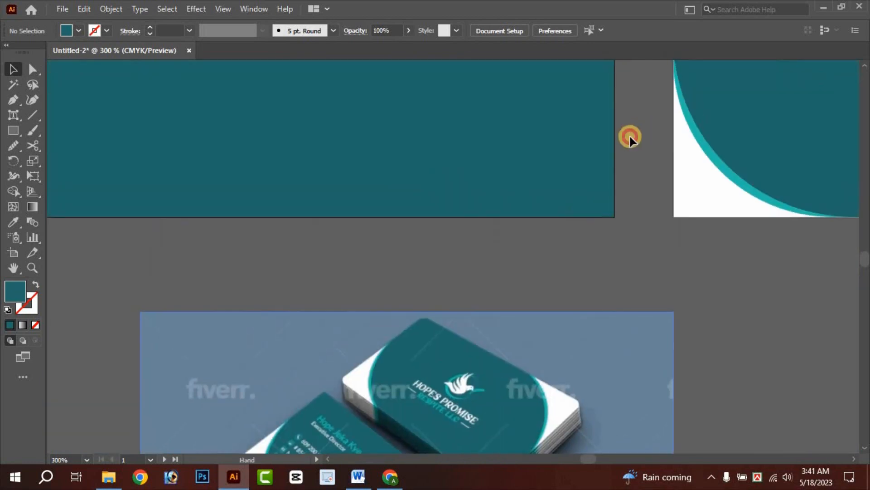
pyautogui.scroll(-2, 638, 196)
pyautogui.scroll(4, 524, 276)
pyautogui.hscroll(-4, 524, 276)
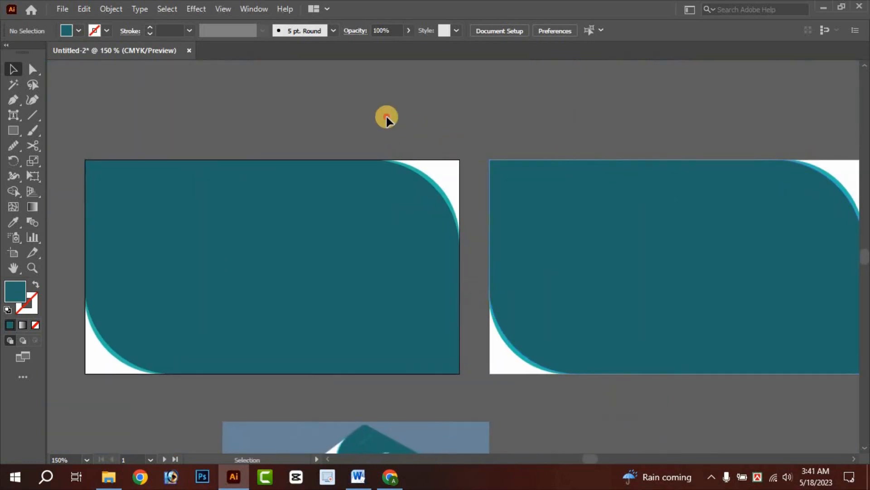
pyautogui.click(584, 229)
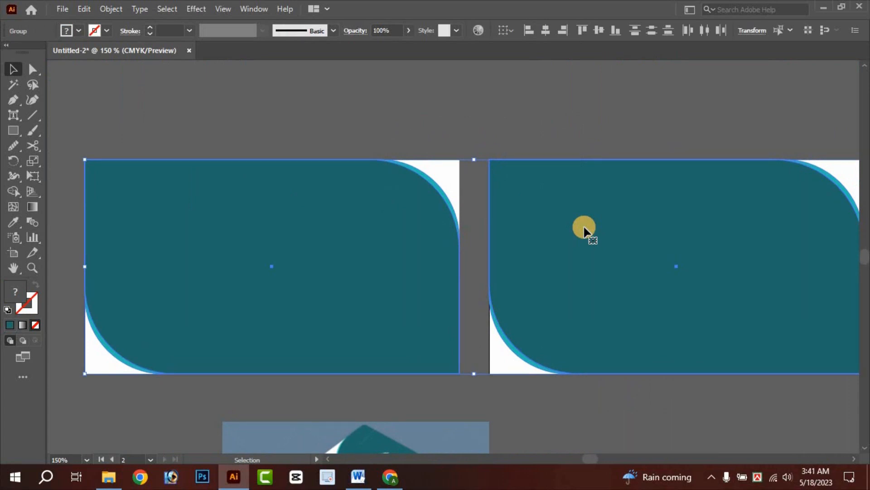
pyautogui.press('a')
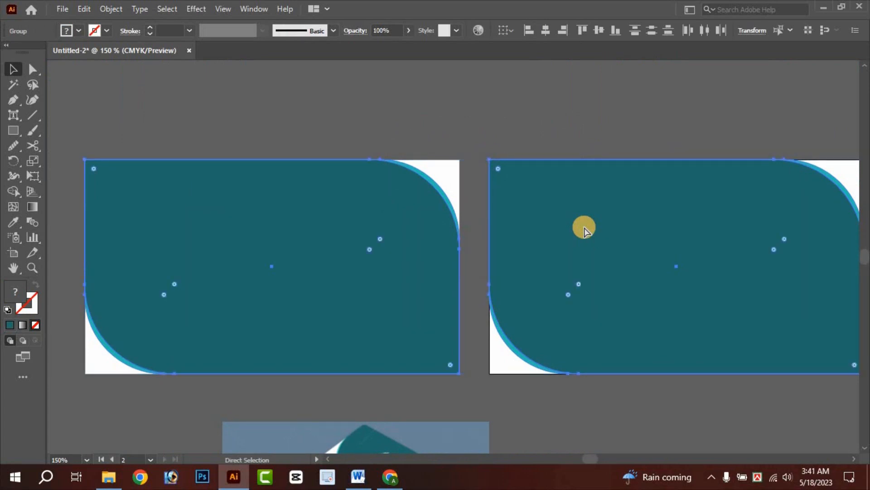
pyautogui.press('v')
pyautogui.hotkey('ctrl', 'shift', 'a')
pyautogui.click(570, 279)
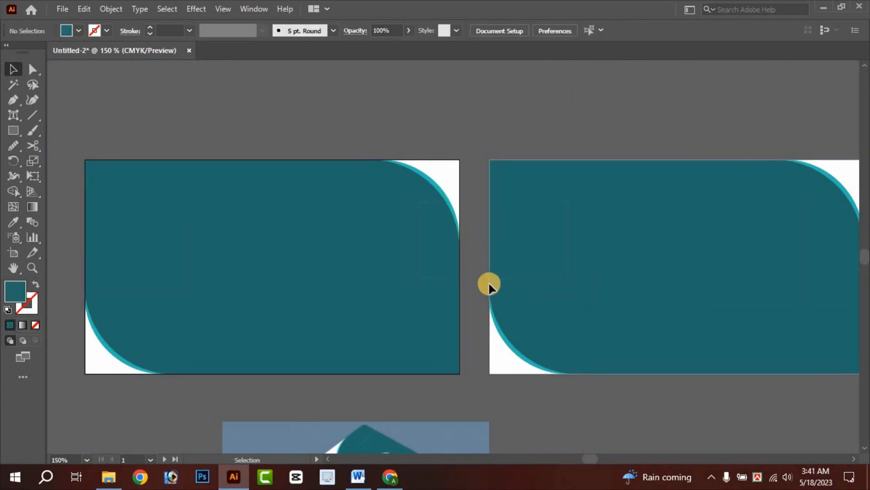
# - Drag the mockup image up to sit just above the left artboard, then deselect it
pyautogui.scroll(-3, 489, 283)
pyautogui.scroll(-1, 481, 279)
pyautogui.moveTo(460, 320); pyautogui.dragTo(388, 359)
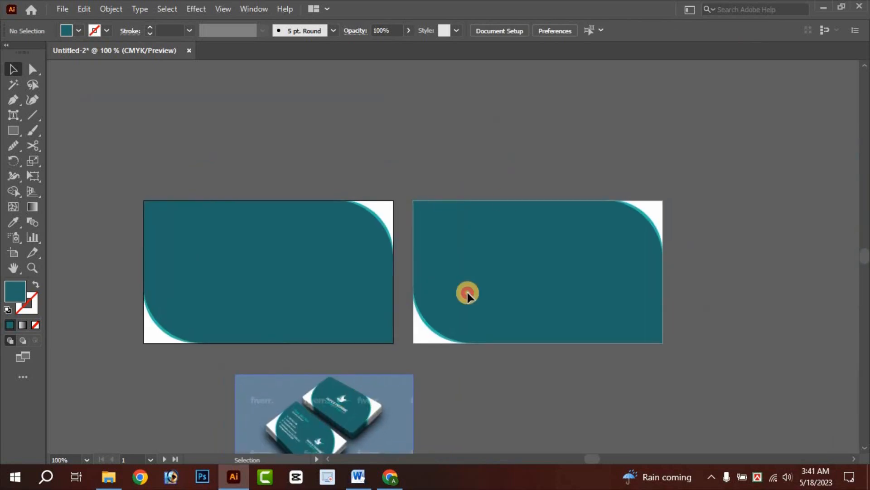
pyautogui.moveTo(321, 413); pyautogui.dragTo(285, 132)
pyautogui.scroll(2, 292, 176)
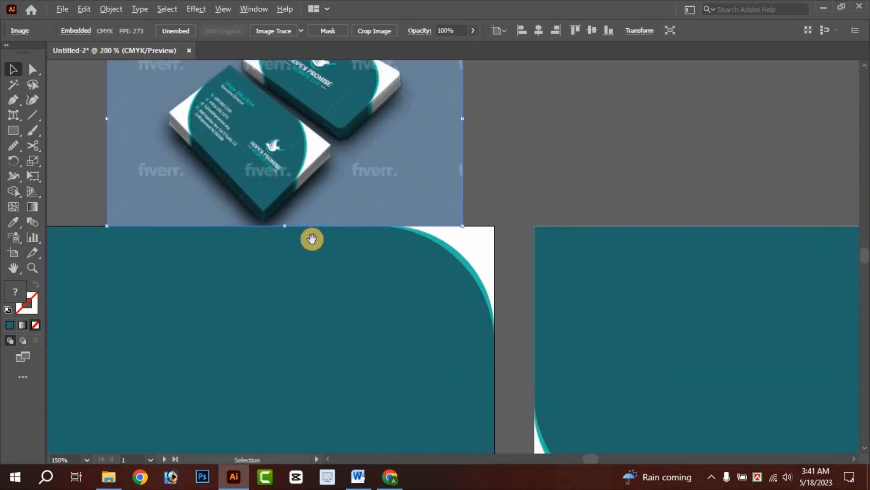
pyautogui.moveTo(311, 237); pyautogui.dragTo(445, 189)
pyautogui.moveTo(437, 133); pyautogui.dragTo(417, 114)
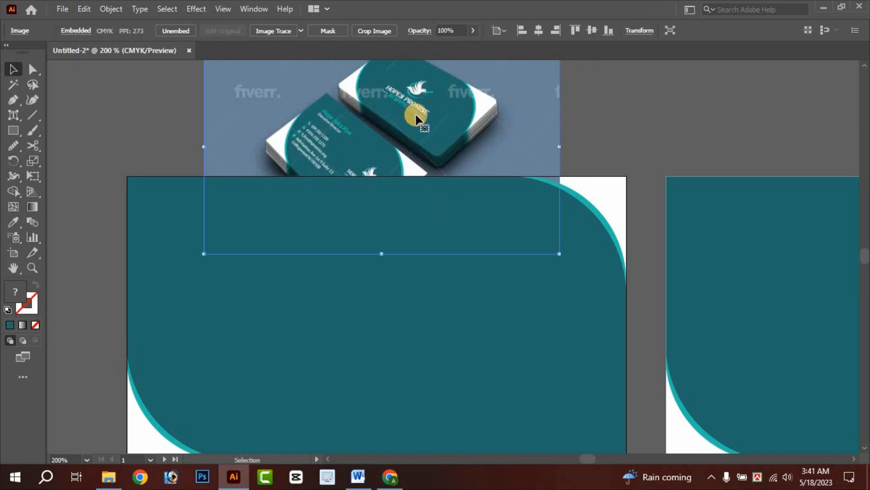
pyautogui.scroll(2, 417, 115)
pyautogui.scroll(3, 425, 180)
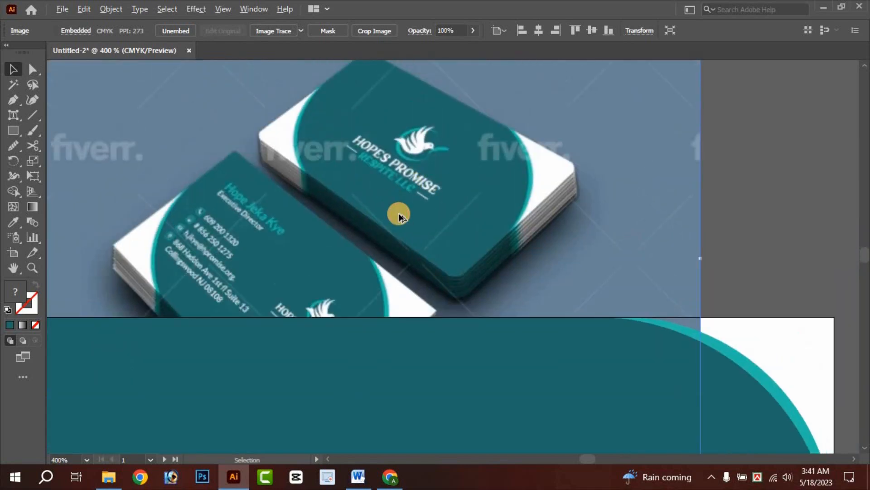
pyautogui.scroll(-2, 399, 214)
pyautogui.moveTo(389, 266); pyautogui.dragTo(385, 230)
pyautogui.moveTo(379, 188); pyautogui.dragTo(383, 148)
pyautogui.scroll(-1, 389, 171)
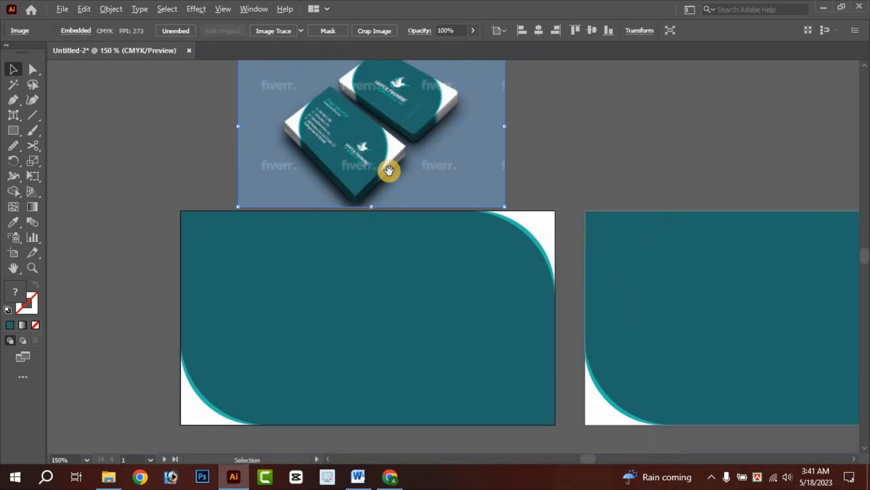
pyautogui.click(556, 112)
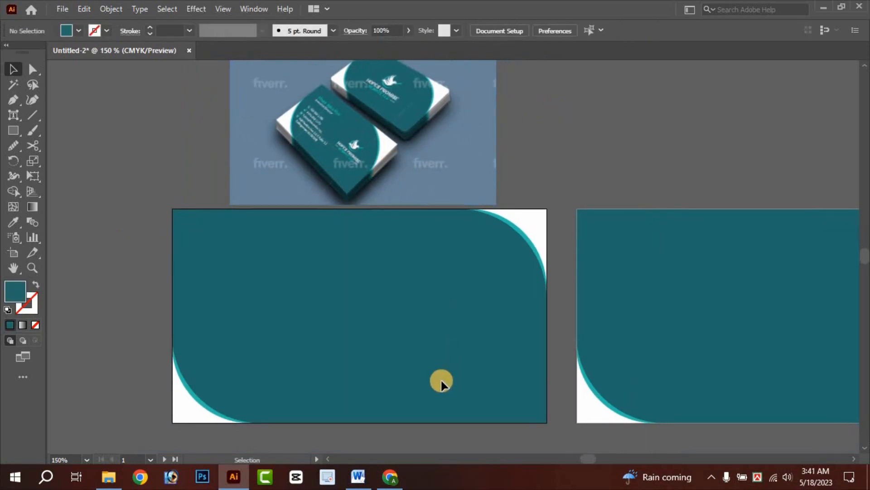
pyautogui.click(392, 476)
# - Search Google for 'birds logo' in a new tab and open the Images Color filter
pyautogui.click(537, 6)
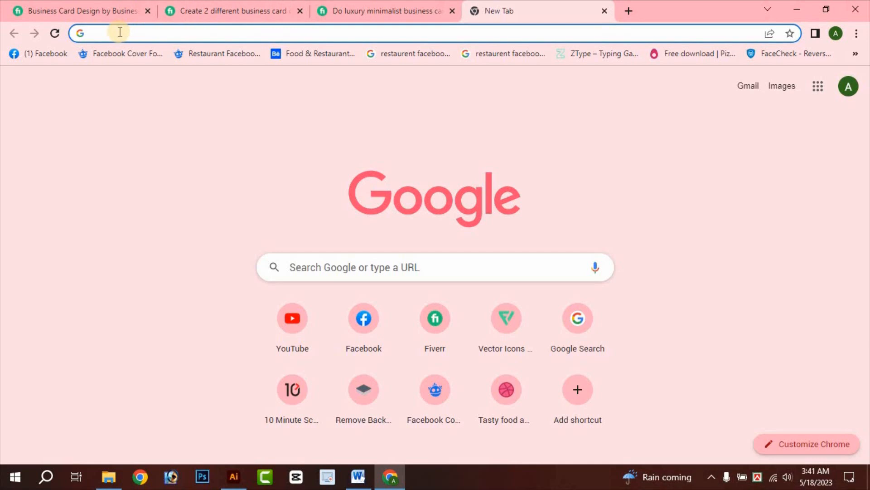
pyautogui.write('bi')
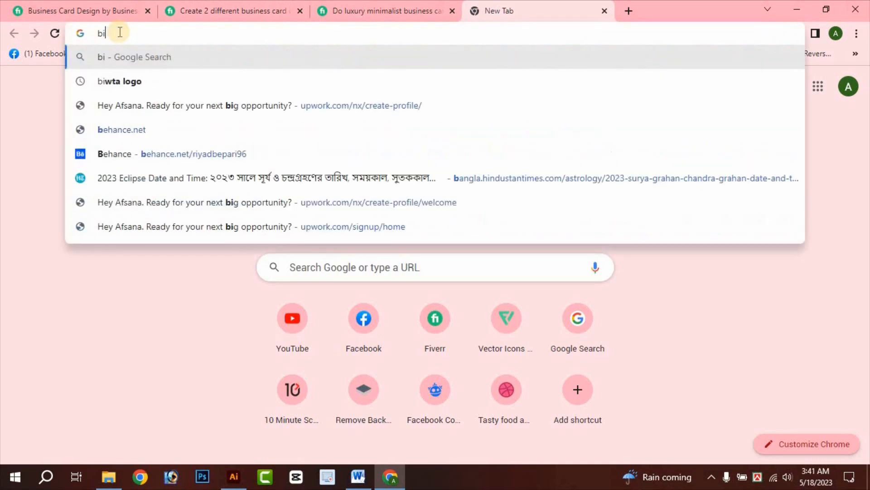
pyautogui.write('rds logo')
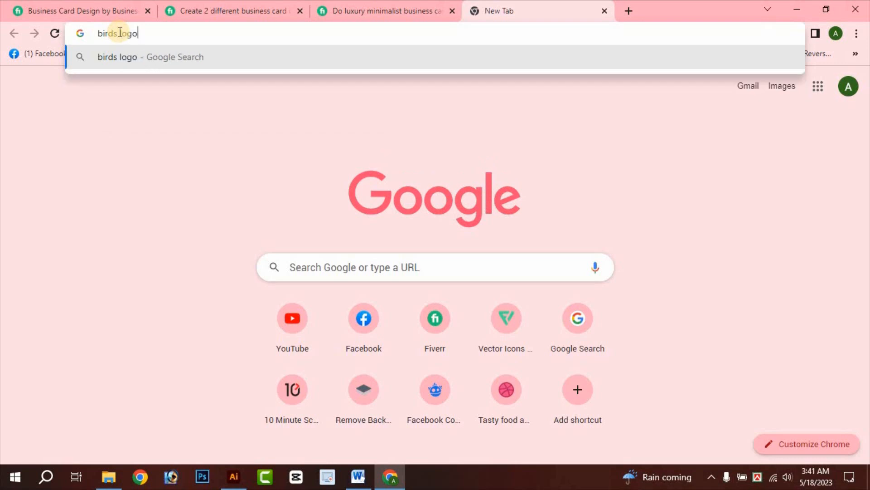
pyautogui.press('Return')
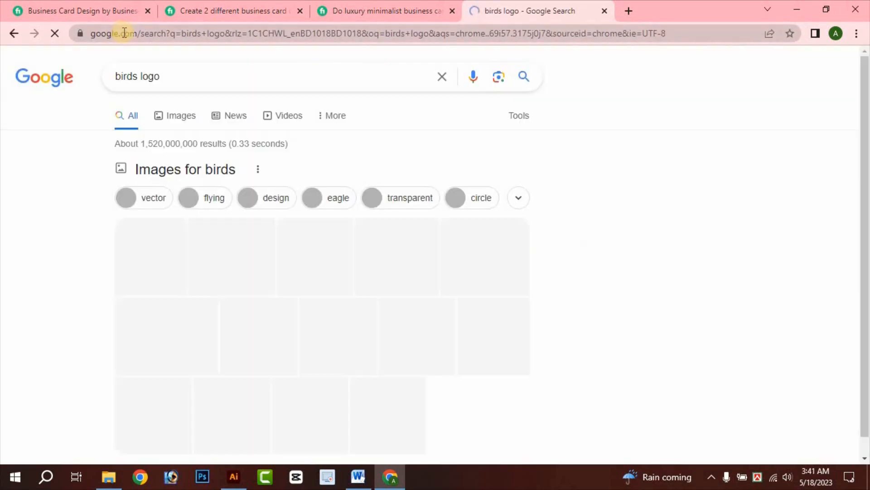
pyautogui.click(177, 121)
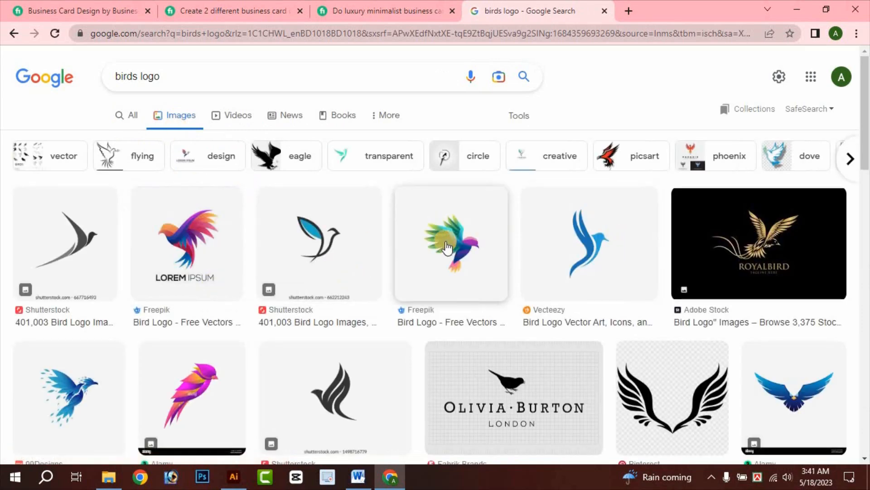
pyautogui.click(515, 116)
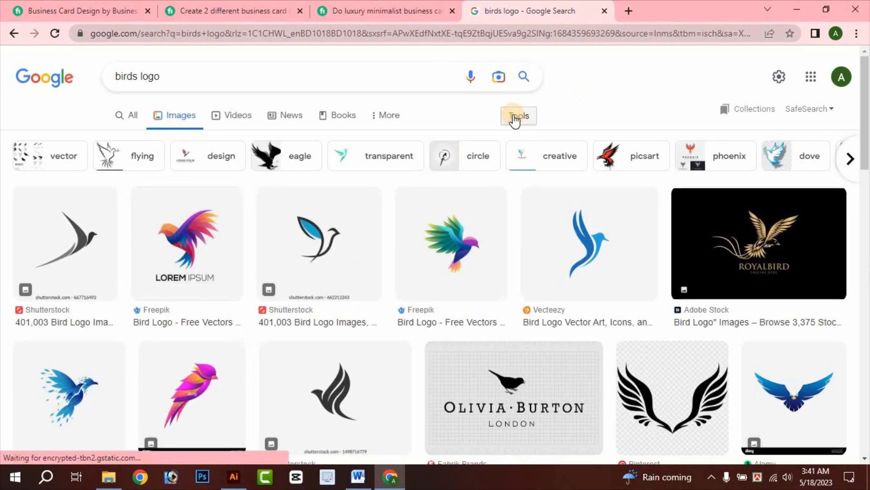
pyautogui.click(164, 140)
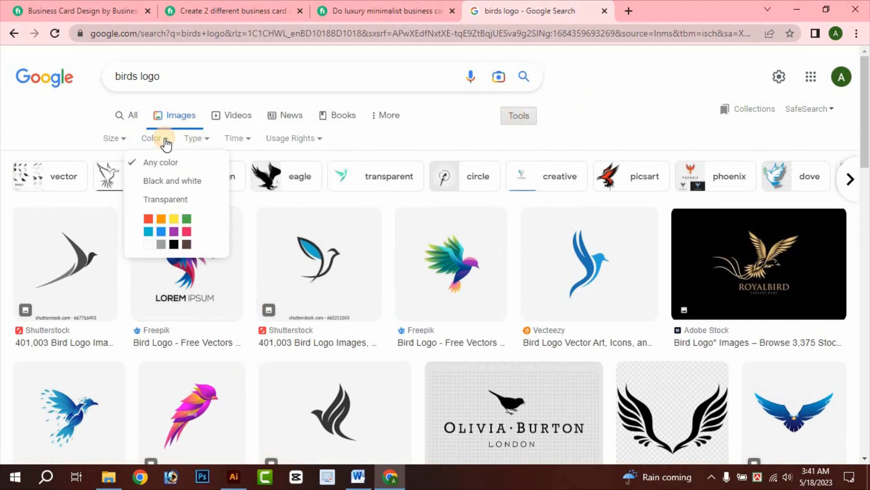
# - Filter the bird logo results to transparent images and browse them, previewing the VICTORY pelican logo
pyautogui.click(165, 207)
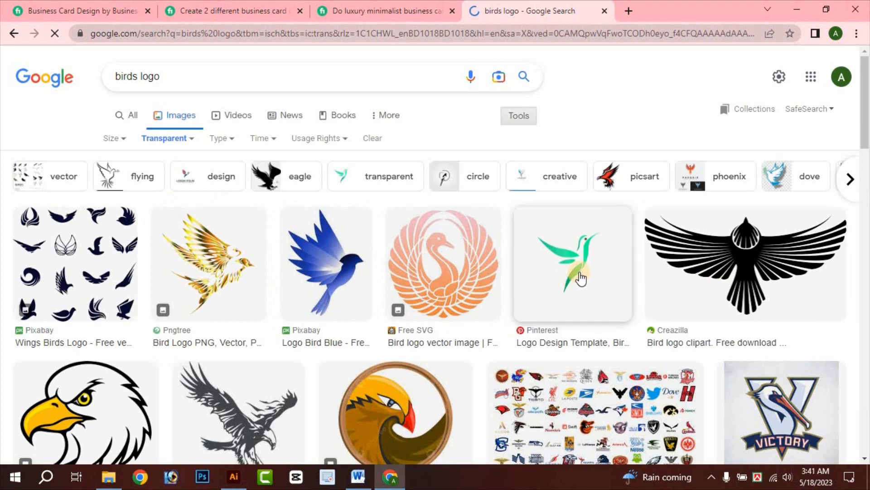
pyautogui.scroll(-3, 363, 281)
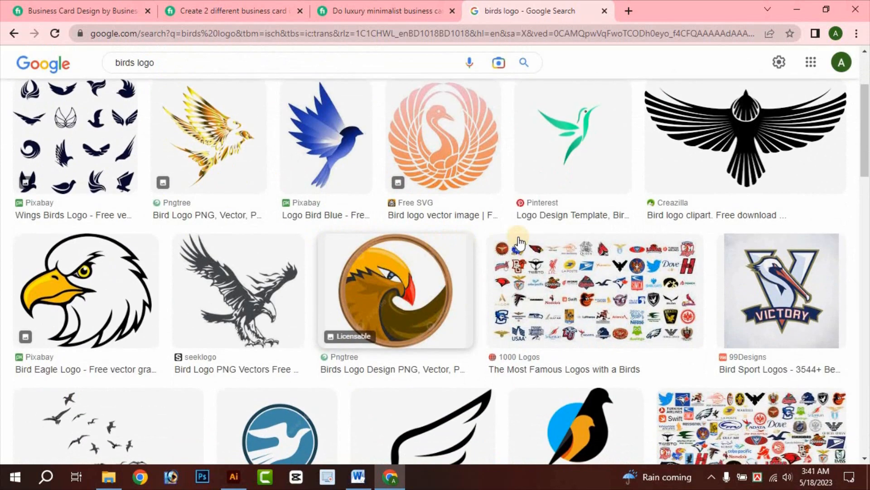
pyautogui.scroll(-1, 510, 292)
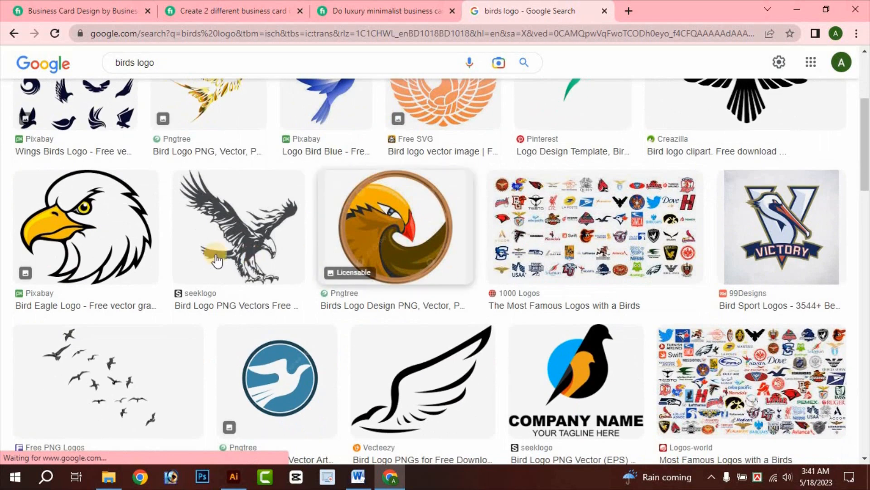
pyautogui.click(234, 477)
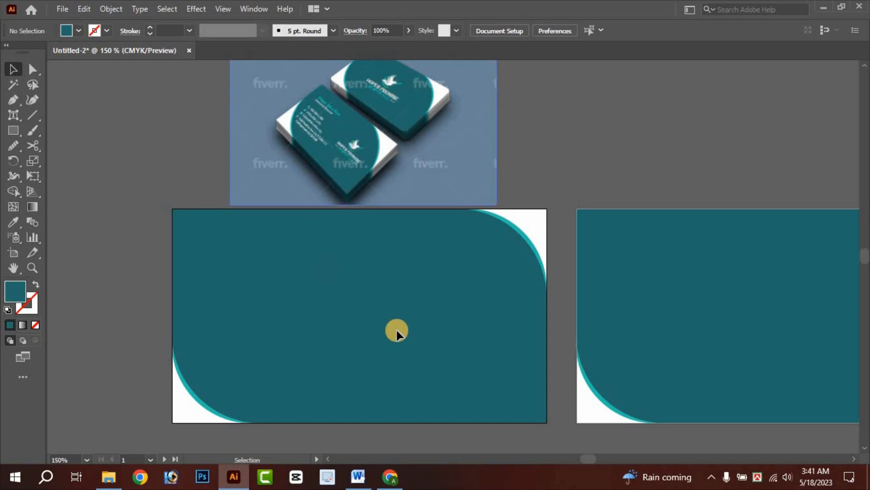
pyautogui.click(390, 477)
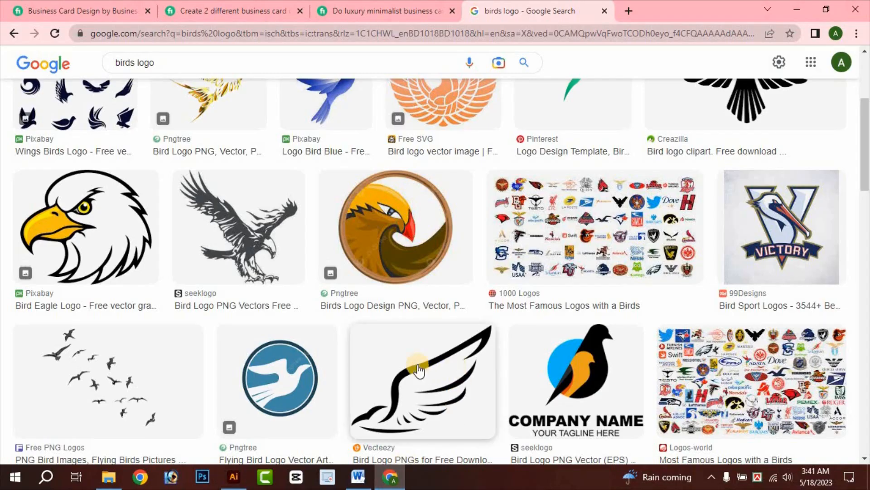
pyautogui.scroll(-1, 418, 371)
pyautogui.scroll(4, 539, 283)
pyautogui.scroll(-2, 777, 301)
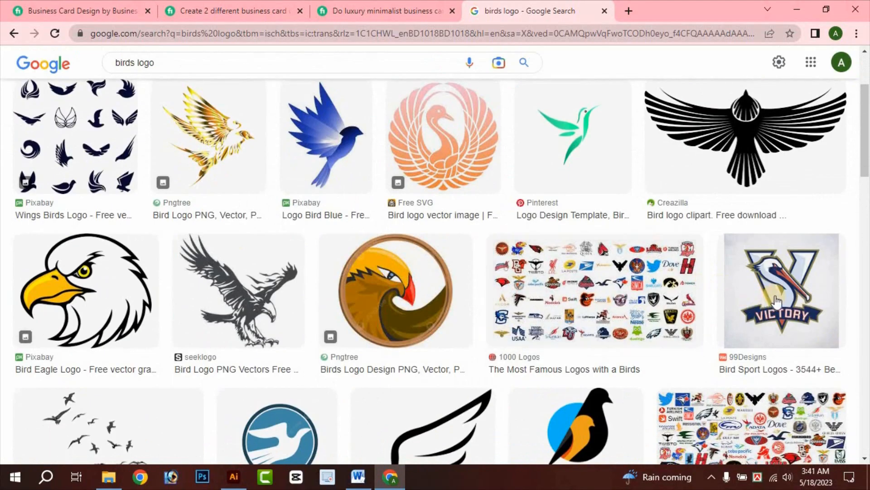
pyautogui.scroll(1, 317, 288)
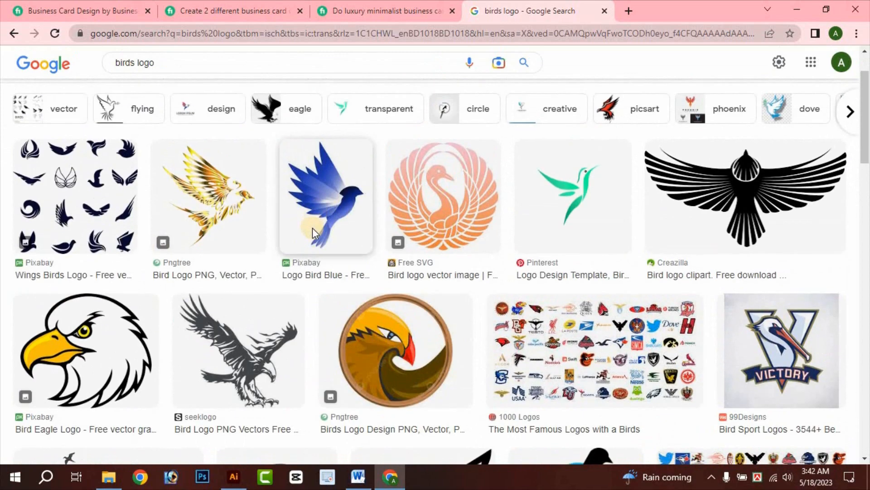
pyautogui.scroll(-2, 312, 228)
pyautogui.click(782, 227)
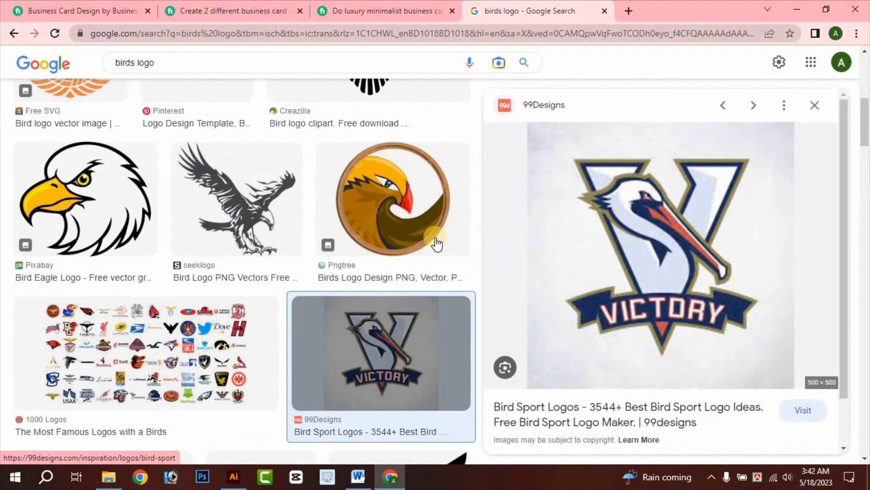
pyautogui.scroll(-4, 208, 262)
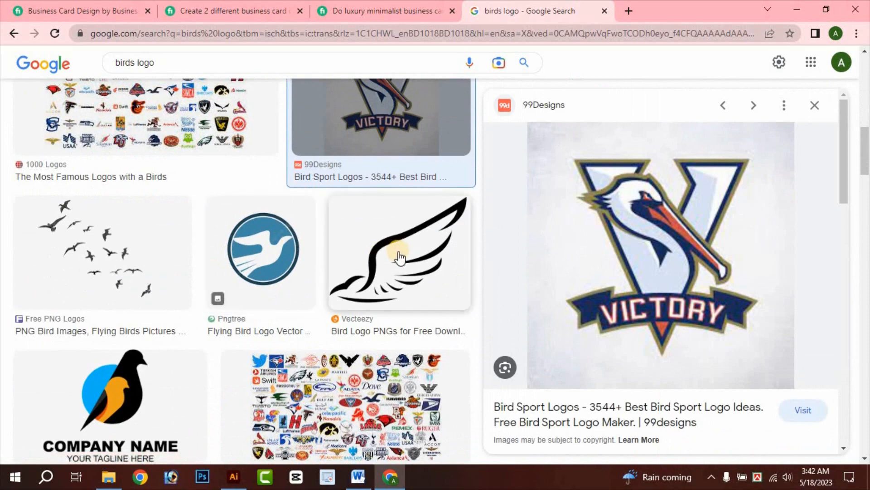
pyautogui.scroll(-1, 295, 200)
pyautogui.scroll(-4, 266, 236)
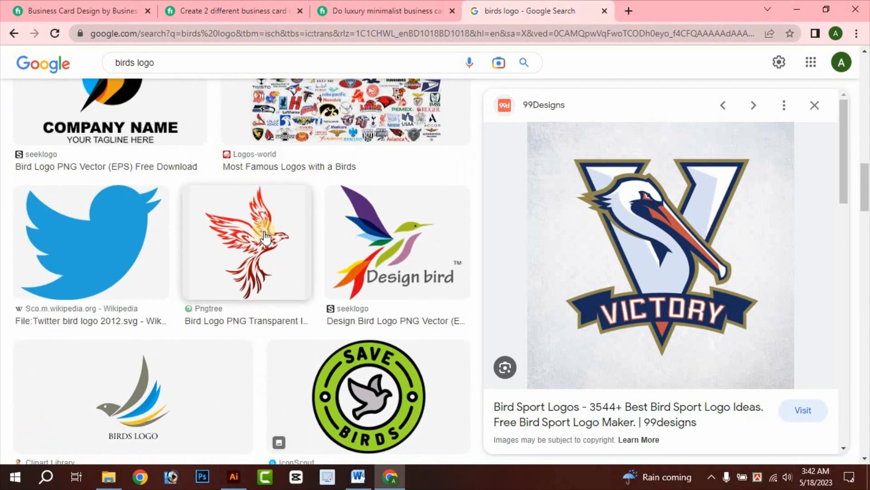
pyautogui.scroll(-5, 266, 237)
pyautogui.scroll(9, 296, 226)
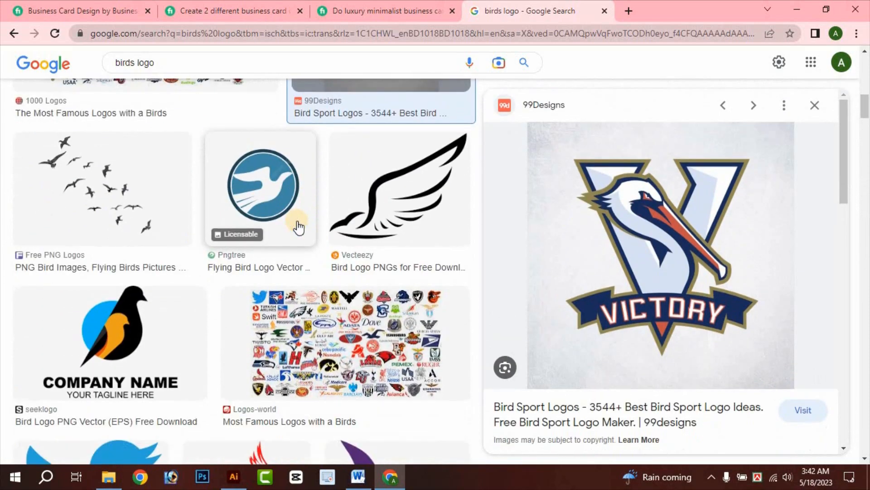
pyautogui.scroll(2, 298, 227)
# - Save the circular Pngtree flying-bird logo as a PNG into Downloads
pyautogui.click(252, 335)
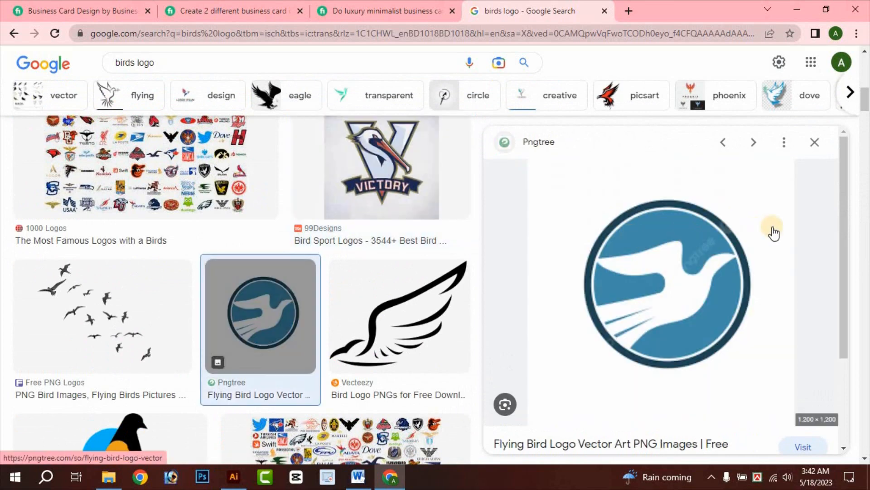
pyautogui.rightClick(676, 249)
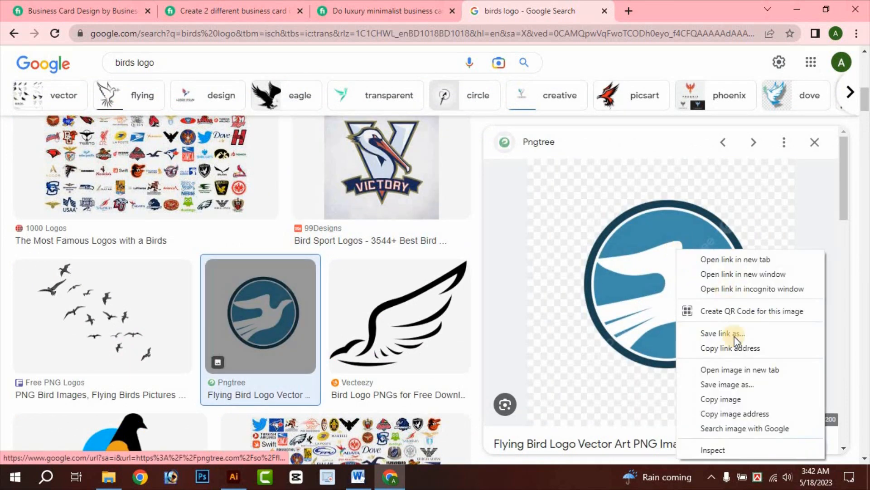
pyautogui.click(728, 384)
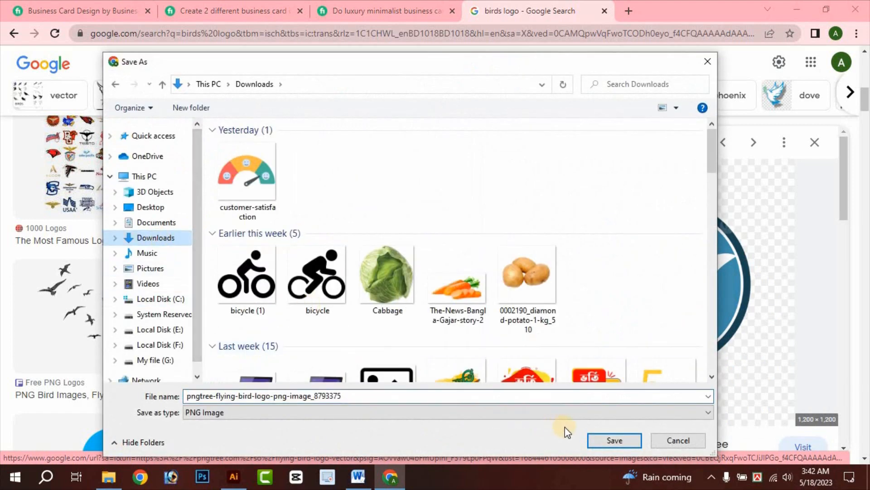
pyautogui.click(607, 437)
pyautogui.scroll(-15, 290, 338)
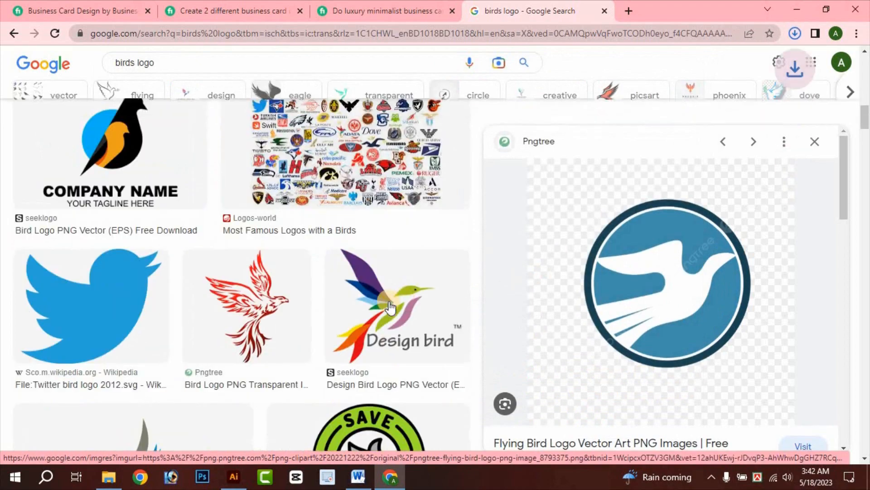
pyautogui.scroll(-10, 192, 336)
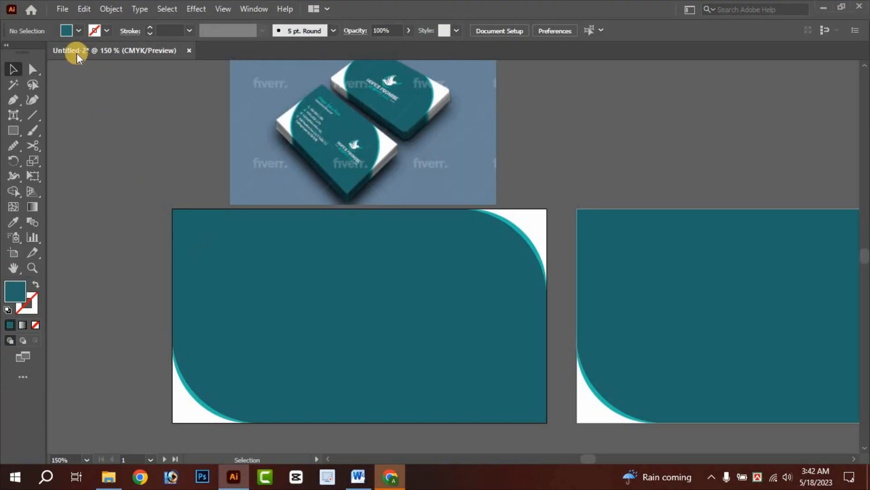
# - Open the downloaded bird logo PNG and bring it into the Untitled-2 card document
pyautogui.click(59, 9)
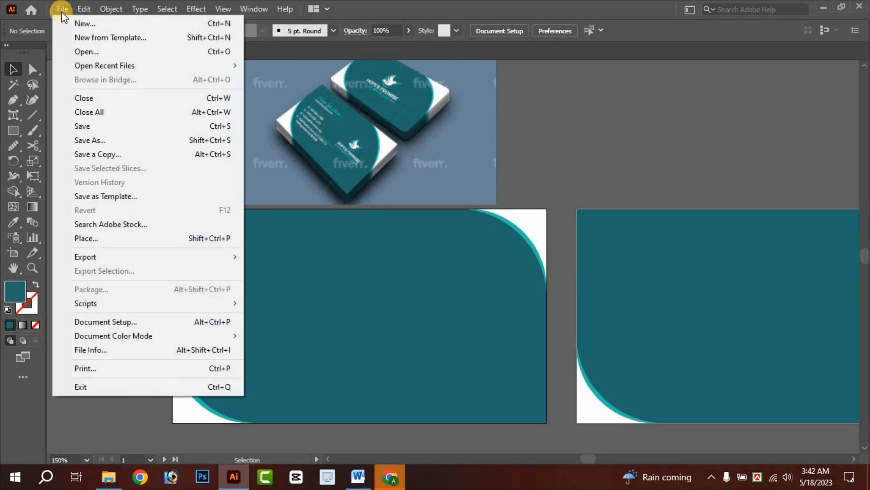
pyautogui.click(82, 48)
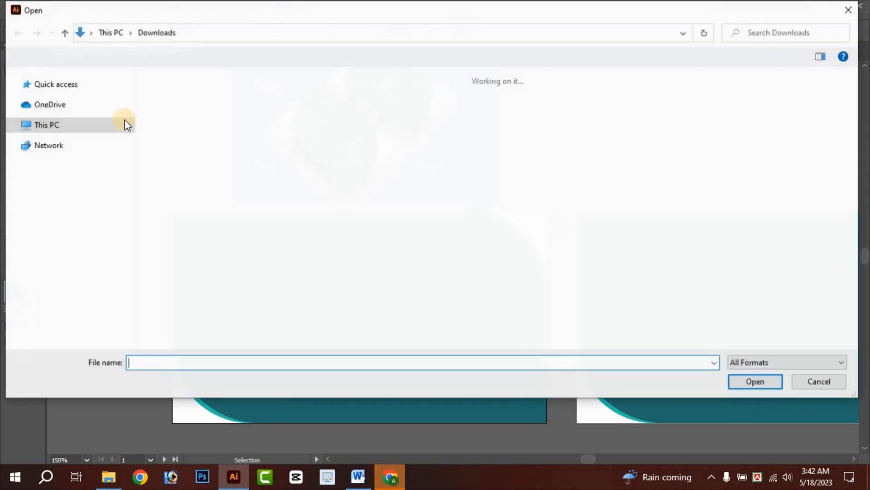
pyautogui.doubleClick(182, 142)
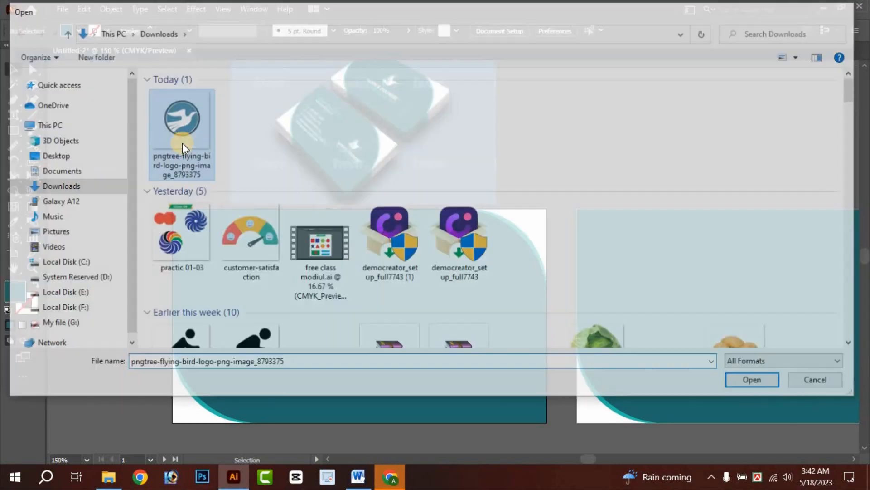
pyautogui.click(367, 231)
pyautogui.moveTo(404, 186); pyautogui.dragTo(341, 174)
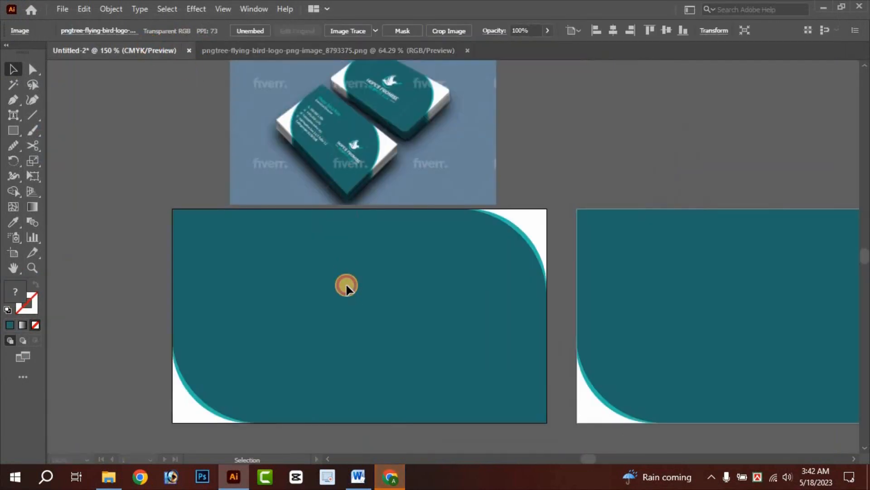
pyautogui.moveTo(346, 286); pyautogui.dragTo(485, 299)
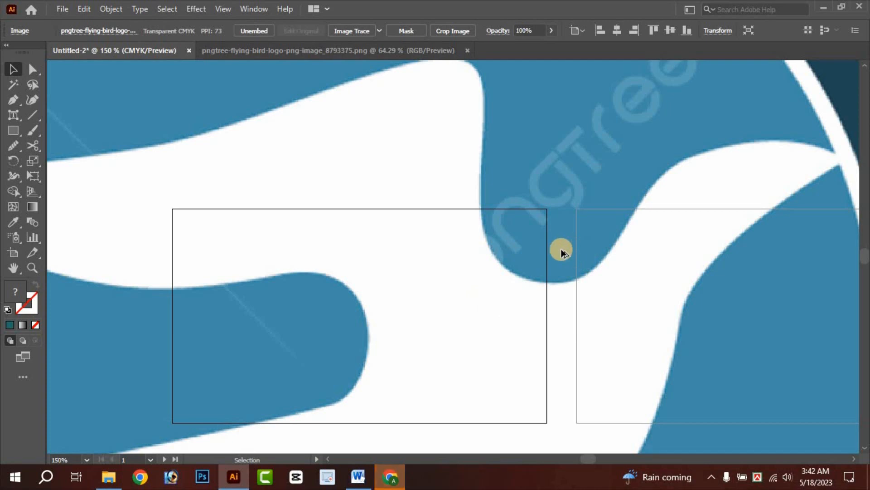
# - Shrink the bird logo and place it near the top centre of the front teal card
pyautogui.scroll(-4, 561, 250)
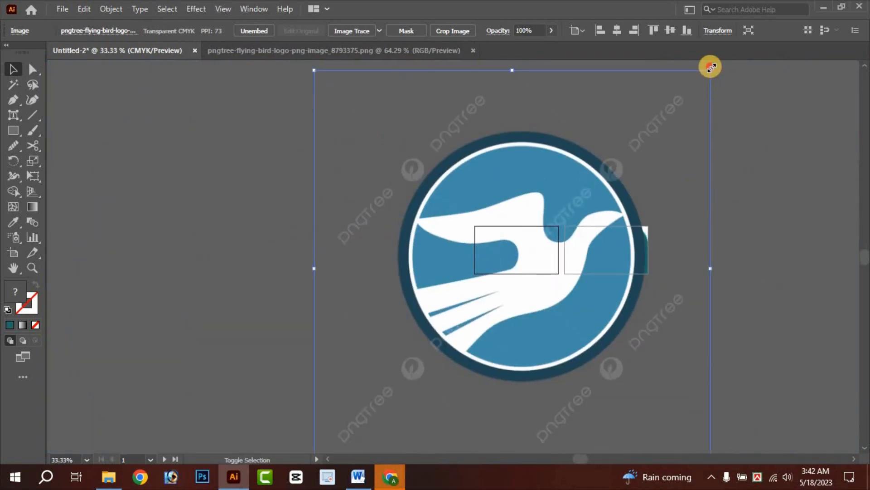
pyautogui.moveTo(710, 67); pyautogui.dragTo(388, 385)
pyautogui.moveTo(350, 418); pyautogui.dragTo(530, 239)
pyautogui.scroll(5, 515, 278)
pyautogui.moveTo(505, 288); pyautogui.dragTo(496, 263)
pyautogui.scroll(-2, 476, 219)
pyautogui.moveTo(572, 343); pyautogui.dragTo(499, 191)
pyautogui.scroll(3, 517, 190)
pyautogui.scroll(-3, 513, 239)
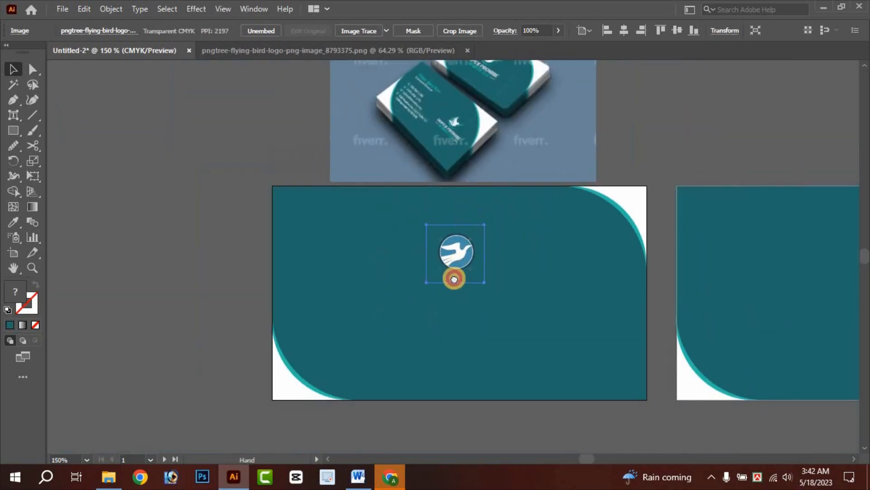
pyautogui.moveTo(448, 325); pyautogui.dragTo(476, 352)
pyautogui.click(438, 302)
pyautogui.moveTo(439, 298); pyautogui.dragTo(433, 292)
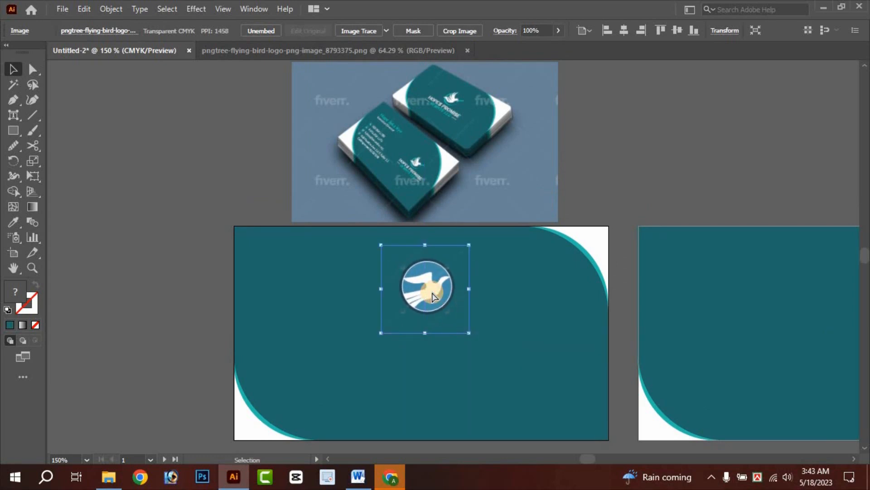
pyautogui.click(447, 332)
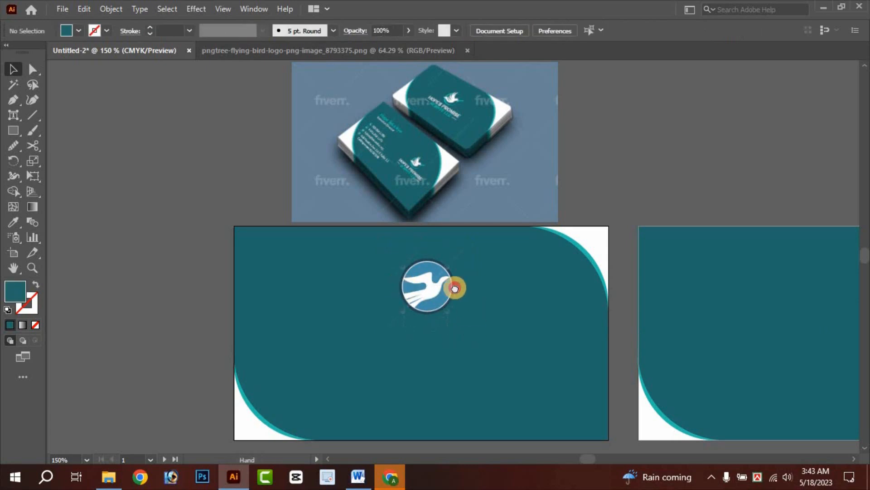
pyautogui.moveTo(455, 288); pyautogui.dragTo(436, 261)
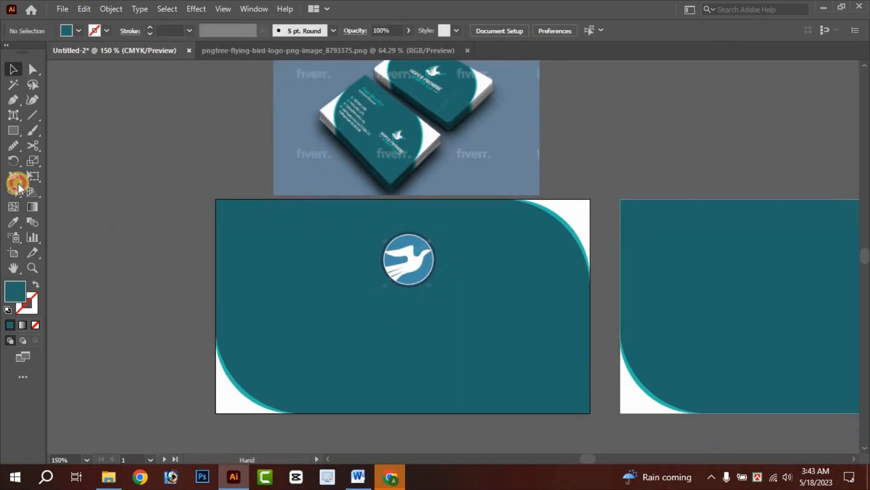
# - Add a text line reading HOPES PROMIS below the bird logo on the card
pyautogui.click(16, 117)
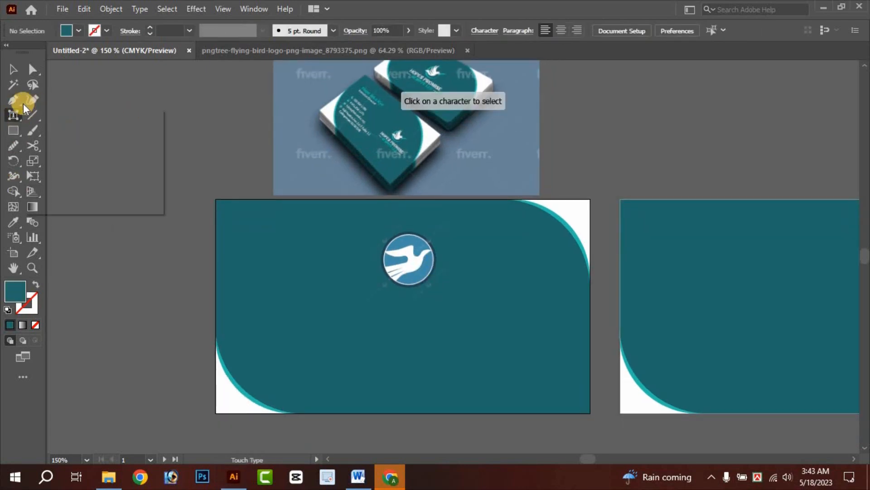
pyautogui.click(58, 115)
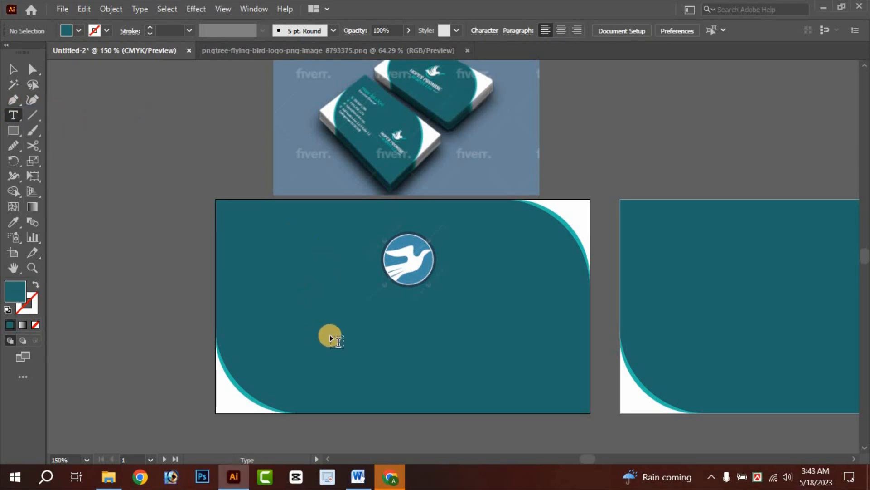
pyautogui.click(325, 325)
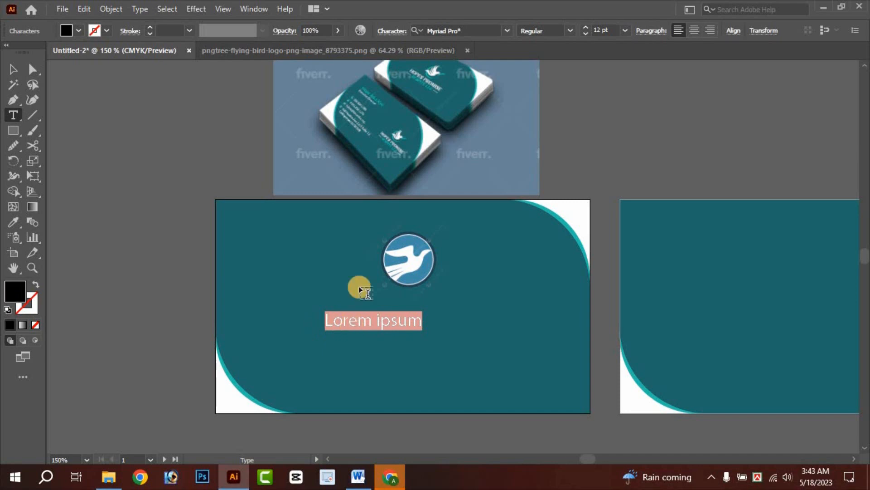
pyautogui.scroll(1, 436, 101)
pyautogui.scroll(4, 433, 91)
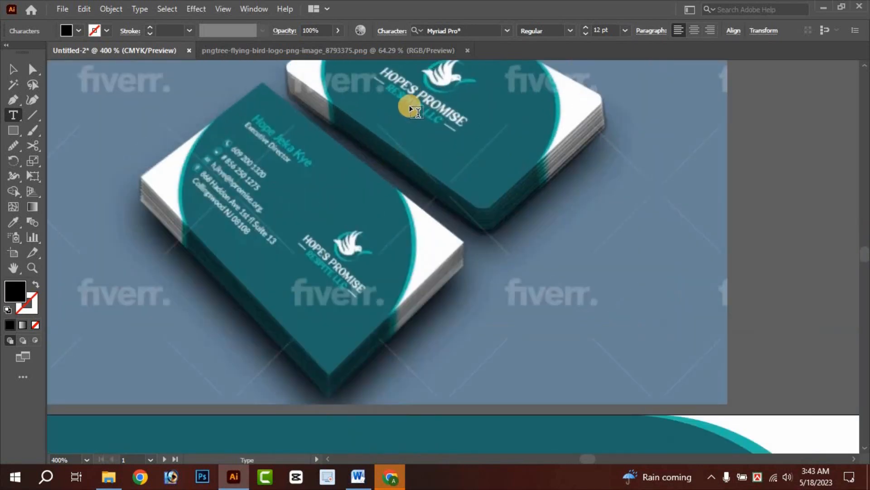
pyautogui.scroll(1, 410, 109)
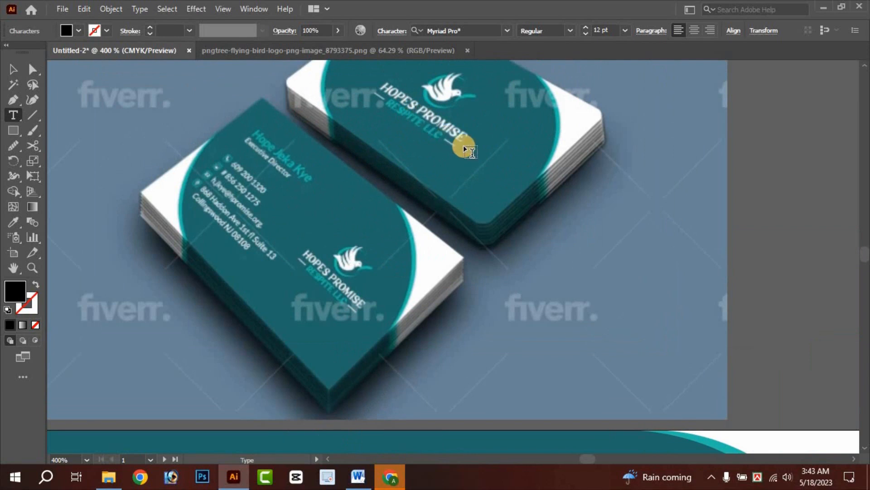
pyautogui.press('space')
pyautogui.scroll(-3, 427, 258)
pyautogui.scroll(-2, 381, 377)
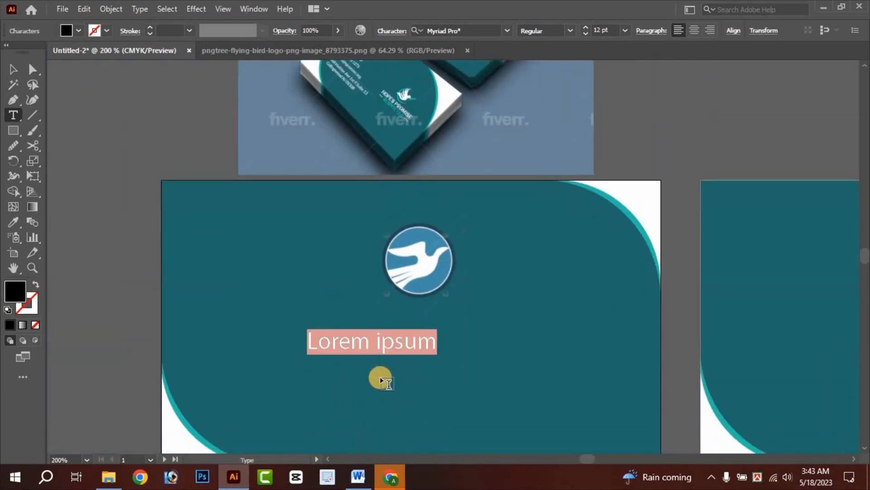
pyautogui.write('H')
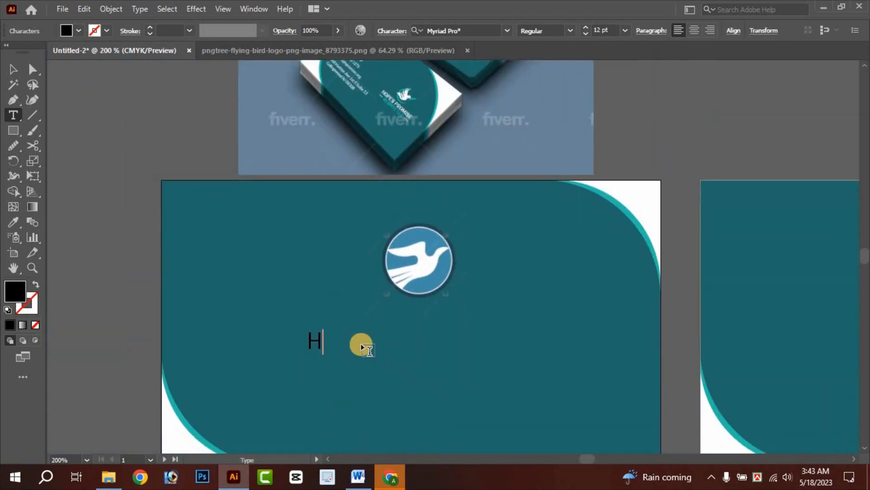
pyautogui.press('BackSpace')
pyautogui.write('HOPES PROMIS')
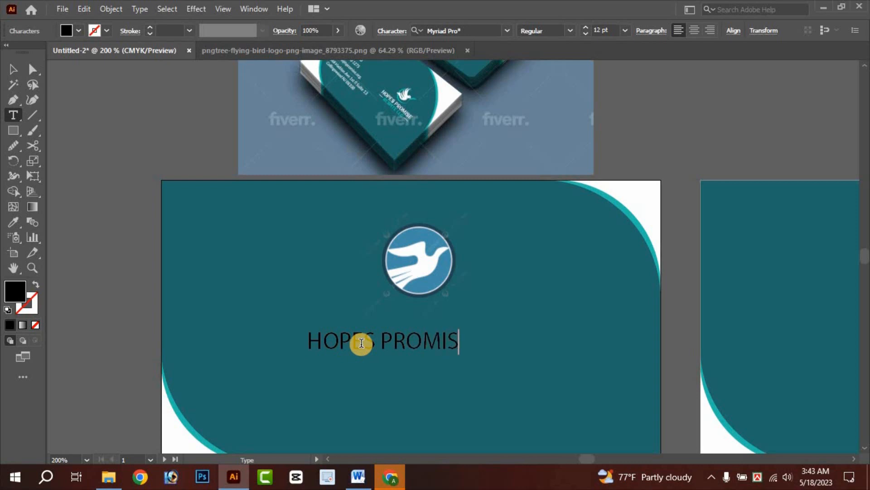
# - Enlarge HOPES PROMIS to about 20 pt, position it under the logo and fill it white
pyautogui.click(13, 69)
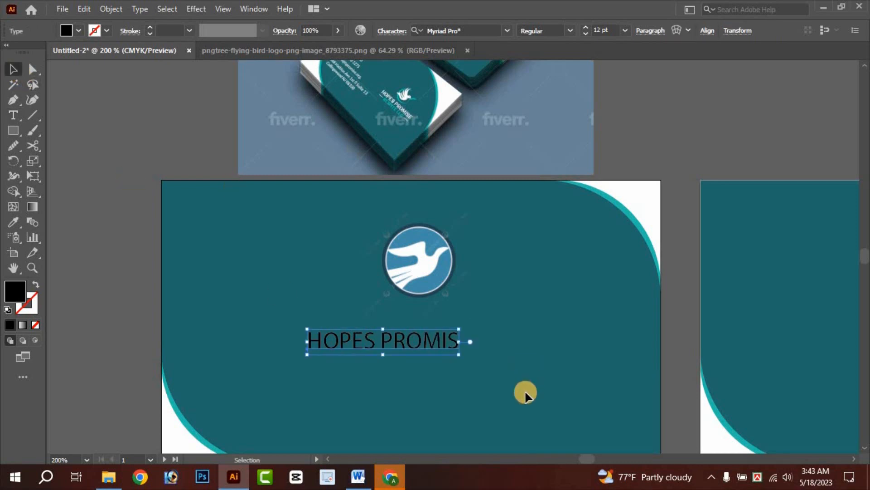
pyautogui.moveTo(460, 354); pyautogui.dragTo(564, 373)
pyautogui.scroll(-3, 469, 313)
pyautogui.moveTo(461, 299); pyautogui.dragTo(433, 305)
pyautogui.click(278, 302)
pyautogui.click(121, 254)
pyautogui.scroll(8, 472, 263)
pyautogui.scroll(-3, 167, 96)
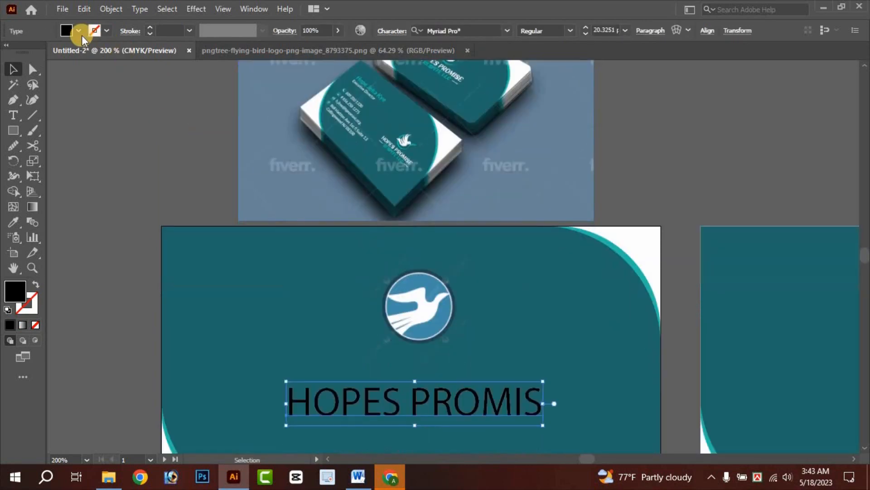
pyautogui.click(78, 31)
pyautogui.click(27, 53)
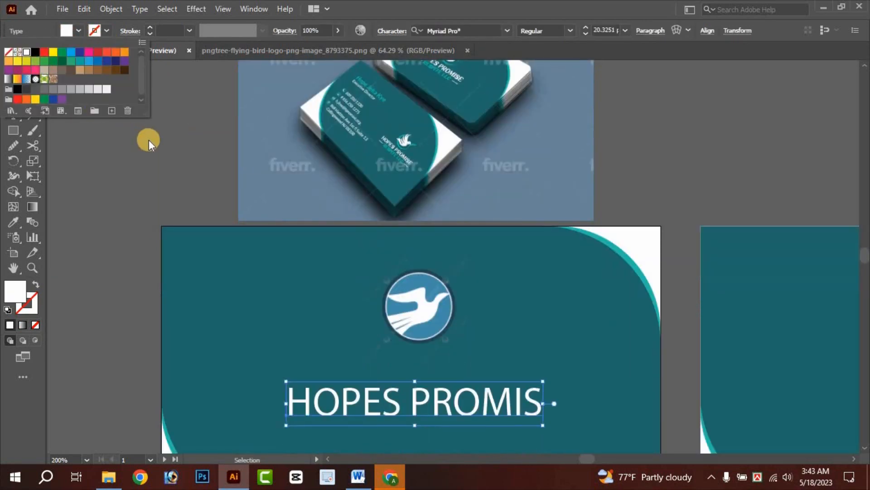
pyautogui.click(170, 153)
pyautogui.scroll(-3, 411, 356)
# - Change the HOPES PROMIS font to Montserrat Bold
pyautogui.scroll(-1, 411, 356)
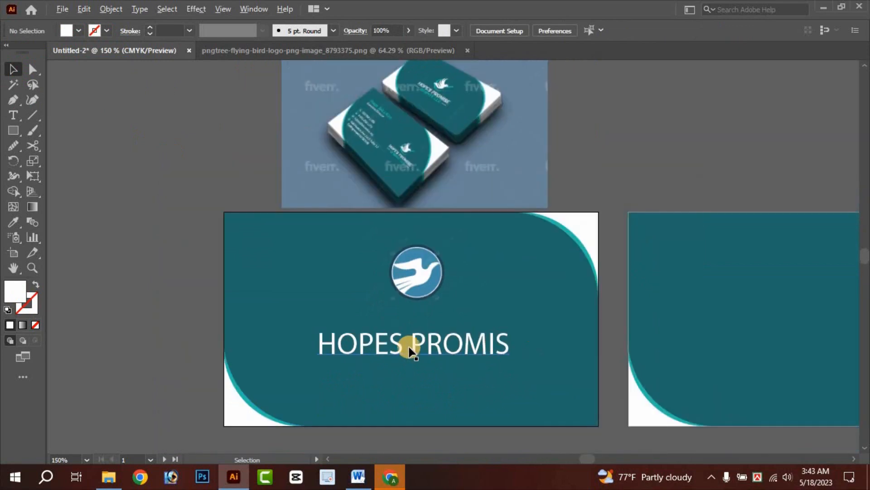
pyautogui.scroll(1, 411, 348)
pyautogui.click(408, 346)
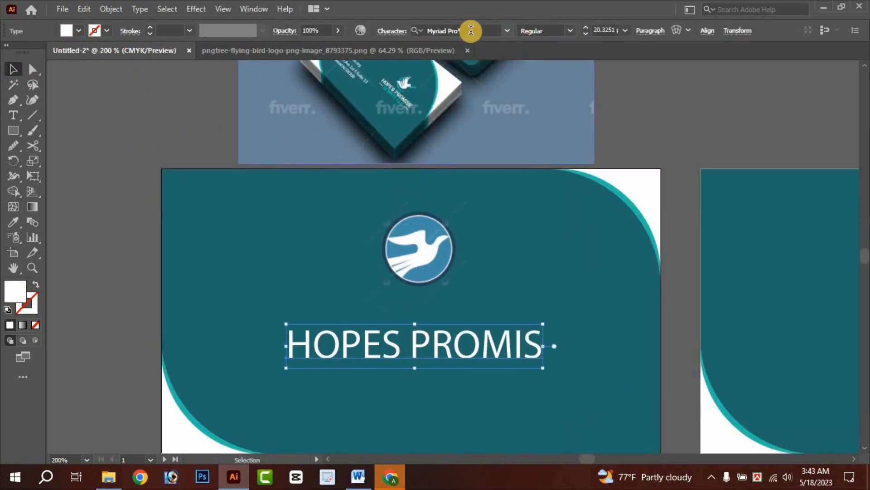
pyautogui.click(505, 31)
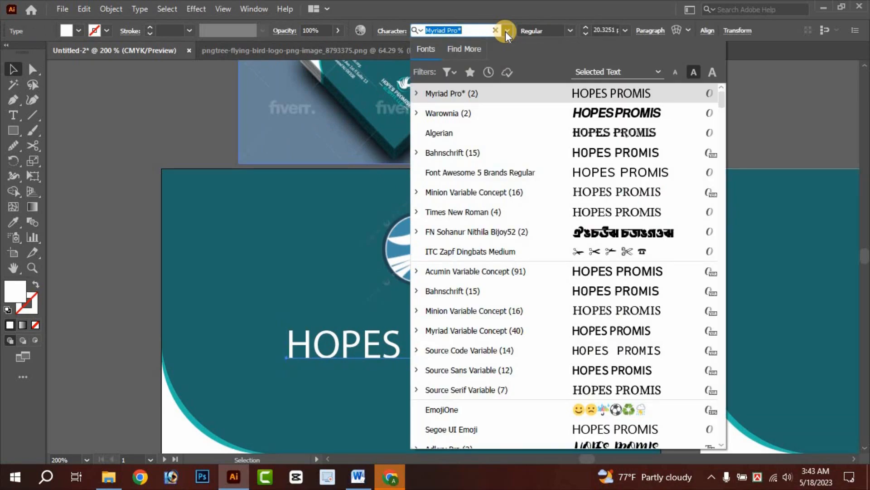
pyautogui.write('MONT')
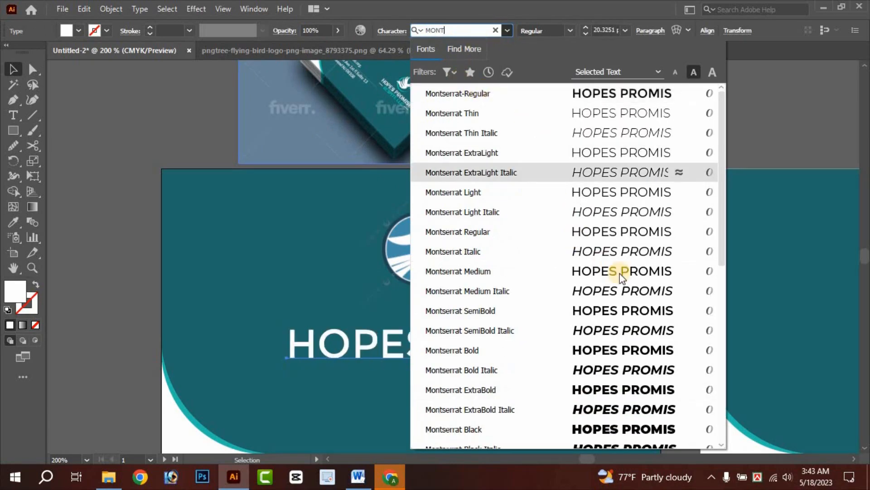
pyautogui.click(601, 355)
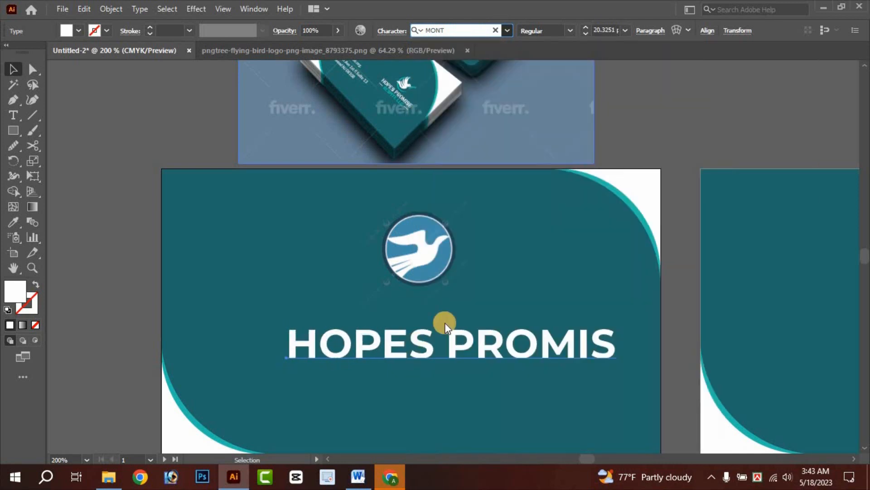
# - Shrink the name to about 16.5 pt, lower it slightly and re-centre the bird logo above
pyautogui.scroll(-3, 499, 290)
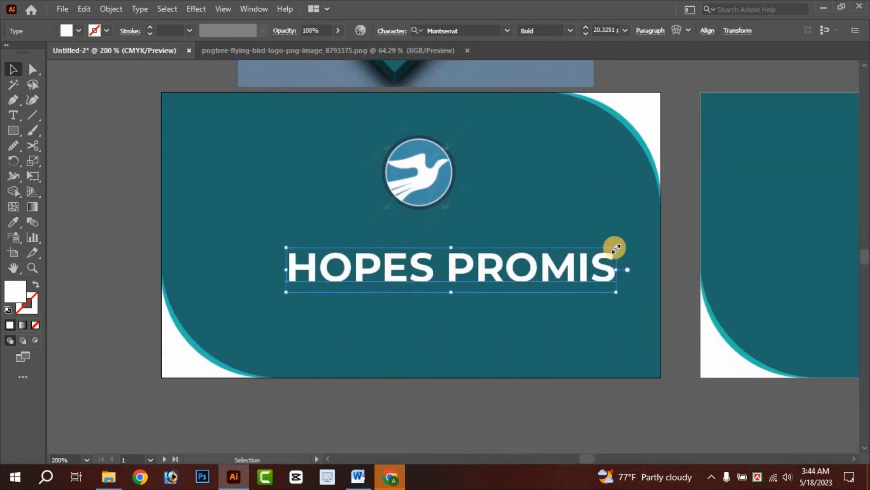
pyautogui.moveTo(615, 248); pyautogui.dragTo(565, 255)
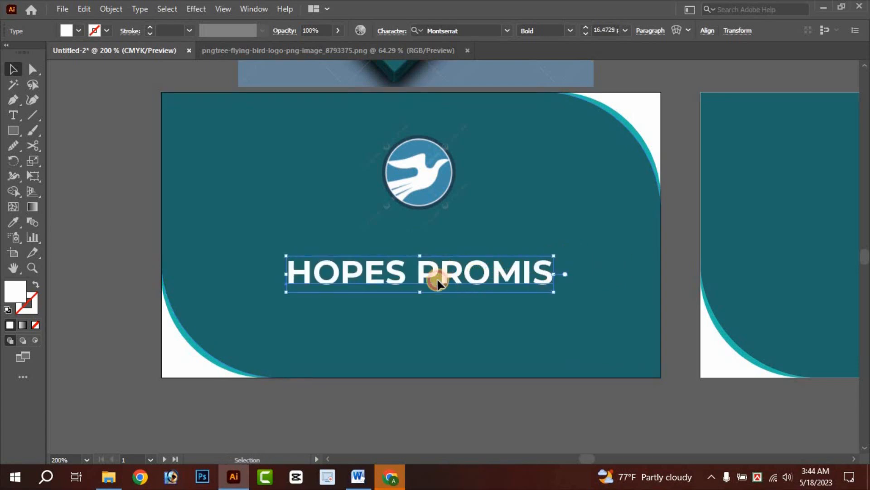
pyautogui.moveTo(438, 284); pyautogui.dragTo(433, 296)
pyautogui.moveTo(417, 170); pyautogui.dragTo(455, 193)
# - Start a tagline text line beneath HOPES PROMIS, typing 'Your A'
pyautogui.click(531, 424)
pyautogui.scroll(5, 468, 175)
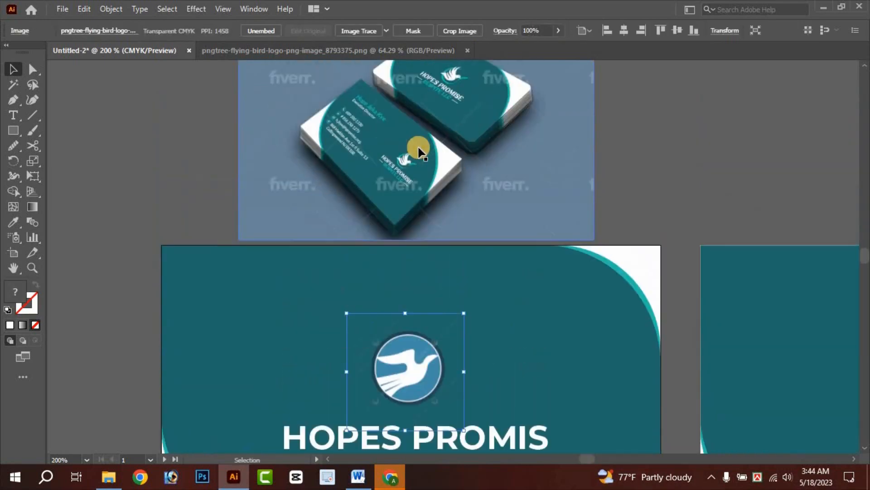
pyautogui.scroll(3, 418, 77)
pyautogui.scroll(1, 466, 140)
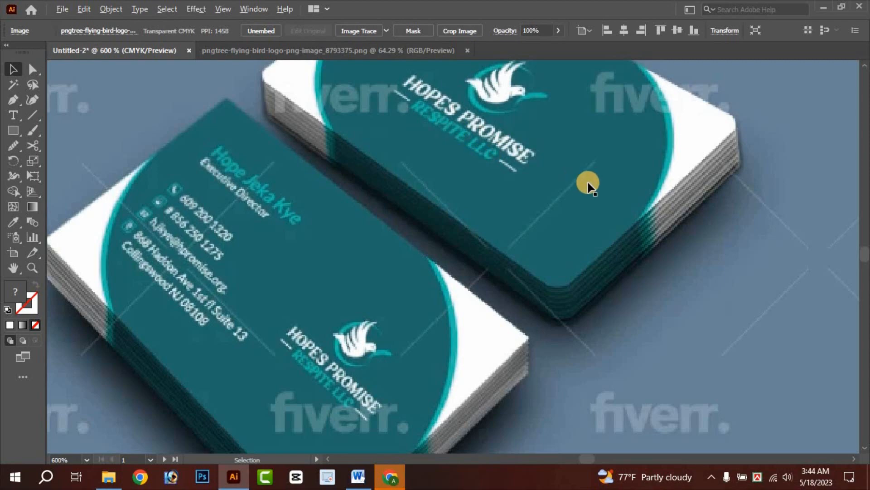
pyautogui.scroll(-2, 558, 186)
pyautogui.scroll(-10, 499, 236)
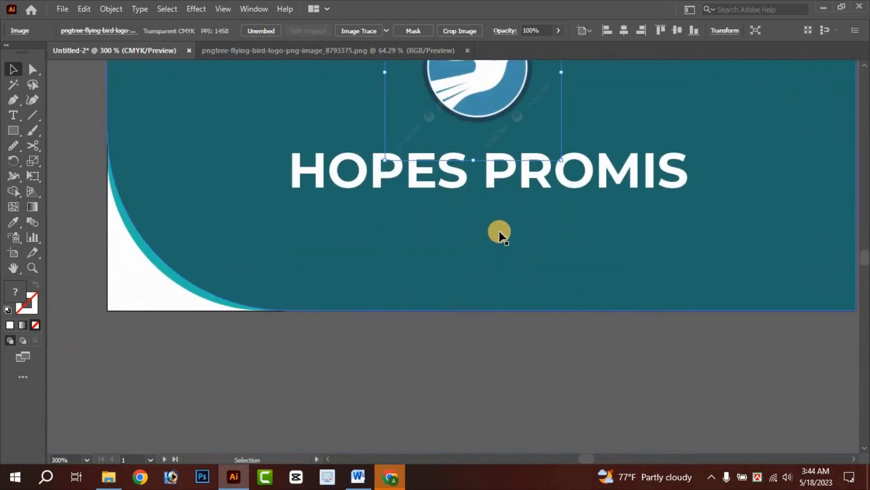
pyautogui.hscroll(3, 499, 235)
pyautogui.click(13, 116)
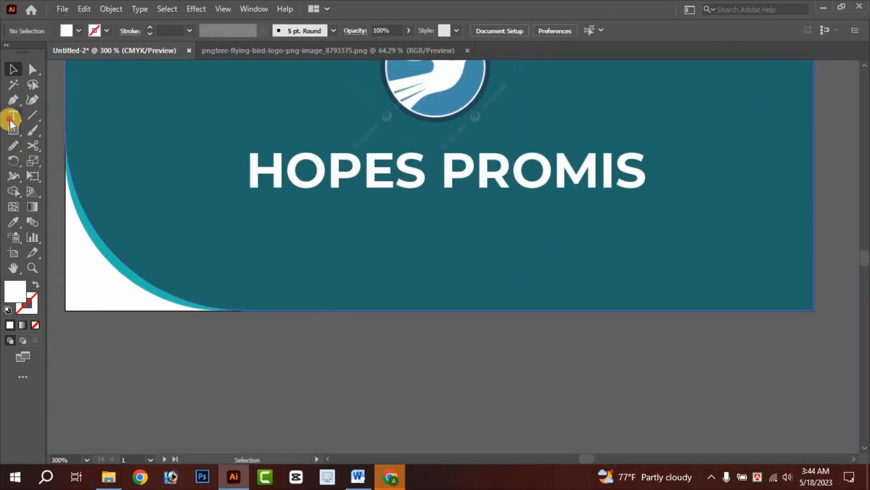
pyautogui.click(341, 226)
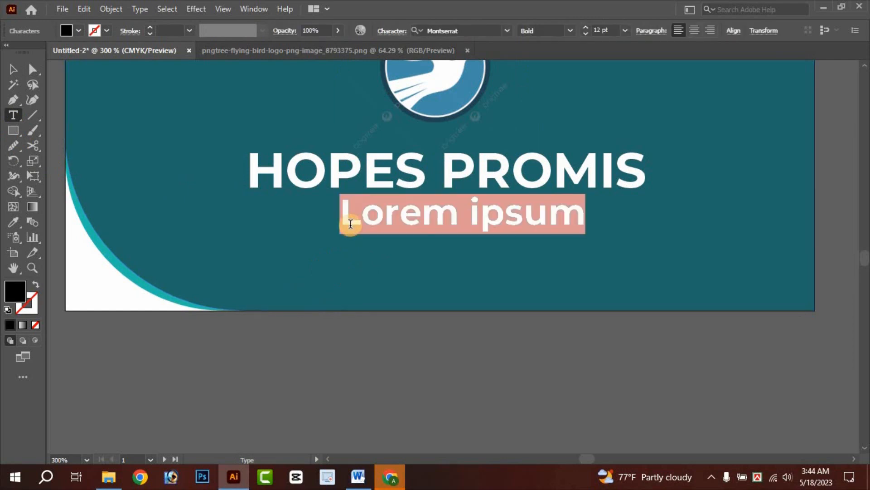
pyautogui.write('YO')
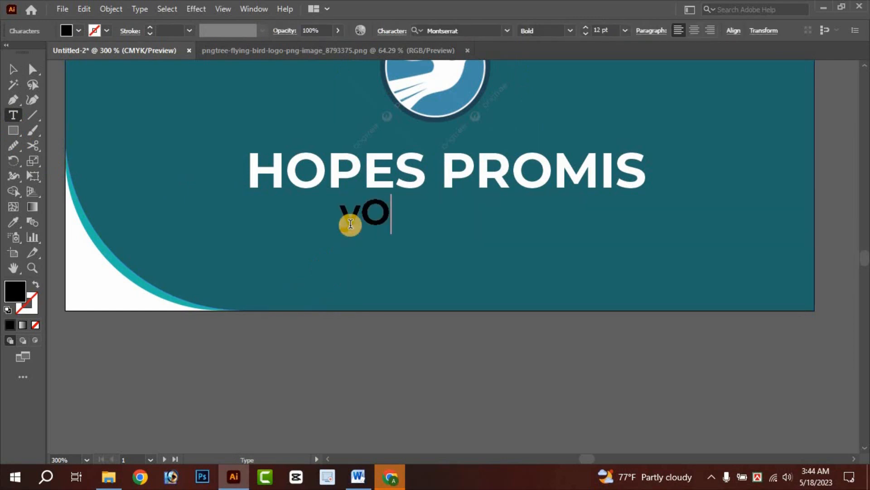
pyautogui.press('BackSpace')
pyautogui.press('BackSpace')
pyautogui.write('You')
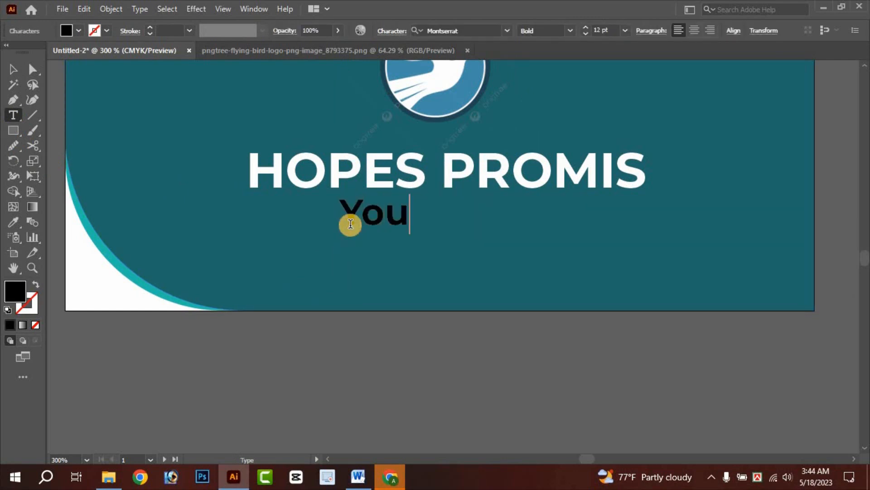
pyautogui.write('r A')
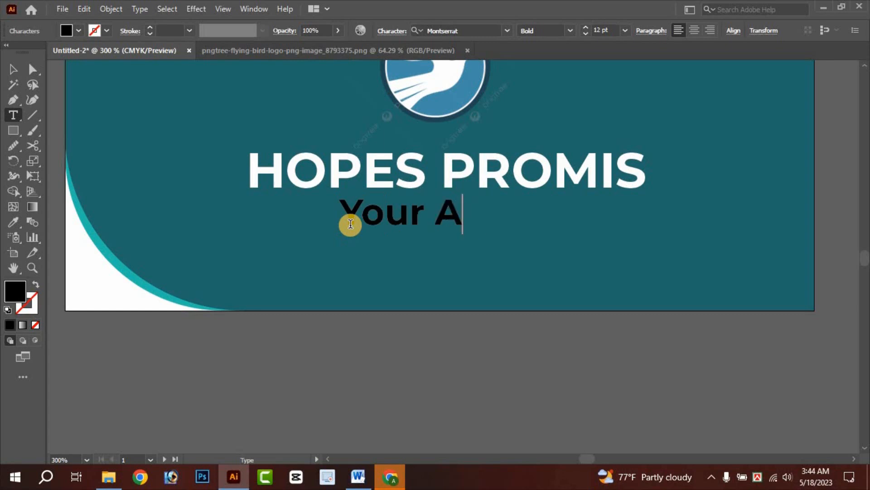
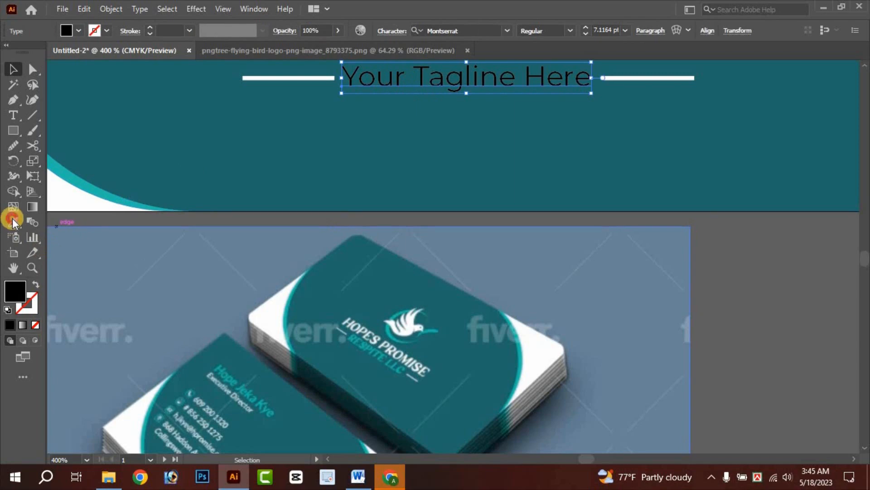
# - Scroll up to view the 'Your Tagline Here' line between its white rules
pyautogui.scroll(4, 410, 379)
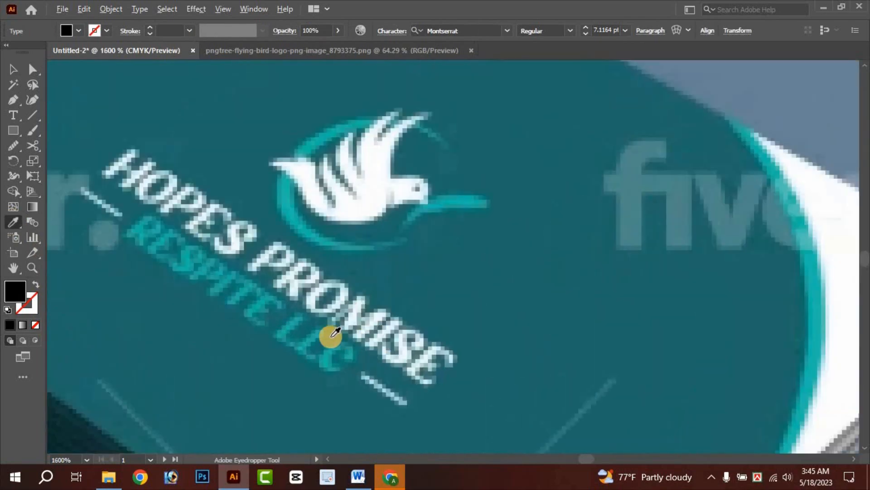
# - Colour the tagline with the bird logo's teal
pyautogui.click(287, 190)
pyautogui.scroll(-10, 286, 189)
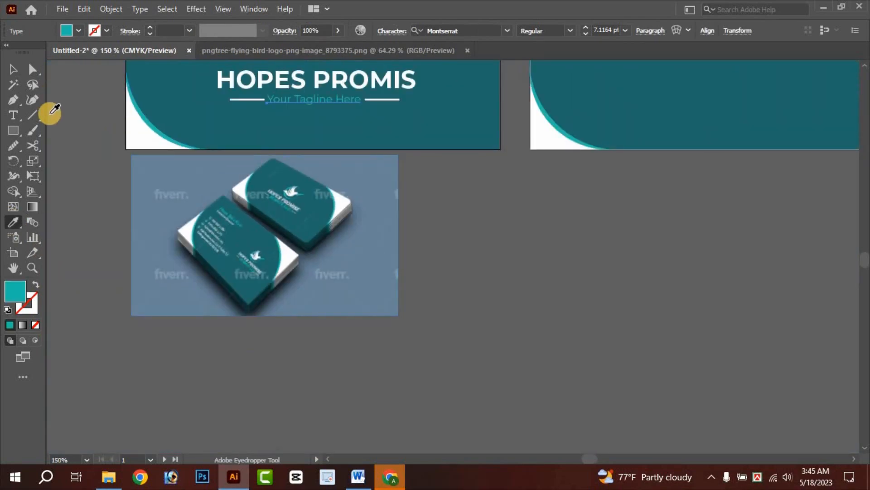
pyautogui.click(12, 69)
pyautogui.click(525, 259)
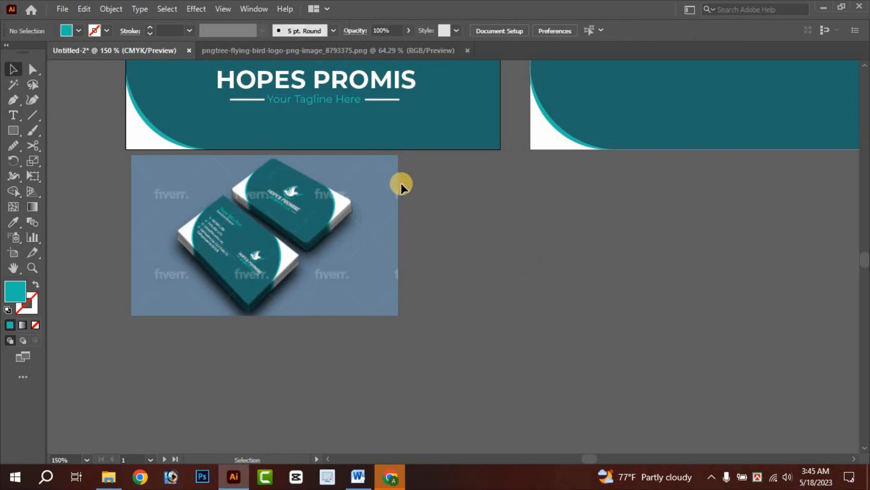
# - Thin both white rules beside the tagline to a 0.5 pt stroke
pyautogui.scroll(4, 338, 136)
pyautogui.scroll(-6, 170, 383)
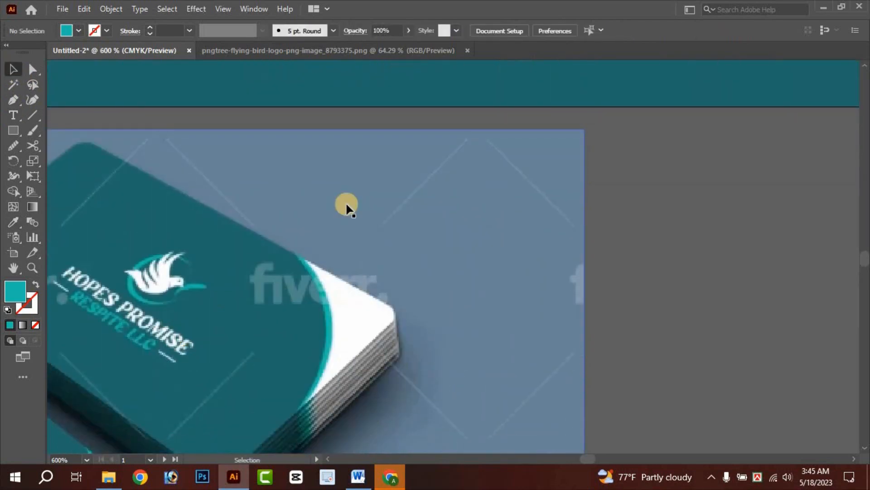
pyautogui.scroll(5, 429, 157)
pyautogui.scroll(5, 436, 190)
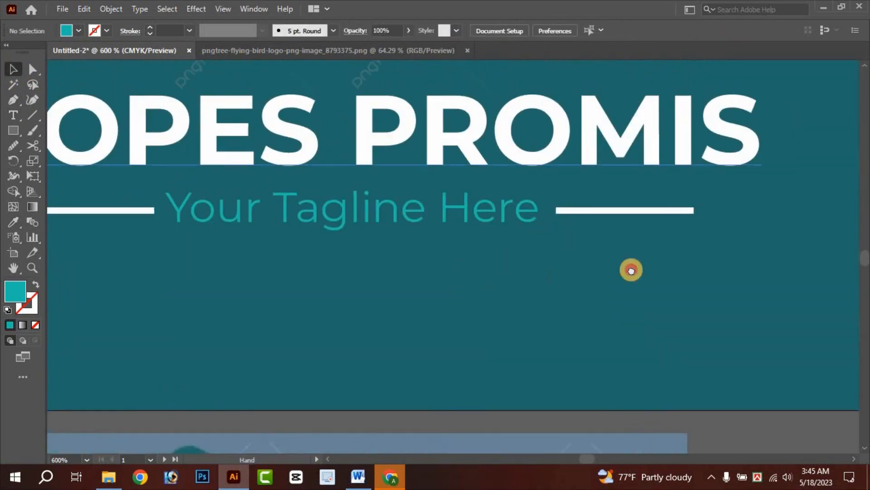
pyautogui.hscroll(-3, 738, 210)
pyautogui.click(737, 210)
pyautogui.keyDown('shift'); pyautogui.click(285, 209); pyautogui.keyUp('shift')
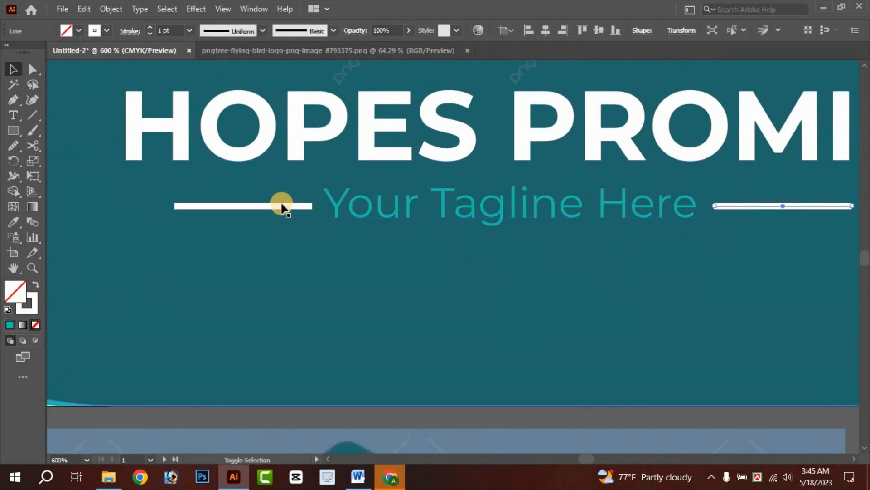
pyautogui.click(189, 30)
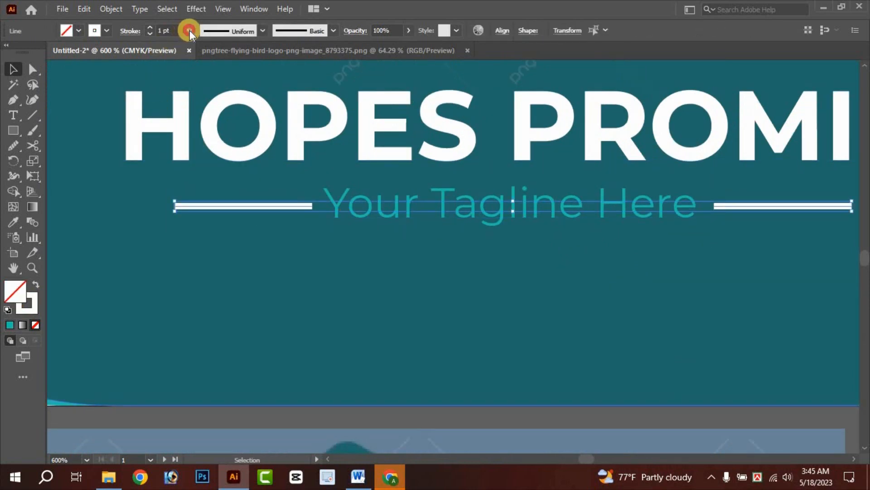
pyautogui.click(203, 59)
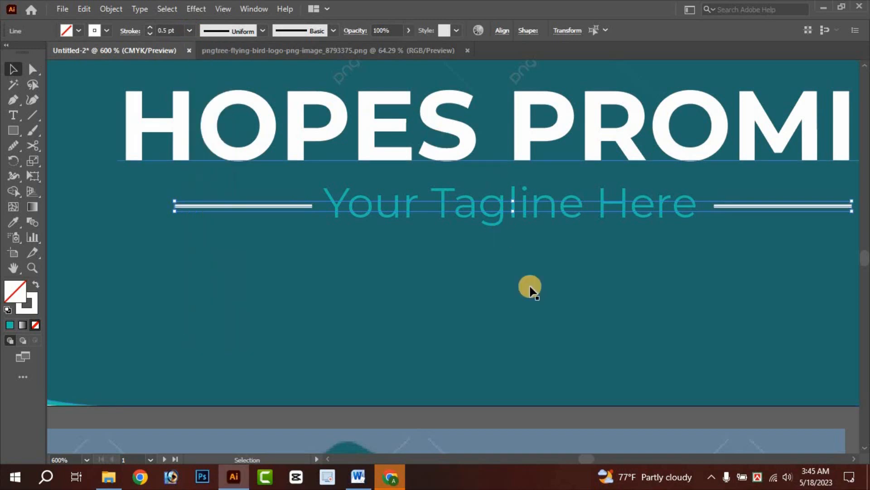
pyautogui.click(499, 420)
pyautogui.scroll(-5, 507, 403)
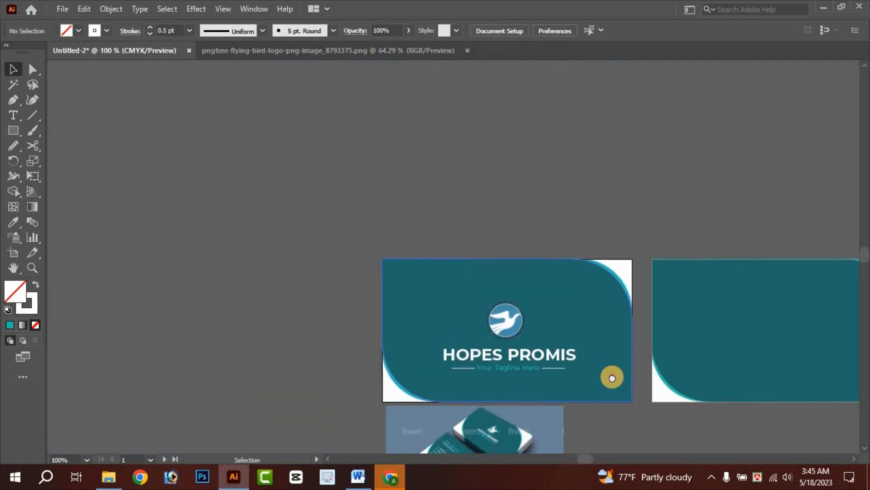
# - Move the mockup image right of the blank back card and enlarge it
pyautogui.moveTo(612, 376); pyautogui.dragTo(373, 242)
pyautogui.moveTo(312, 338); pyautogui.dragTo(833, 182)
pyautogui.scroll(1, 801, 223)
pyautogui.moveTo(719, 238); pyautogui.dragTo(585, 311)
pyautogui.moveTo(681, 245); pyautogui.dragTo(694, 234)
pyautogui.moveTo(680, 241); pyautogui.dragTo(557, 310)
pyautogui.scroll(1, 471, 283)
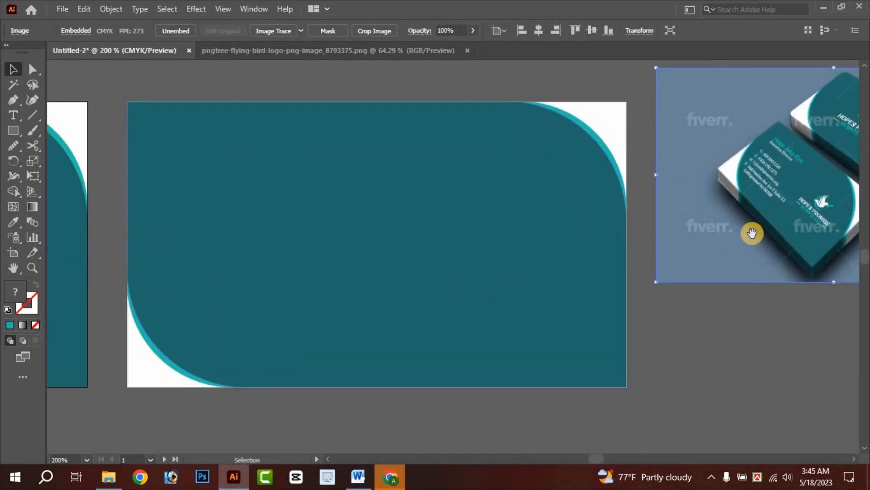
pyautogui.moveTo(752, 233); pyautogui.dragTo(745, 229)
pyautogui.moveTo(350, 207); pyautogui.dragTo(376, 204)
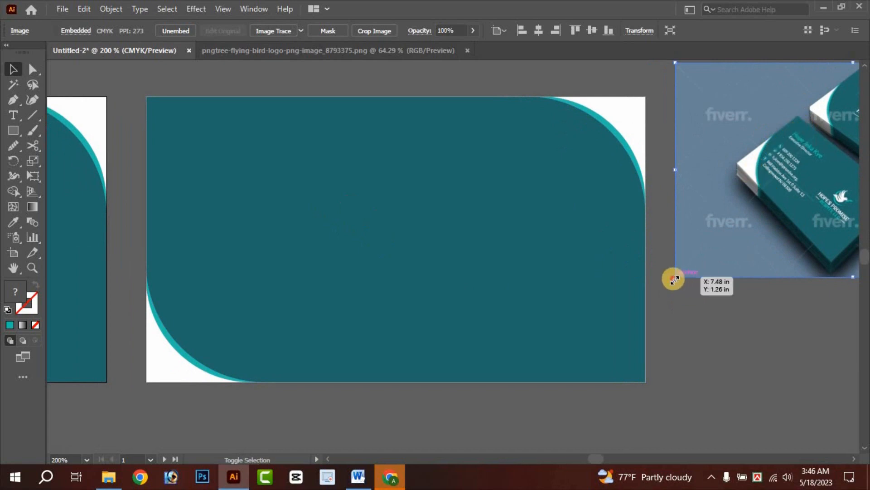
pyautogui.moveTo(675, 279); pyautogui.dragTo(665, 300)
pyautogui.moveTo(715, 246); pyautogui.dragTo(773, 265)
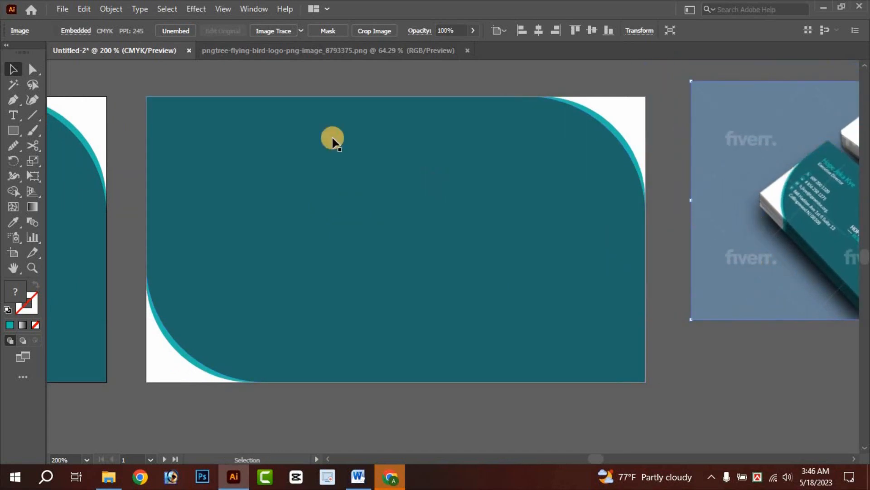
pyautogui.click(216, 81)
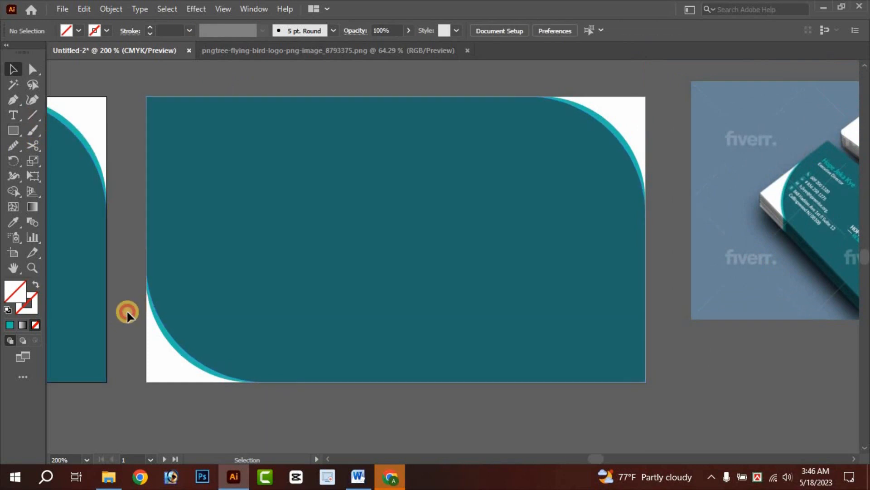
# - Show rulers and drag a vertical guide near the back card's left edge
pyautogui.hotkey('ctrl', 'r')
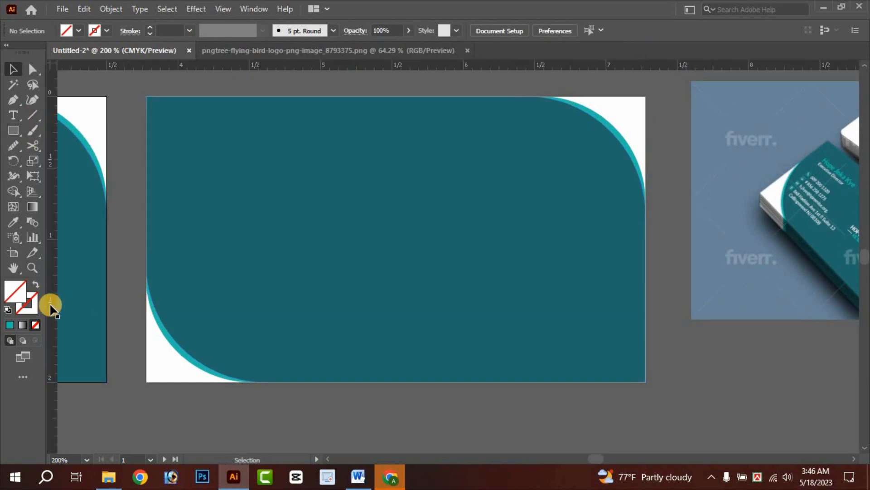
pyautogui.moveTo(52, 319); pyautogui.dragTo(94, 319)
pyautogui.moveTo(158, 319); pyautogui.dragTo(179, 320)
pyautogui.moveTo(224, 281); pyautogui.dragTo(208, 302)
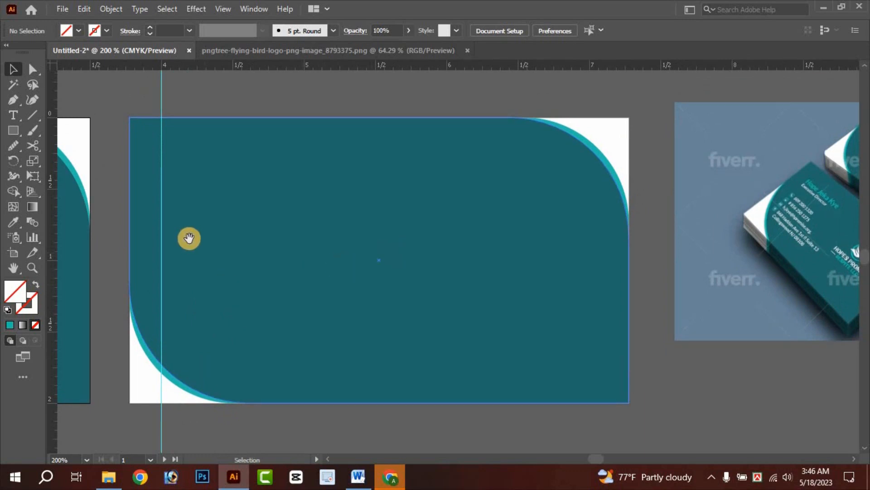
pyautogui.moveTo(189, 237); pyautogui.dragTo(365, 231)
pyautogui.scroll(-1, 227, 232)
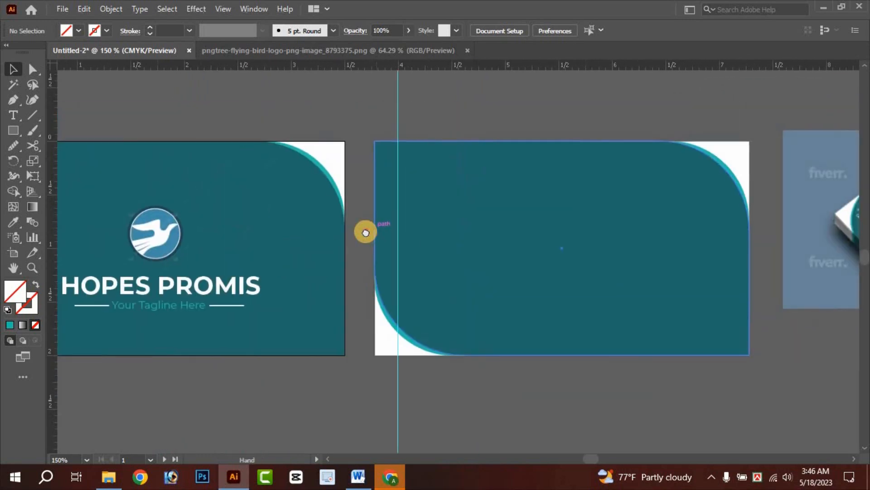
pyautogui.moveTo(575, 251); pyautogui.dragTo(369, 258)
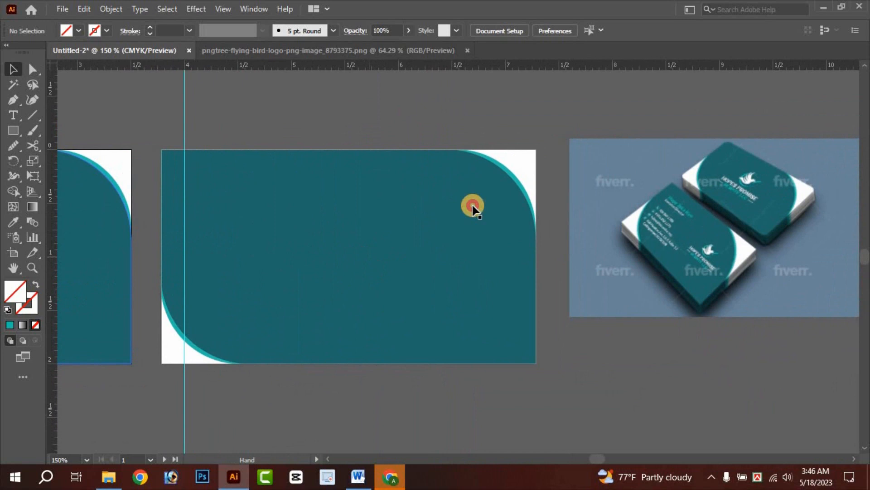
# - Type the cardholder's name at the back card's top-left, make it Bold and scale it down
pyautogui.click(13, 111)
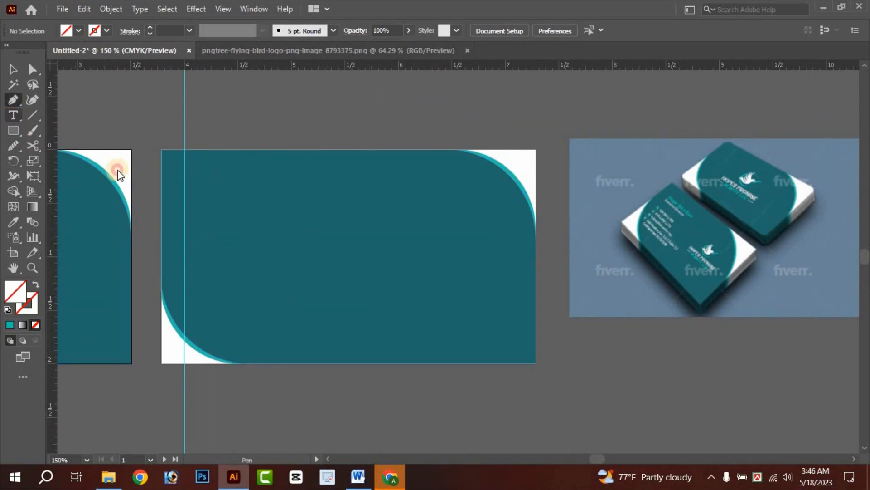
pyautogui.click(187, 176)
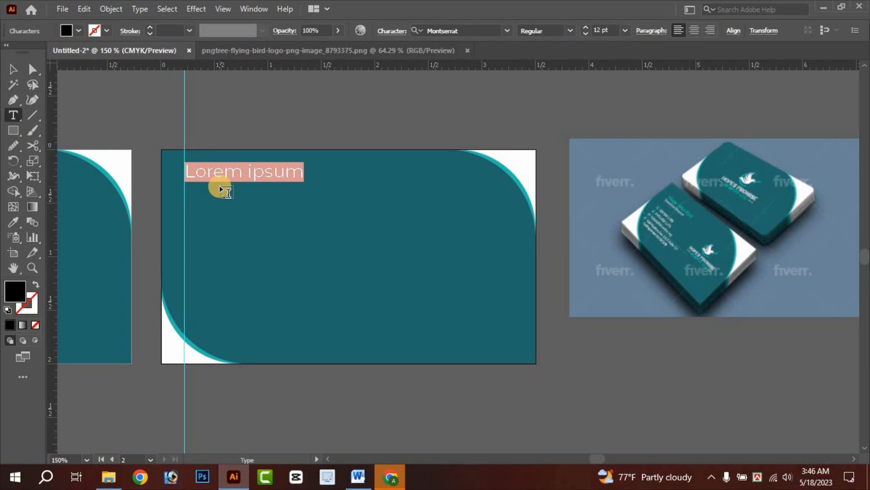
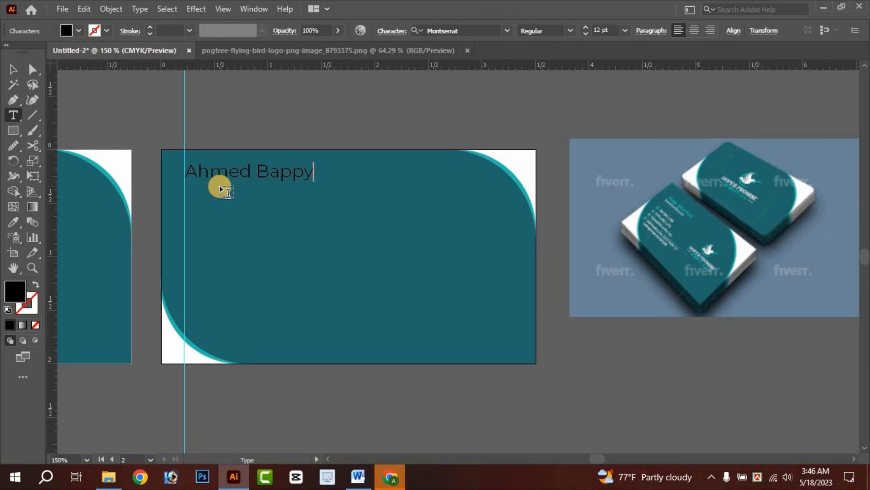
pyautogui.click(12, 72)
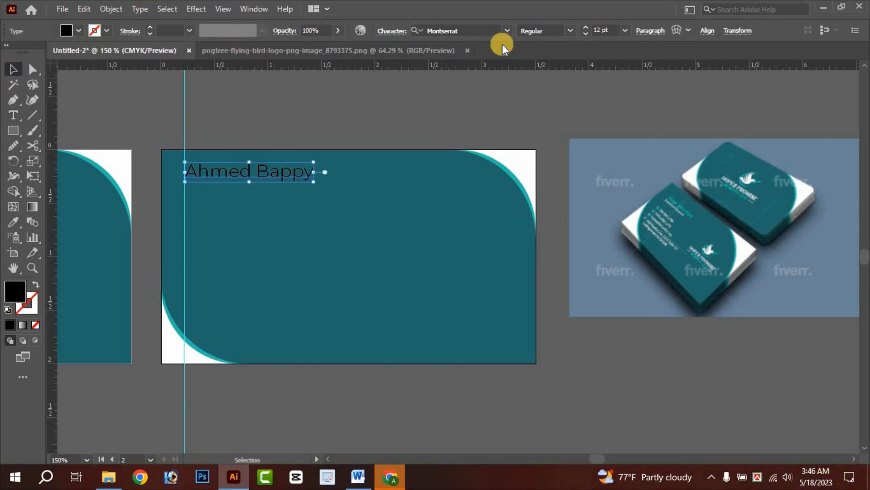
pyautogui.click(571, 31)
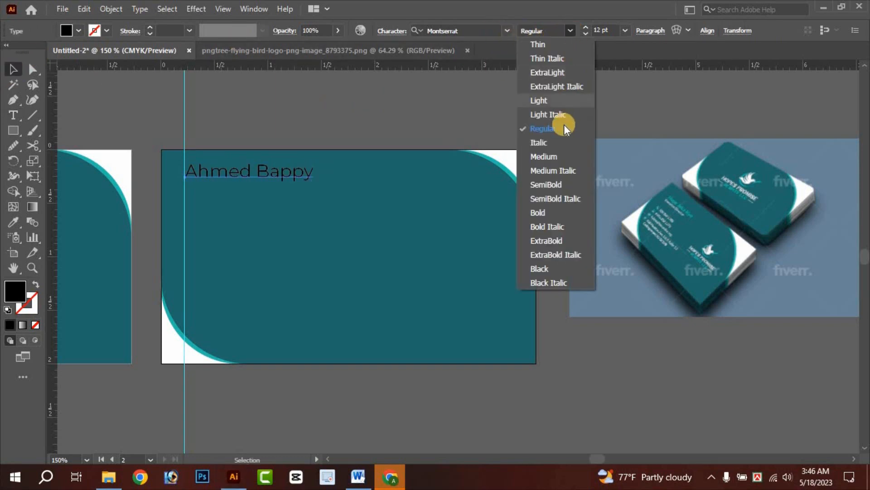
pyautogui.click(550, 212)
pyautogui.moveTo(320, 181); pyautogui.dragTo(279, 180)
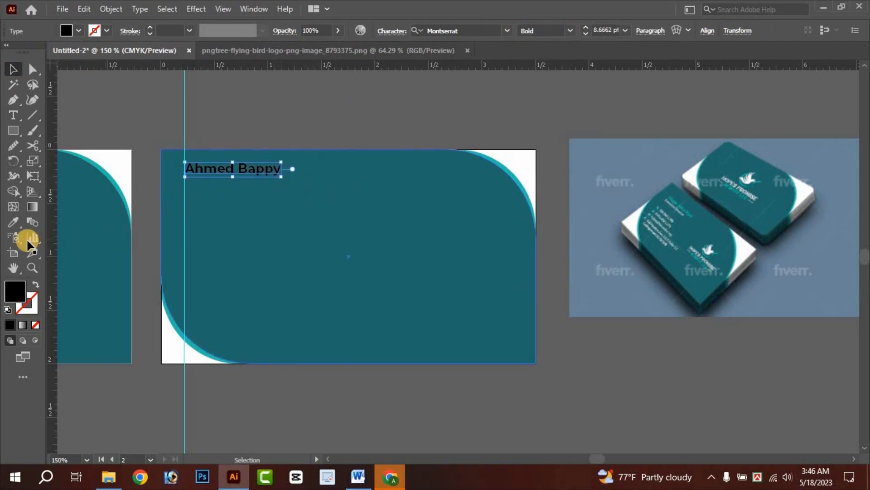
# - Colour the name with the teal sampled from the mockup's logo ring
pyautogui.click(12, 220)
pyautogui.moveTo(443, 340); pyautogui.dragTo(653, 277)
pyautogui.moveTo(695, 249); pyautogui.dragTo(410, 315)
pyautogui.moveTo(610, 264); pyautogui.dragTo(522, 265)
pyautogui.scroll(5, 596, 204)
pyautogui.scroll(2, 531, 131)
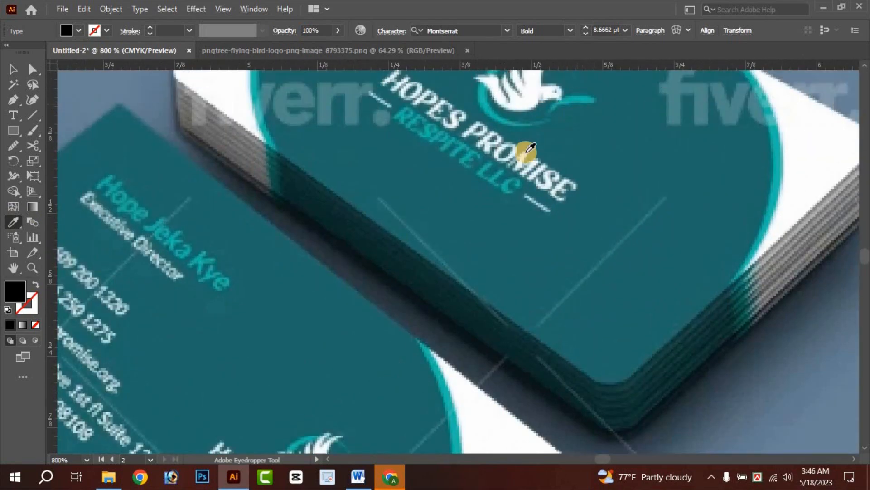
pyautogui.click(484, 139)
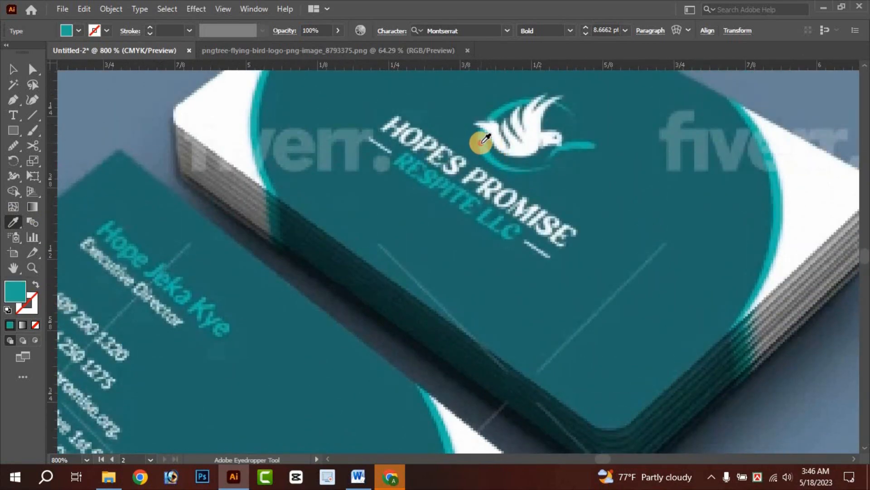
pyautogui.click(483, 149)
pyautogui.scroll(-6, 484, 151)
pyautogui.moveTo(483, 251); pyautogui.dragTo(620, 273)
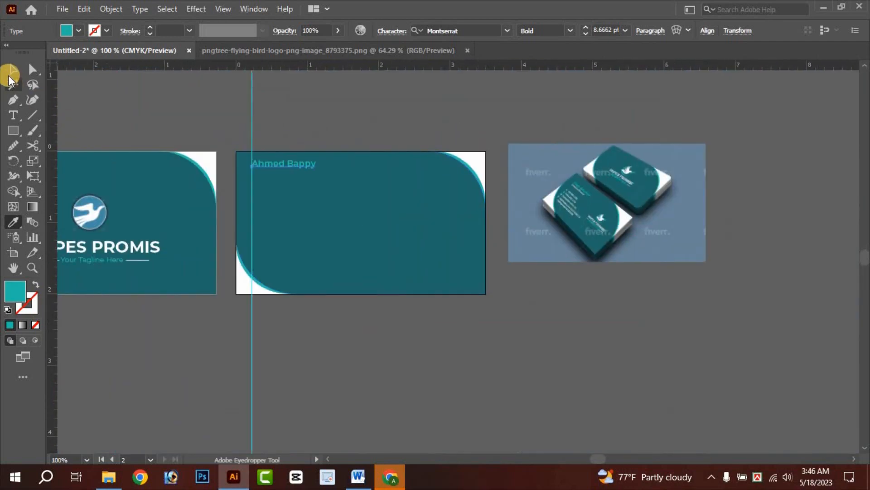
# - Enlarge the name text slightly on the back card
pyautogui.click(12, 71)
pyautogui.click(353, 130)
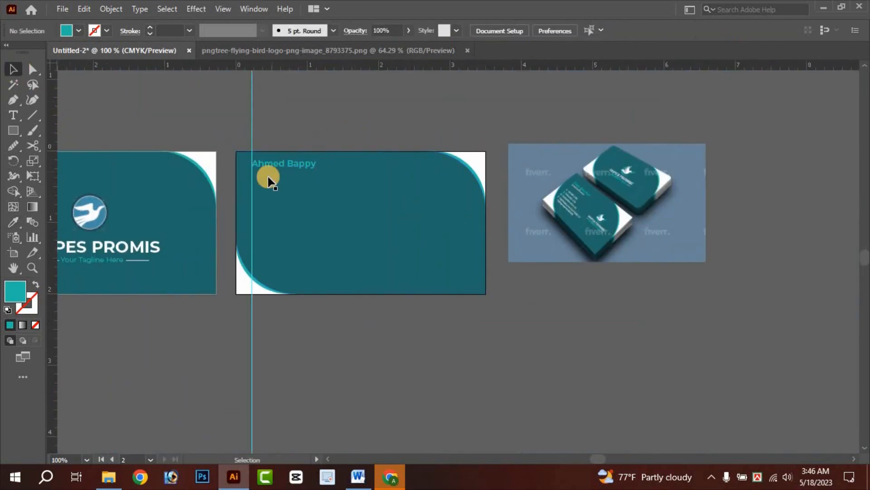
pyautogui.scroll(2, 268, 177)
pyautogui.moveTo(432, 167); pyautogui.dragTo(383, 155)
pyautogui.click(346, 138)
pyautogui.click(214, 129)
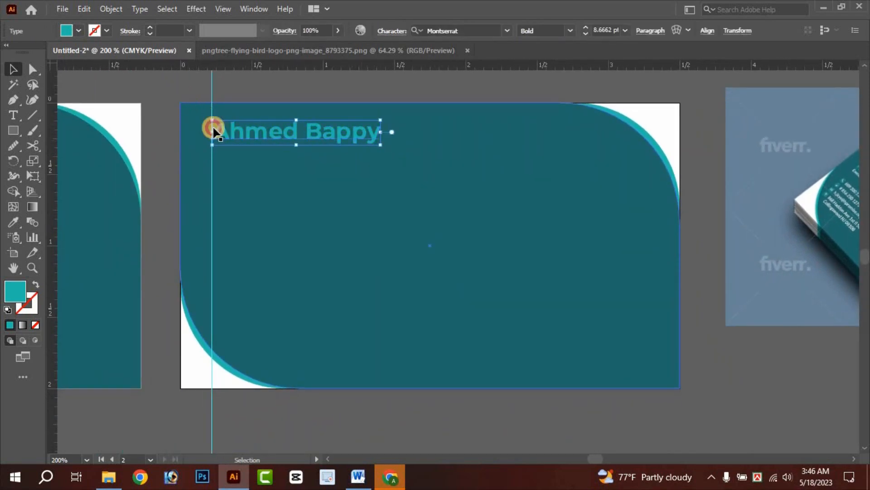
pyautogui.moveTo(276, 168); pyautogui.dragTo(279, 180)
# - Type 'CEO & Founder' on a new line below the name
pyautogui.click(13, 115)
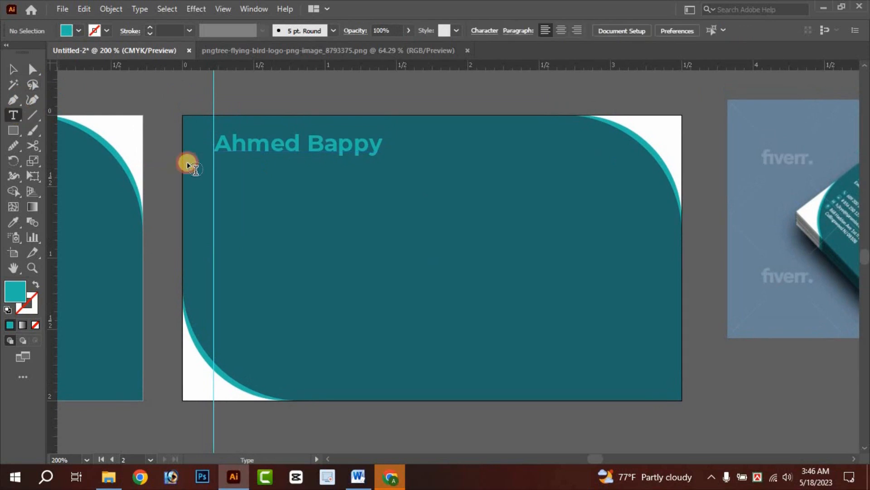
pyautogui.click(215, 178)
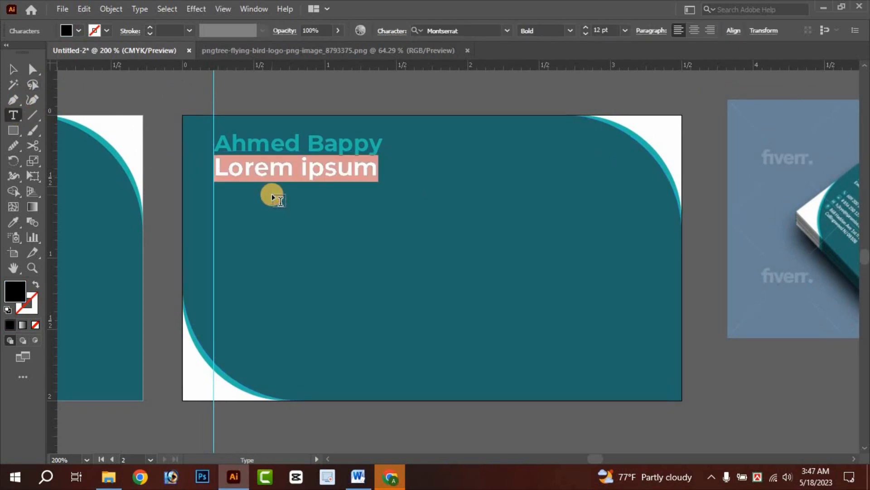
pyautogui.write('C')
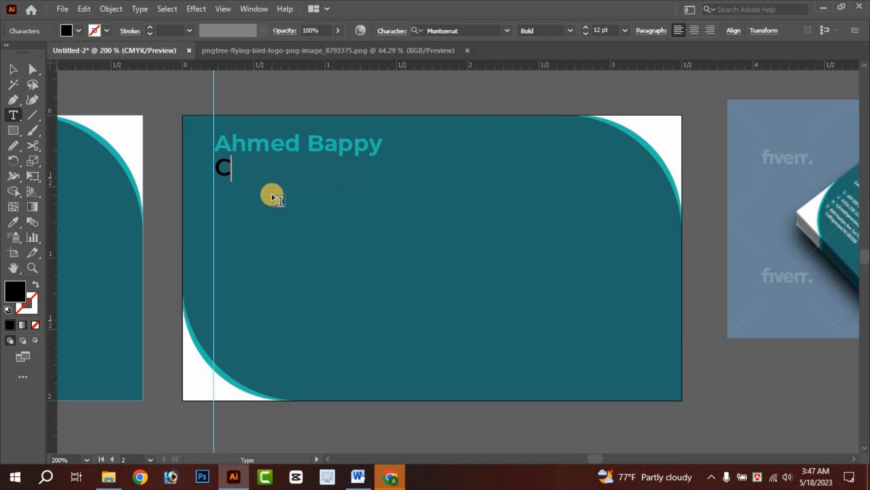
pyautogui.write('er')
pyautogui.press('BackSpace')
pyautogui.press('BackSpace')
pyautogui.press('BackSpace')
pyautogui.write('CEO & ')
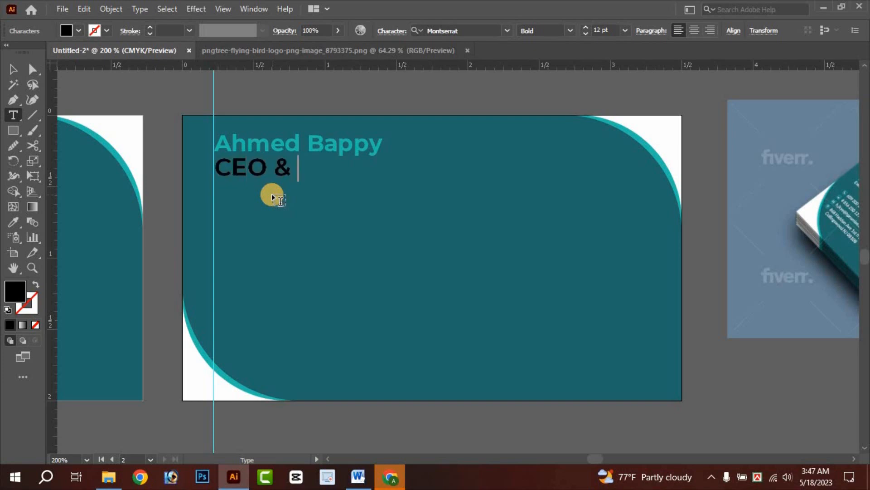
pyautogui.write('Founder')
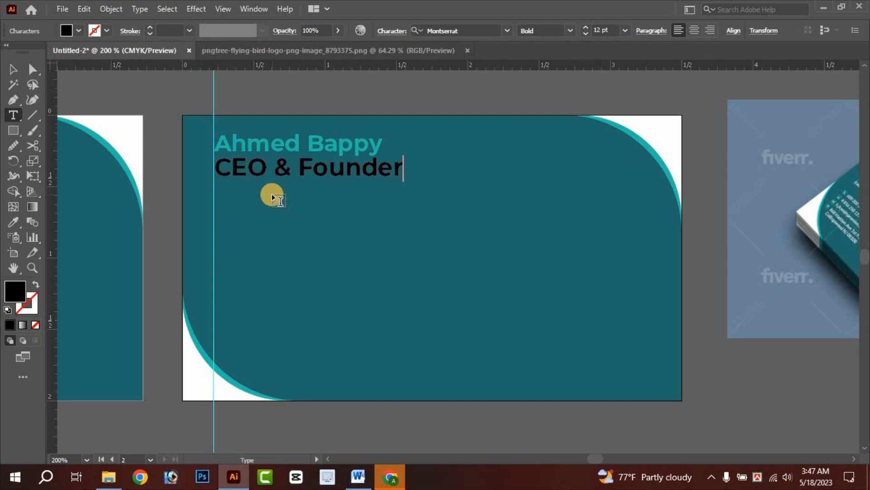
pyautogui.click(13, 72)
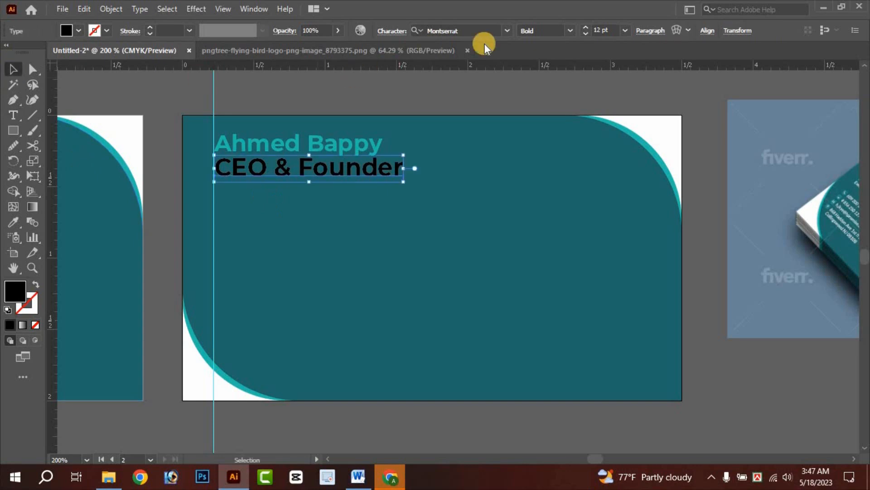
# - Set 'CEO & Founder' to Montserrat Regular, about 8.27 pt, filled white
pyautogui.click(569, 36)
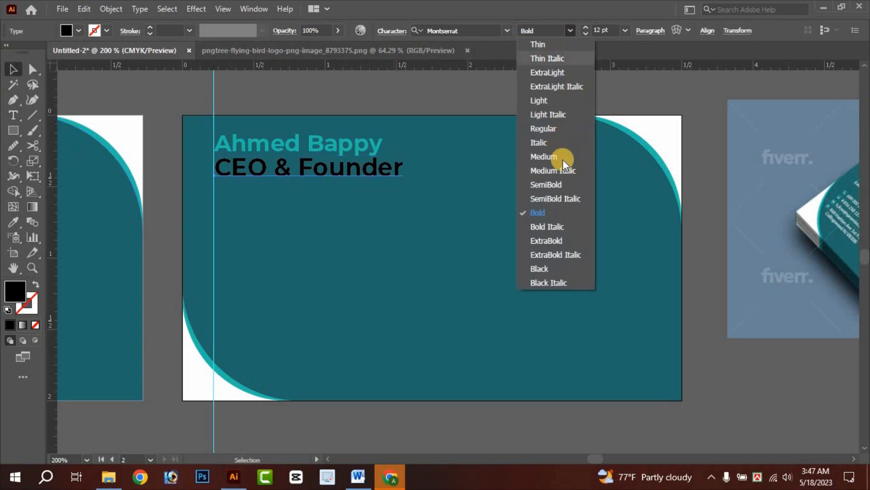
pyautogui.click(398, 164)
pyautogui.moveTo(399, 175); pyautogui.dragTo(302, 172)
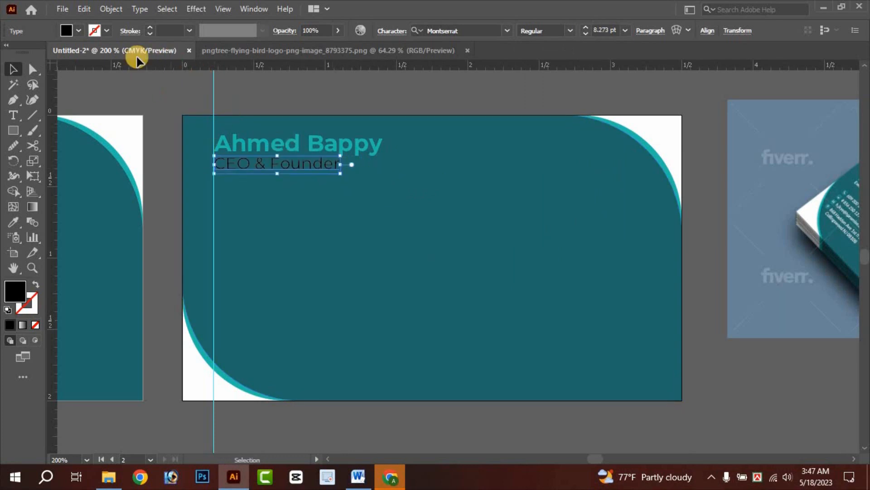
pyautogui.moveTo(633, 203); pyautogui.dragTo(499, 203)
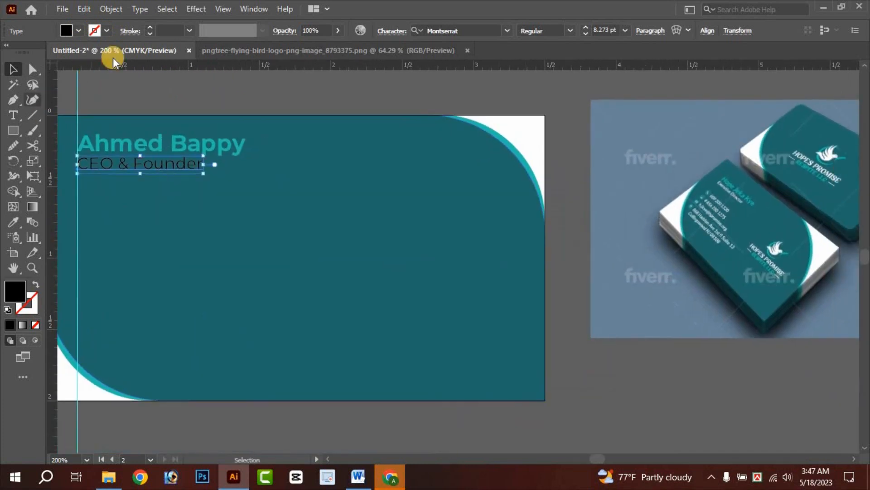
pyautogui.click(78, 33)
pyautogui.click(27, 52)
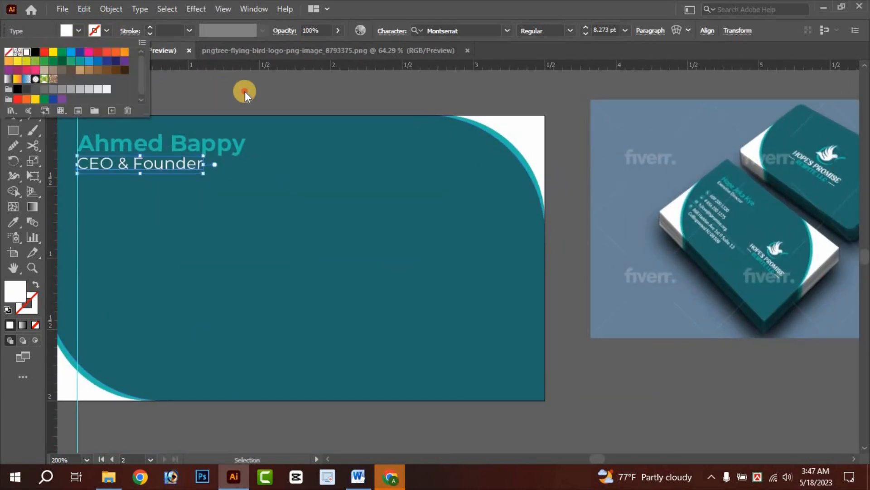
pyautogui.click(245, 91)
pyautogui.moveTo(286, 181); pyautogui.dragTo(358, 205)
# - Select the name and 'CEO & Founder' lines together and scale both down
pyautogui.click(200, 171)
pyautogui.keyDown('shift'); pyautogui.click(202, 191); pyautogui.keyUp('shift')
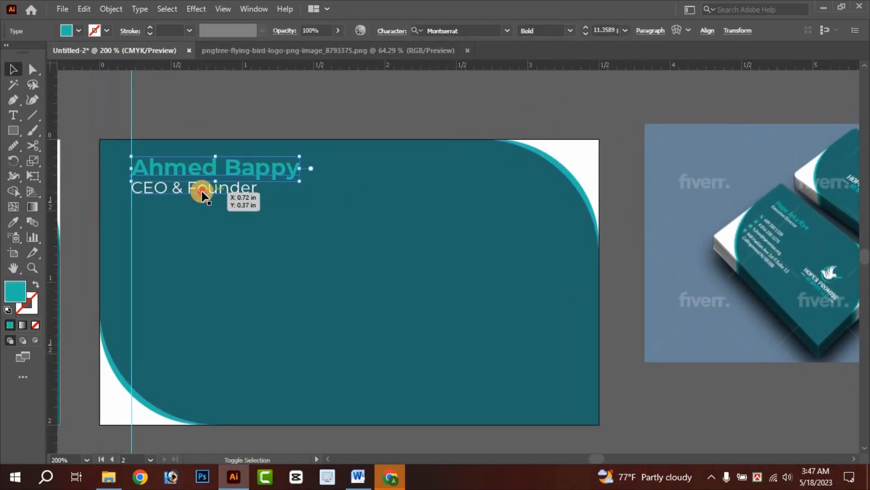
pyautogui.moveTo(299, 156); pyautogui.dragTo(264, 162)
pyautogui.click(249, 94)
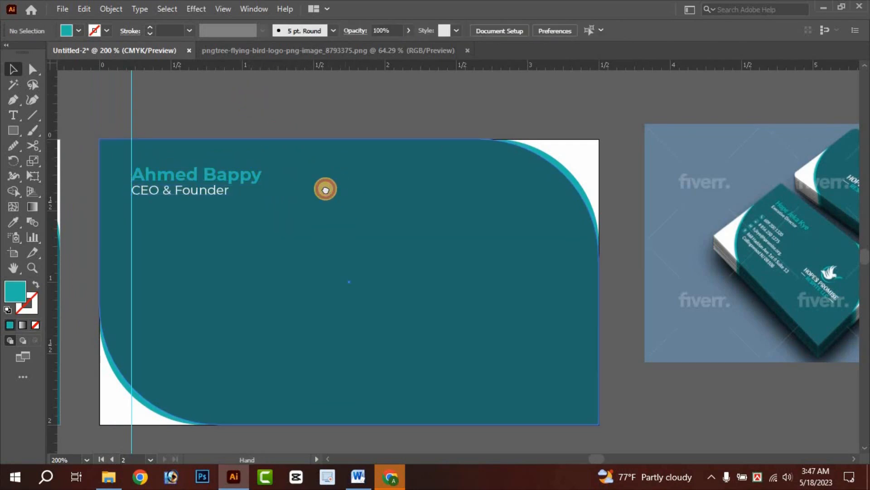
# - Pan and zoom across the mockup cards to compare, then return to the back card
pyautogui.moveTo(325, 189); pyautogui.dragTo(340, 169)
pyautogui.scroll(4, 750, 203)
pyautogui.moveTo(561, 248); pyautogui.dragTo(555, 251)
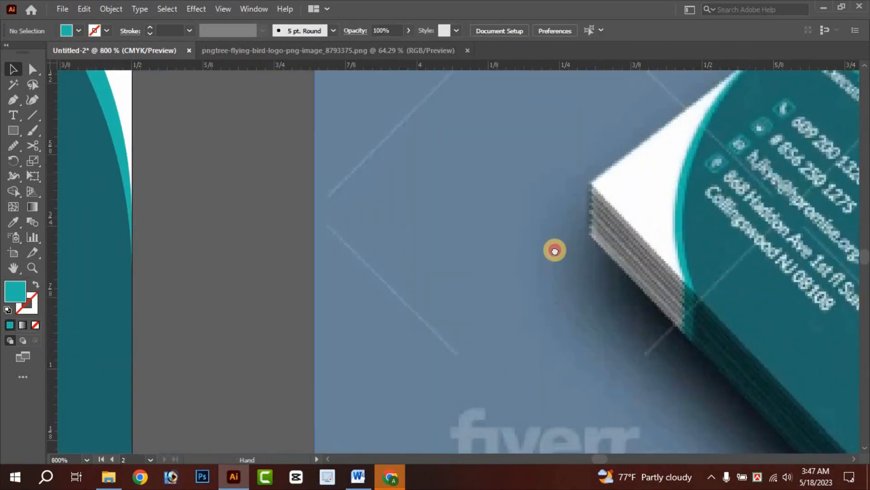
pyautogui.scroll(-1, 554, 251)
pyautogui.scroll(-1, 528, 288)
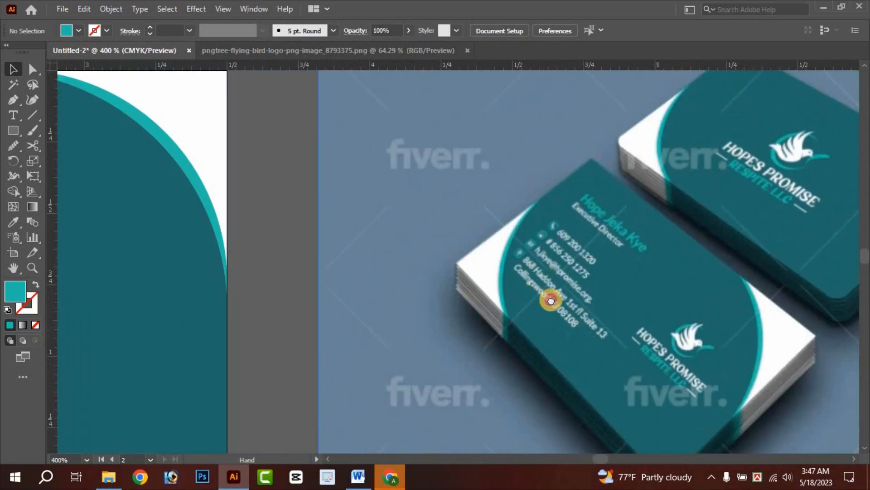
pyautogui.moveTo(551, 300); pyautogui.dragTo(646, 264)
pyautogui.scroll(-1, 534, 260)
pyautogui.moveTo(404, 330); pyautogui.dragTo(675, 216)
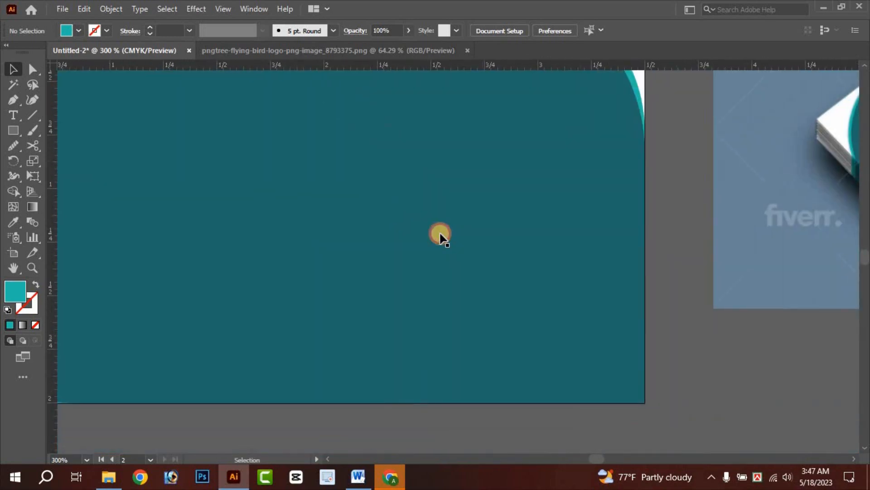
pyautogui.scroll(-1, 440, 233)
pyautogui.moveTo(374, 224); pyautogui.dragTo(541, 223)
pyautogui.moveTo(381, 276); pyautogui.dragTo(726, 224)
pyautogui.scroll(1, 471, 238)
pyautogui.moveTo(511, 226); pyautogui.dragTo(377, 265)
pyautogui.moveTo(313, 224); pyautogui.dragTo(311, 198)
pyautogui.scroll(-1, 313, 198)
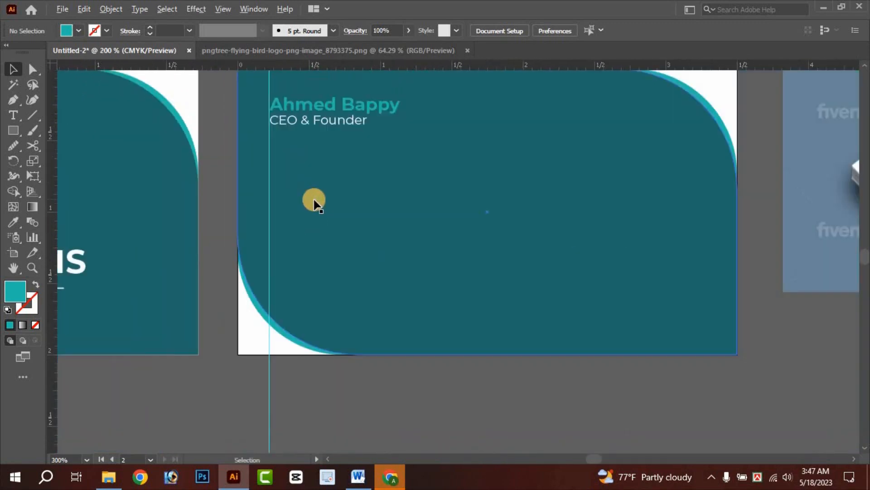
# - In Chrome, search 'fontawesome cheatsheet' in a new tab and open the Font Awesome Free cheatsheet
pyautogui.click(390, 476)
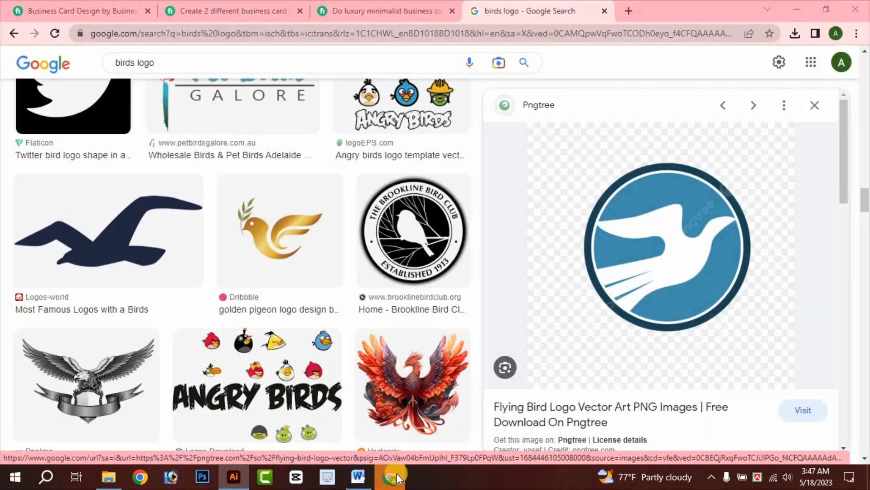
pyautogui.click(633, 10)
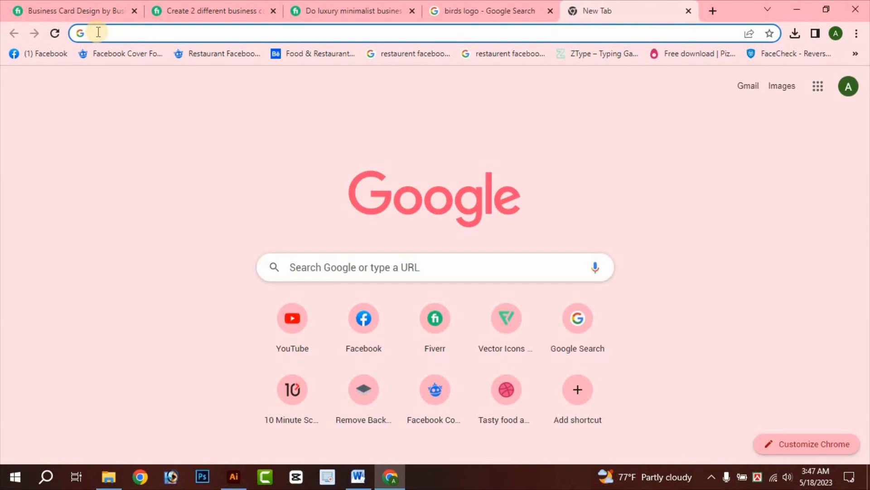
pyautogui.write('font')
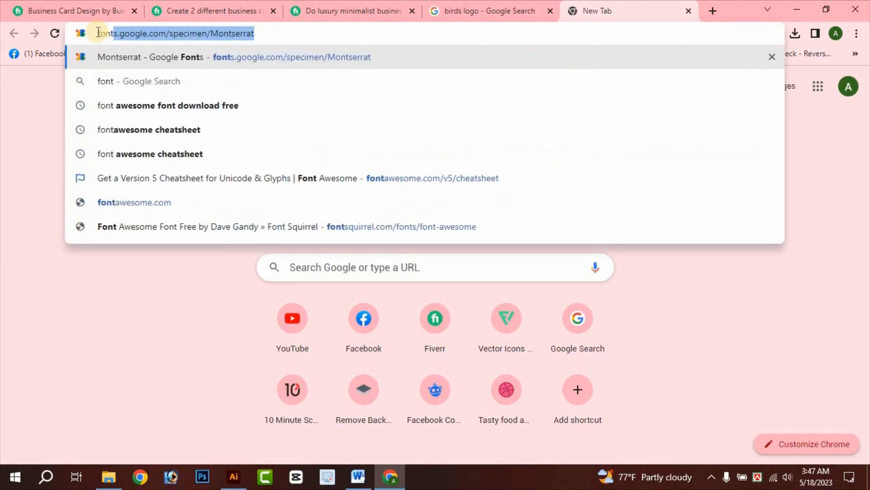
pyautogui.click(140, 134)
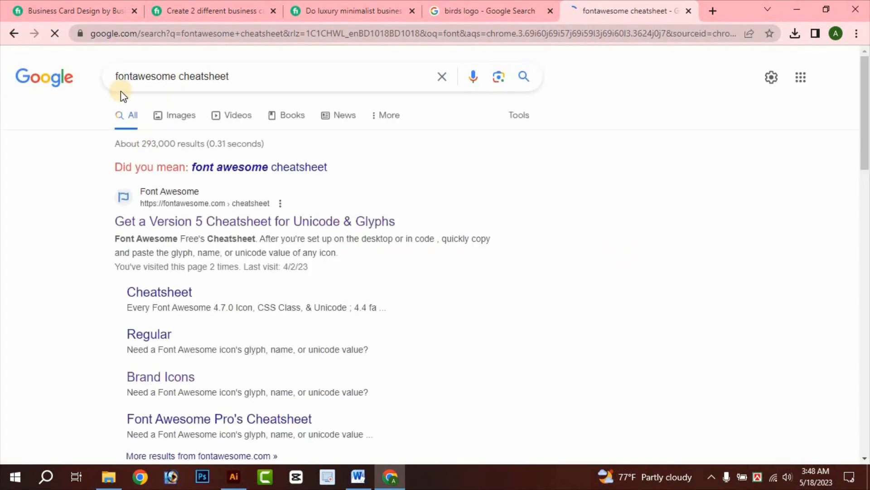
pyautogui.tripleClick(220, 76)
pyautogui.click(279, 76)
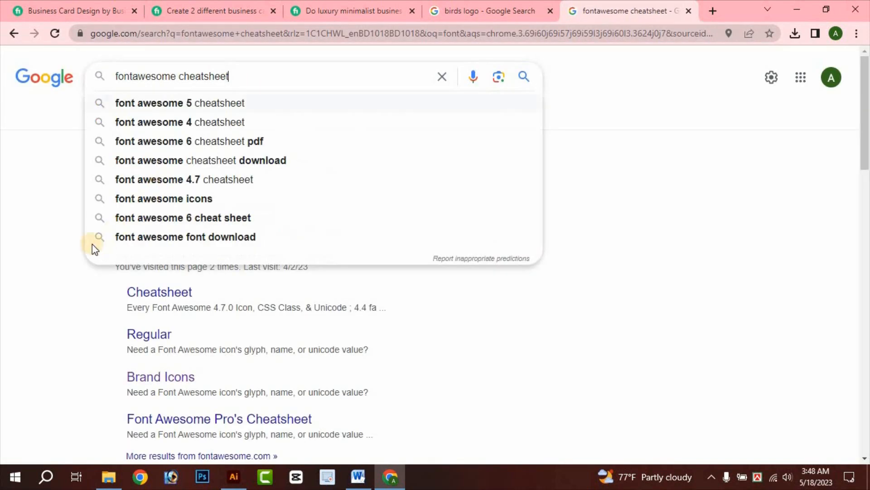
pyautogui.click(62, 251)
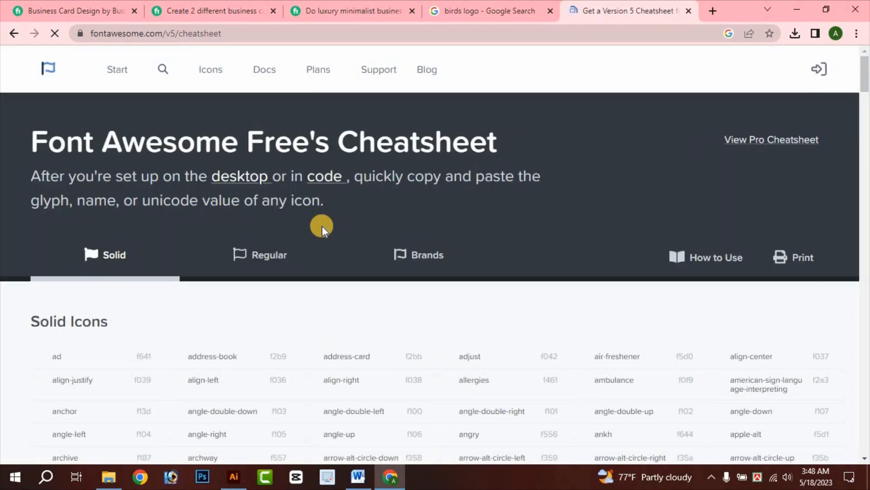
# - Scroll the cheatsheet's Solid Icons list, briefly checking the card in Illustrator
pyautogui.scroll(-3, 256, 269)
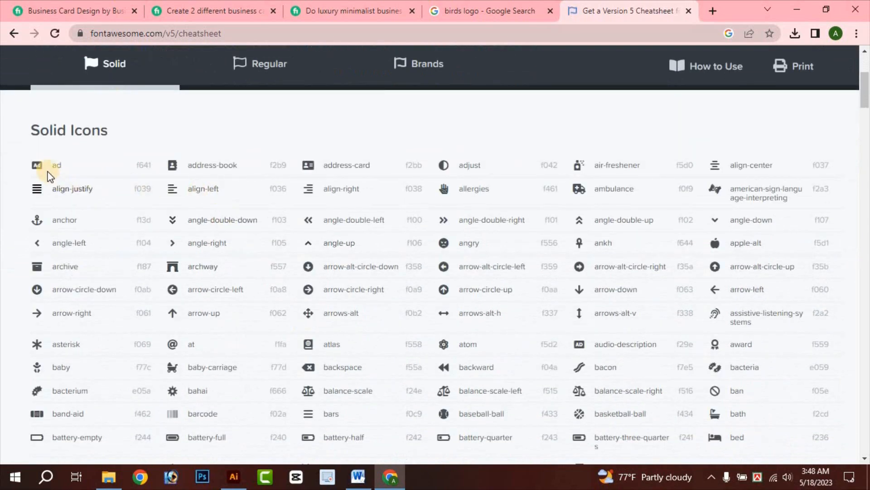
pyautogui.scroll(-5, 379, 264)
pyautogui.scroll(-5, 379, 265)
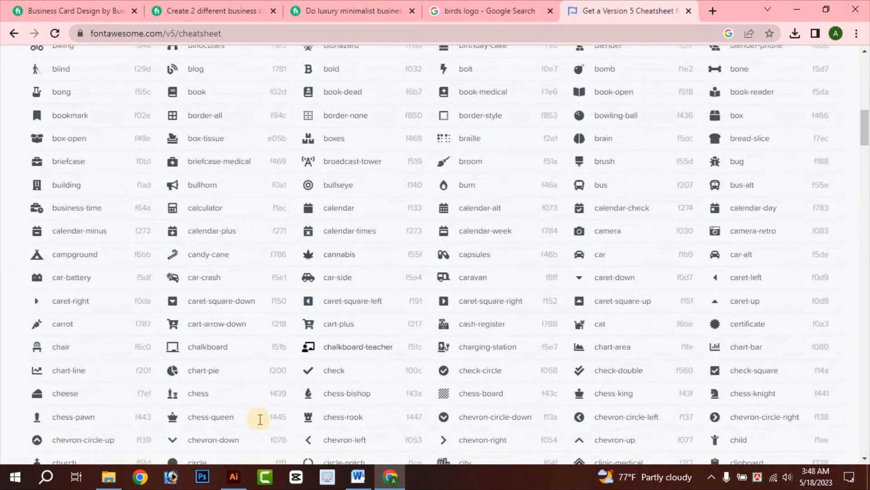
pyautogui.click(234, 476)
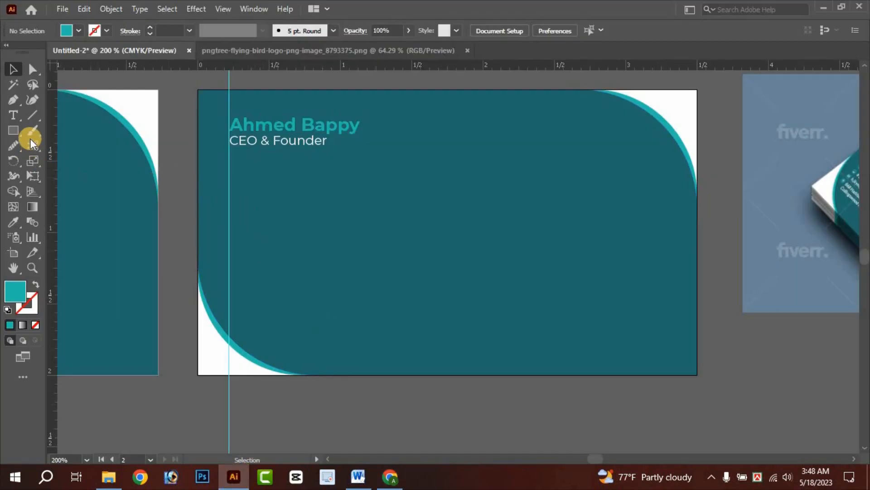
pyautogui.click(389, 477)
# - Copy the phone icon's glyph from the cheatsheet and return to Illustrator
pyautogui.scroll(-10, 306, 233)
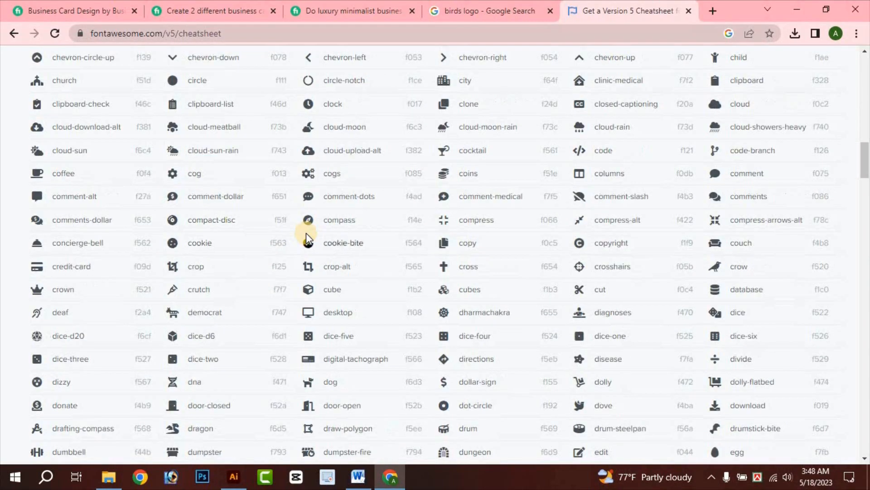
pyautogui.scroll(-8, 385, 230)
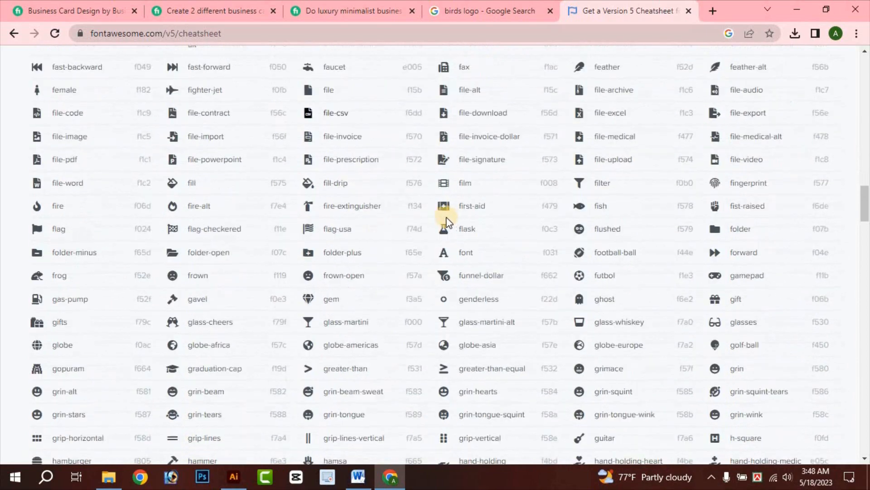
pyautogui.scroll(-20, 459, 232)
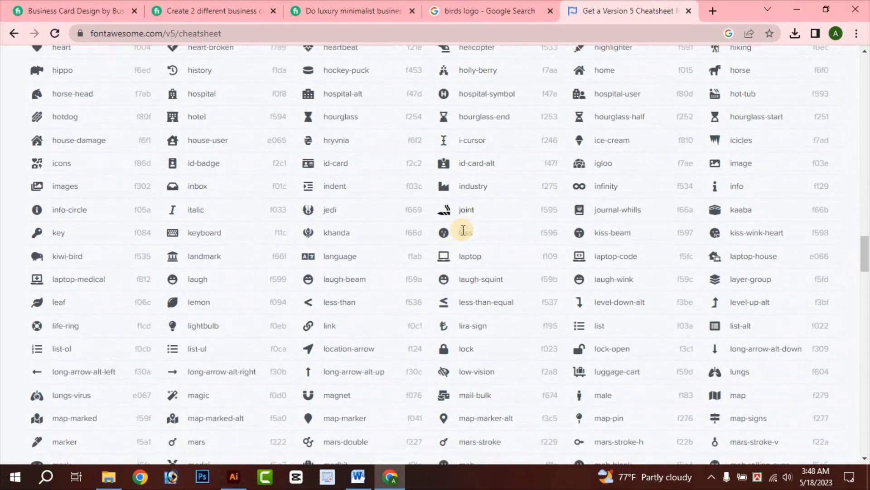
pyautogui.scroll(-6, 463, 230)
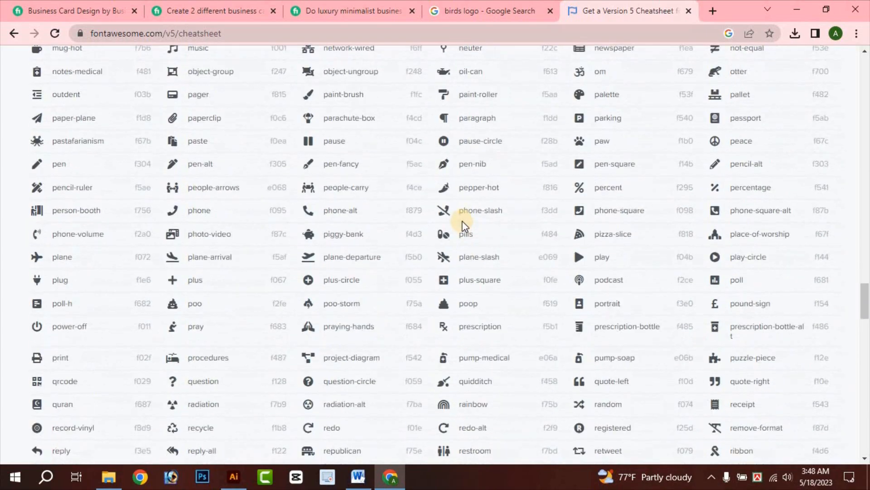
pyautogui.rightClick(169, 213)
pyautogui.click(171, 210)
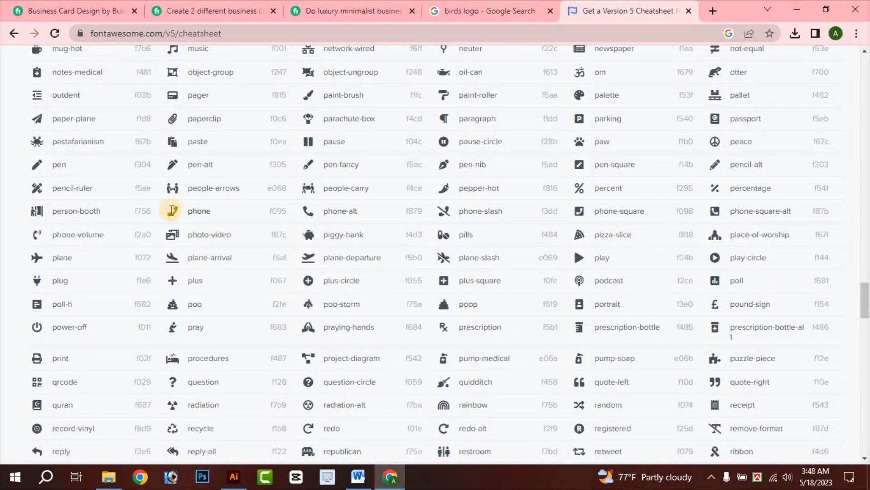
pyautogui.rightClick(173, 210)
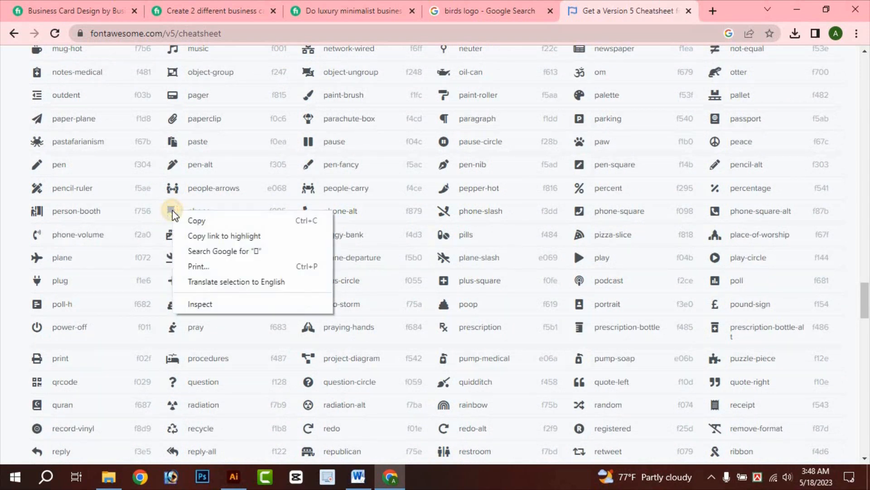
pyautogui.click(199, 218)
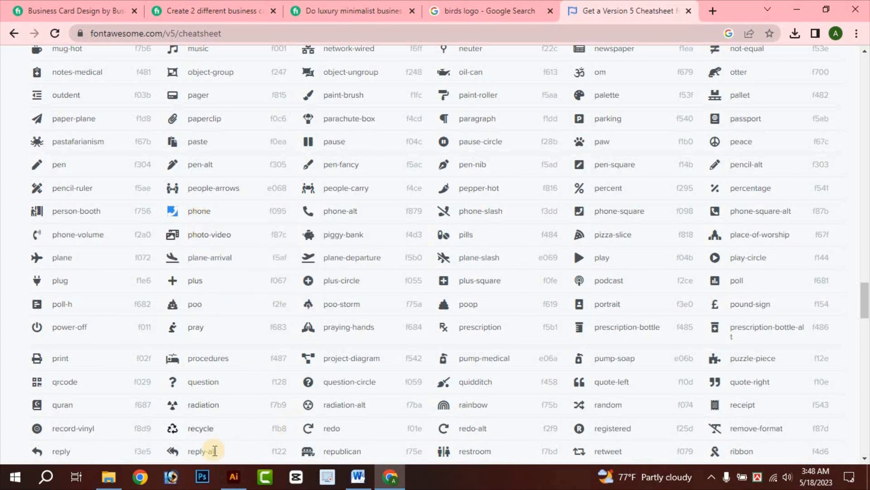
pyautogui.click(234, 476)
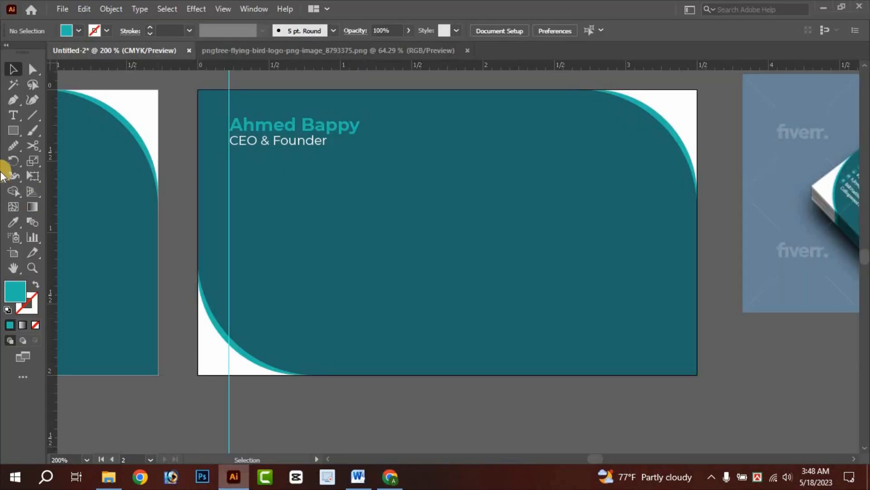
# - Paste the phone glyph mid-card and set it to Font Awesome 5 Free Solid
pyautogui.click(13, 115)
pyautogui.click(314, 248)
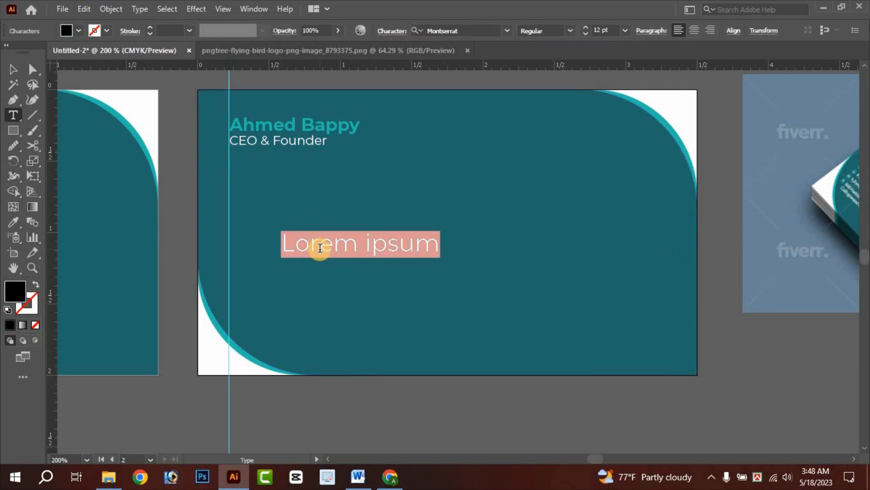
pyautogui.hotkey('ctrl', 'v')
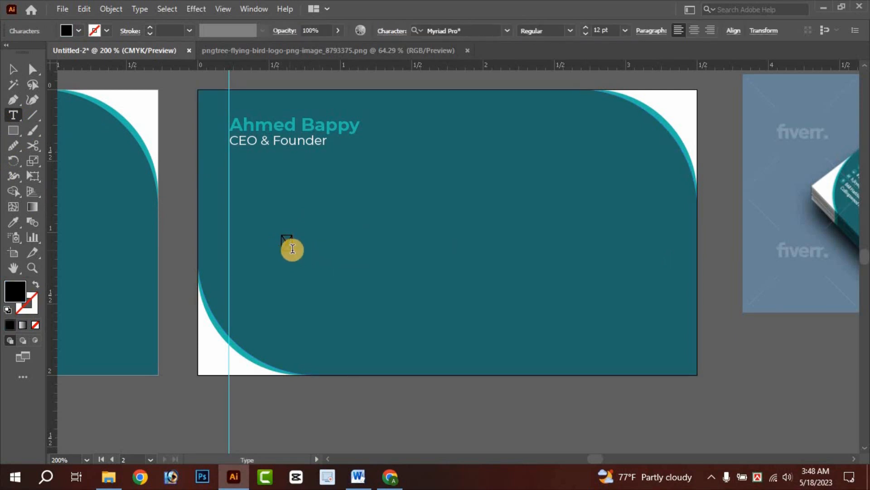
pyautogui.moveTo(292, 248); pyautogui.dragTo(274, 249)
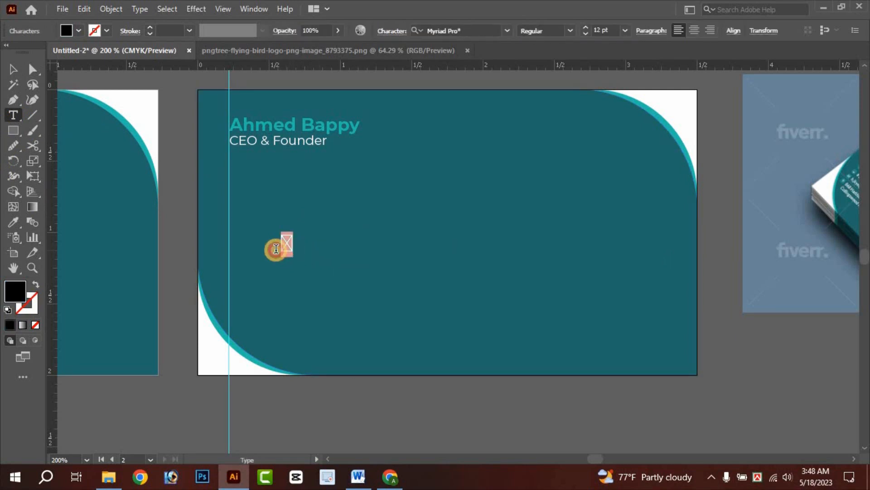
pyautogui.click(505, 31)
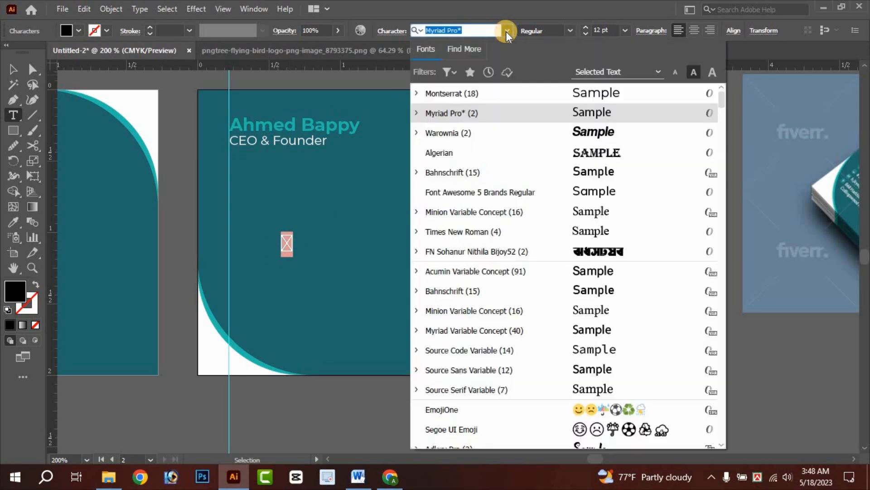
pyautogui.write('font')
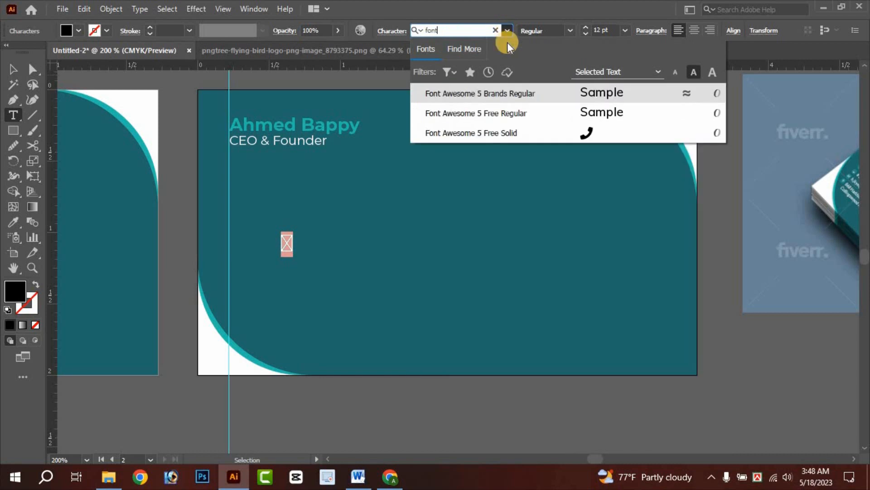
pyautogui.click(581, 137)
# - Delete the phone glyph from the card and go back to the Font Awesome cheatsheet
pyautogui.click(16, 70)
pyautogui.click(188, 153)
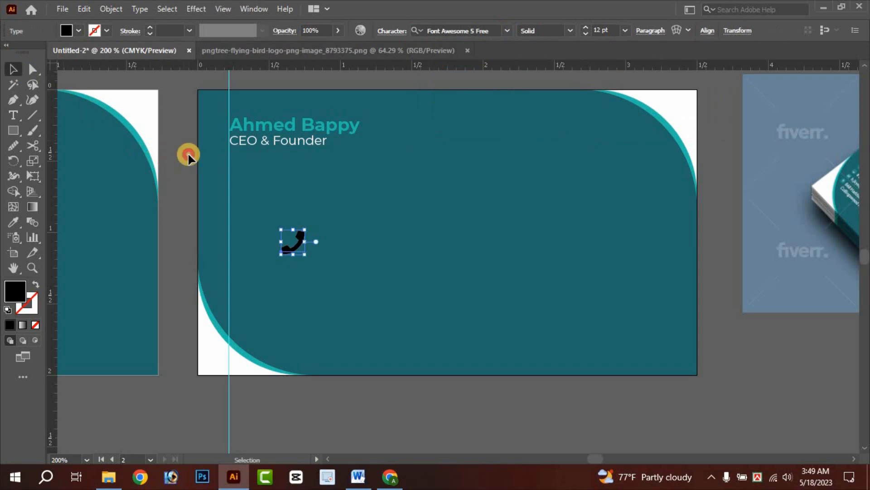
pyautogui.click(302, 242)
pyautogui.press('Delete')
pyautogui.click(389, 476)
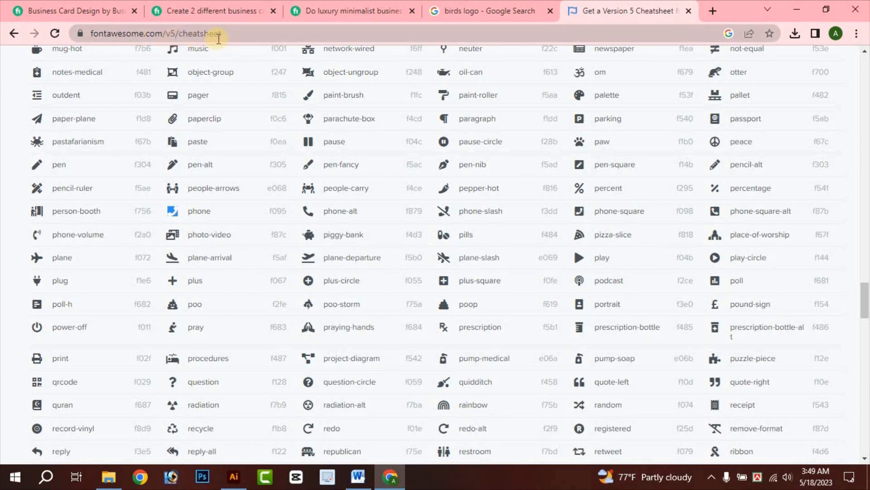
# - Copy the phone glyph from the Font Awesome cheatsheet and return to the Illustrator card
pyautogui.scroll(1, 383, 171)
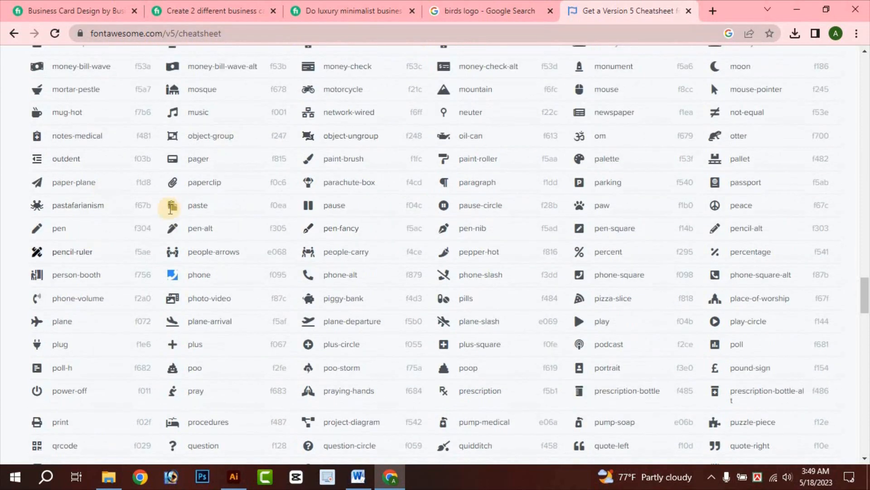
pyautogui.scroll(-2, 272, 294)
pyautogui.scroll(1, 318, 285)
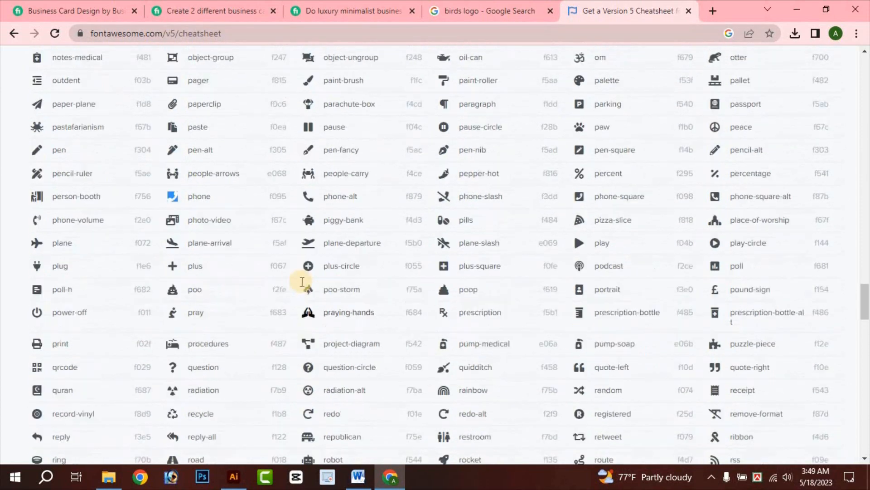
pyautogui.rightClick(174, 212)
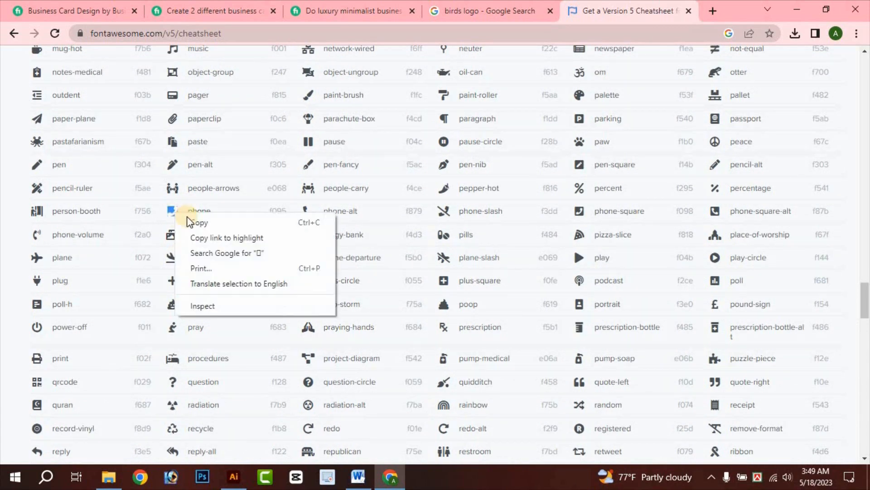
pyautogui.click(205, 225)
pyautogui.click(235, 477)
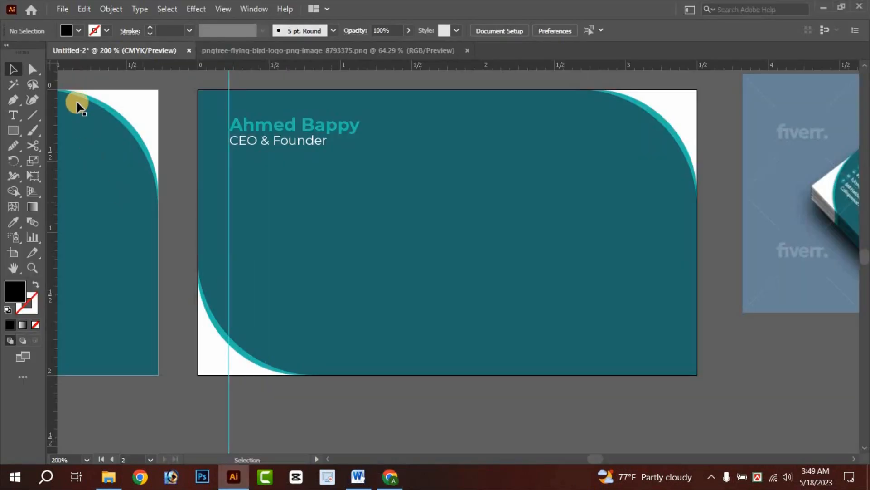
# - Paste the copied phone glyph into a new text box on the back card
pyautogui.click(12, 115)
pyautogui.click(271, 235)
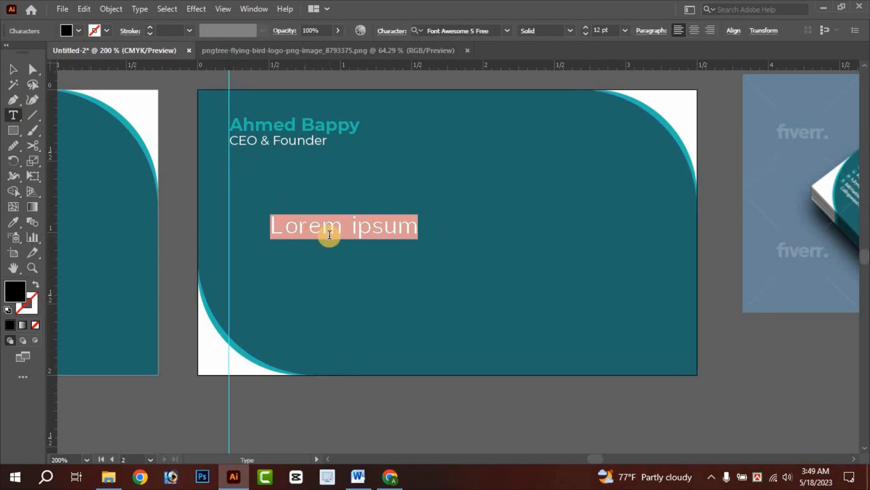
pyautogui.press('ctrl')
pyautogui.hotkey('ctrl', 'v')
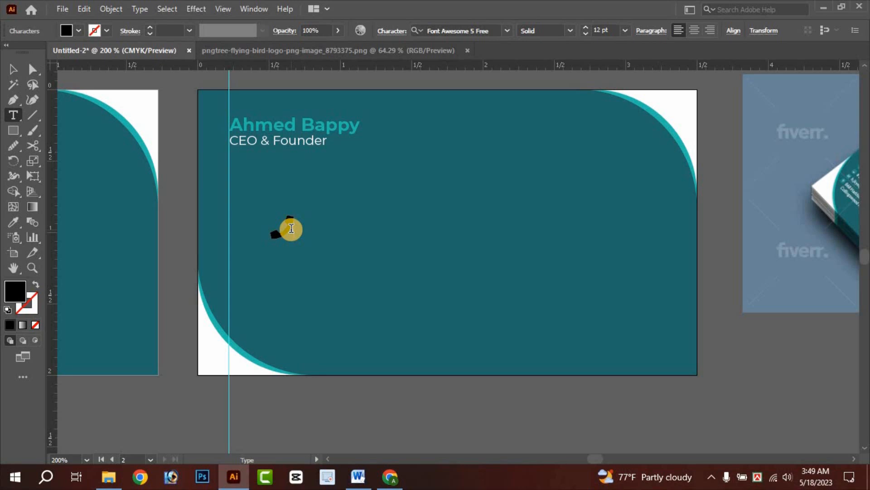
pyautogui.moveTo(291, 228); pyautogui.dragTo(265, 230)
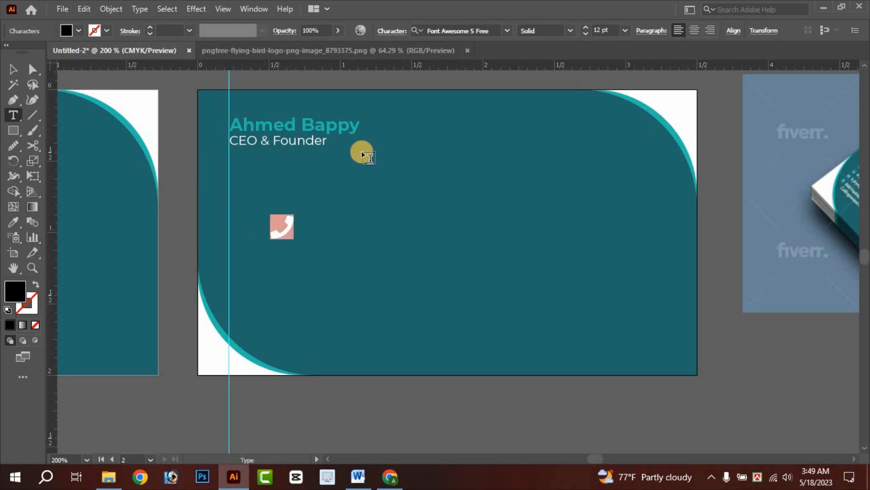
# - Set the phone glyph to Font Awesome 5 Free Solid with a white fill
pyautogui.click(506, 30)
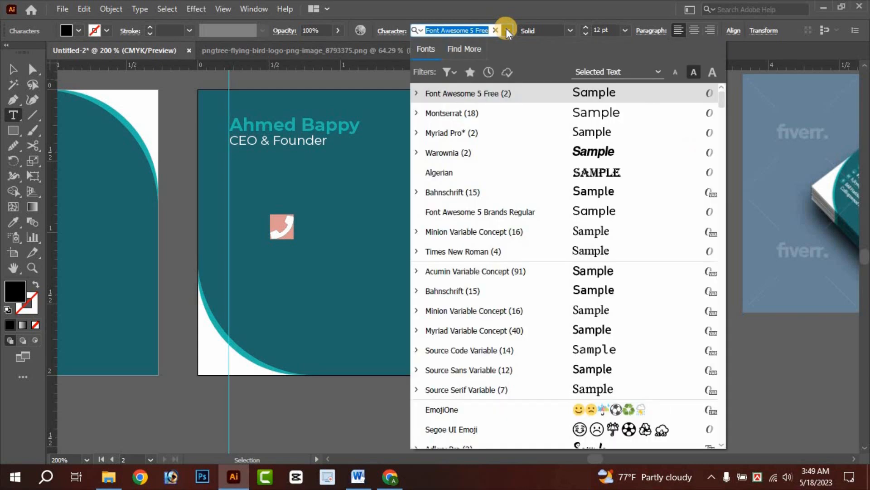
pyautogui.write('font')
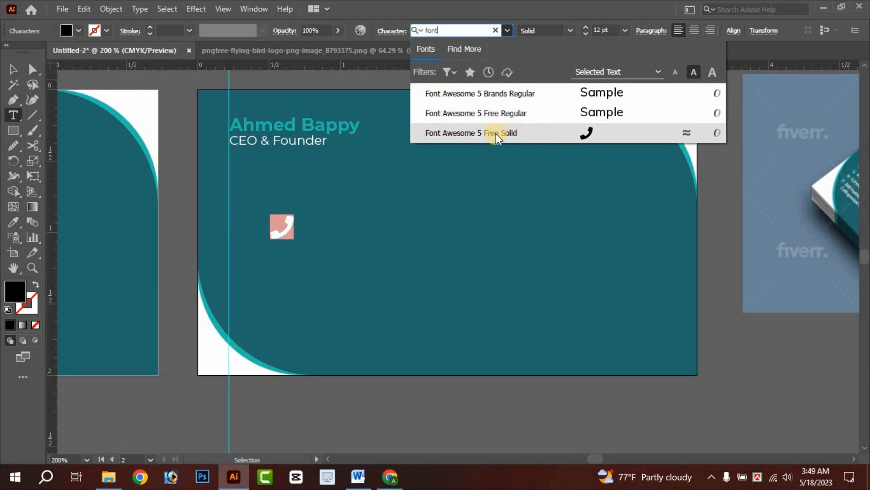
pyautogui.click(588, 132)
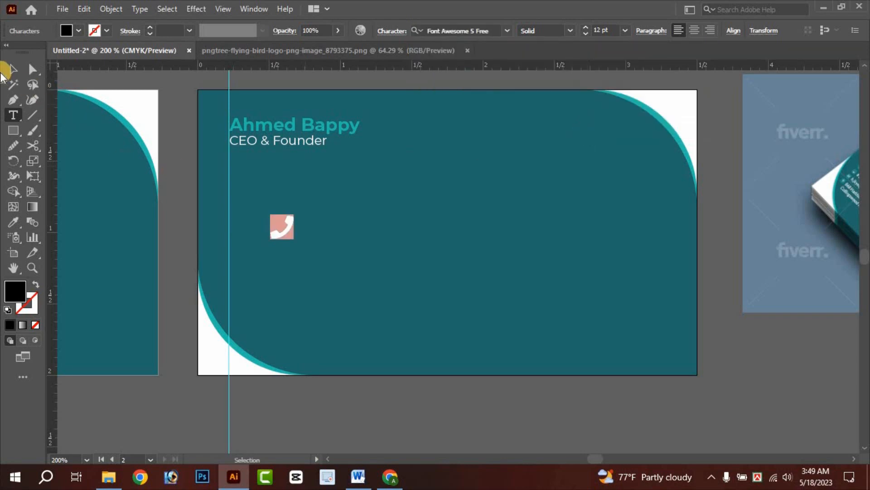
pyautogui.click(25, 70)
pyautogui.click(78, 31)
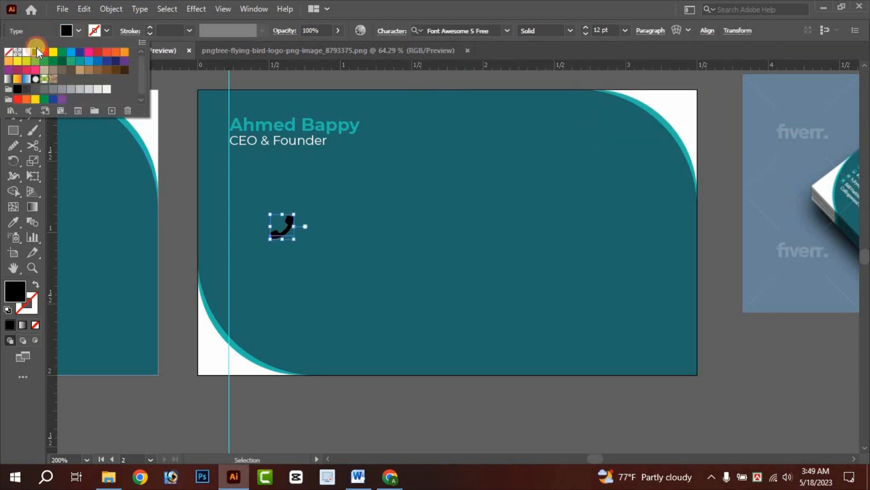
pyautogui.click(23, 54)
# - Move the white phone icon up against the guide
pyautogui.click(176, 170)
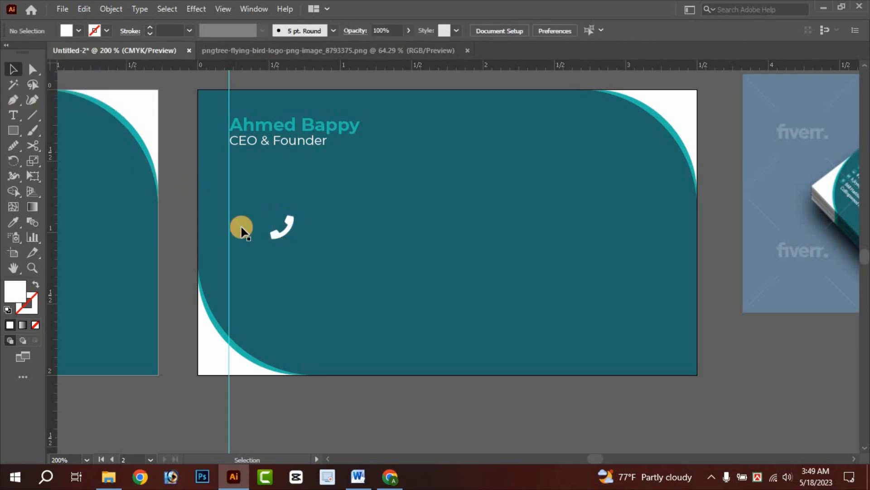
pyautogui.scroll(1, 245, 227)
pyautogui.moveTo(313, 240); pyautogui.dragTo(241, 187)
# - Pan and zoom to compare the card back with the reference mockup
pyautogui.click(163, 204)
pyautogui.scroll(-3, 177, 217)
pyautogui.moveTo(539, 222); pyautogui.dragTo(483, 297)
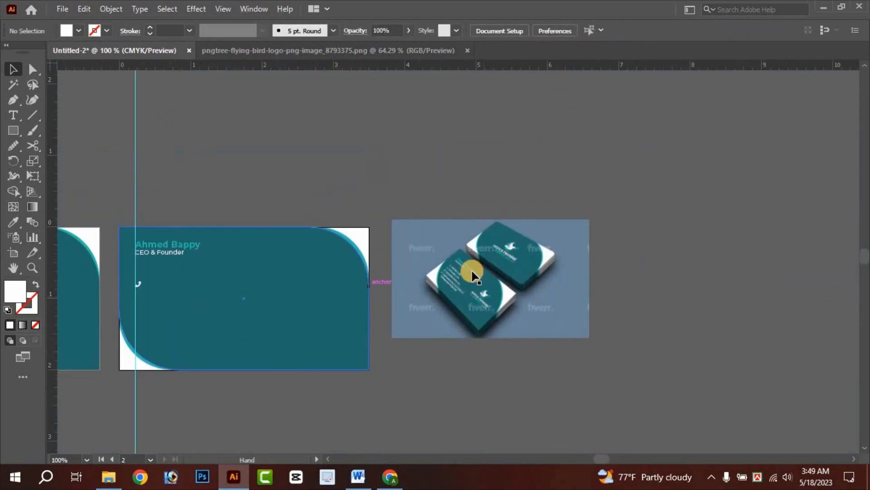
pyautogui.scroll(2, 469, 271)
pyautogui.scroll(4, 470, 272)
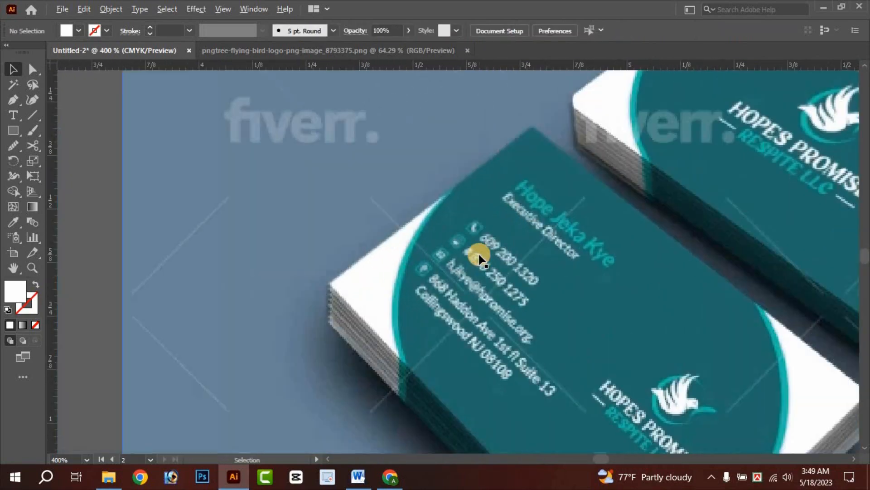
pyautogui.scroll(-2, 469, 251)
pyautogui.moveTo(469, 252); pyautogui.dragTo(810, 182)
pyautogui.moveTo(200, 240); pyautogui.dragTo(586, 176)
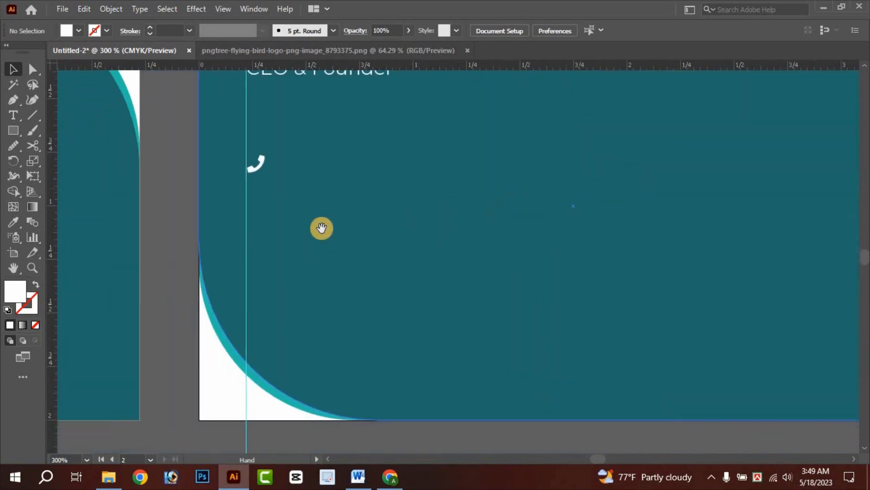
pyautogui.moveTo(323, 228); pyautogui.dragTo(353, 295)
pyautogui.scroll(1, 313, 257)
pyautogui.moveTo(311, 206); pyautogui.dragTo(167, 296)
pyautogui.click(14, 130)
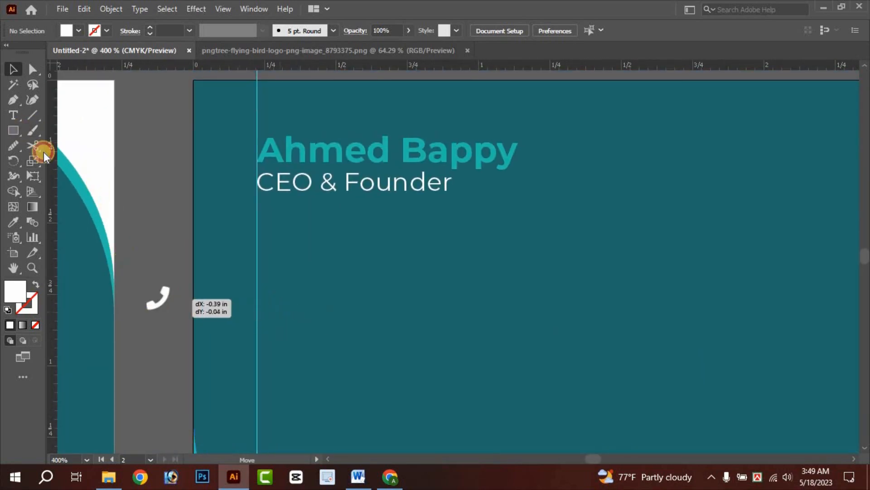
# - Draw a small square at the guide with no fill and a thin blue 0.5 pt outline
pyautogui.click(12, 135)
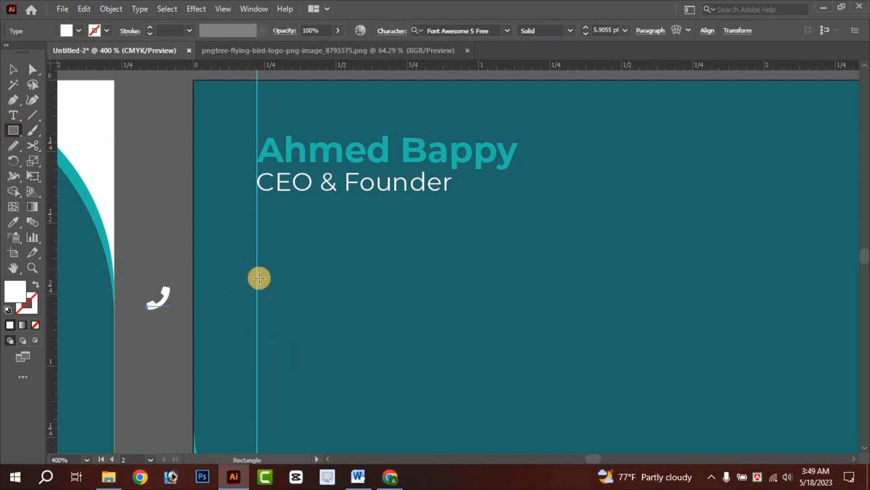
pyautogui.moveTo(257, 291); pyautogui.dragTo(291, 322)
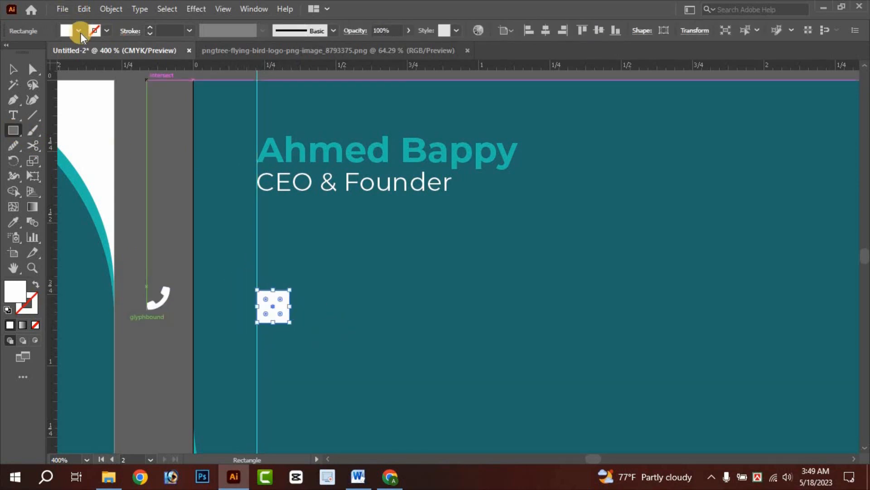
pyautogui.click(79, 31)
pyautogui.click(8, 51)
pyautogui.click(105, 30)
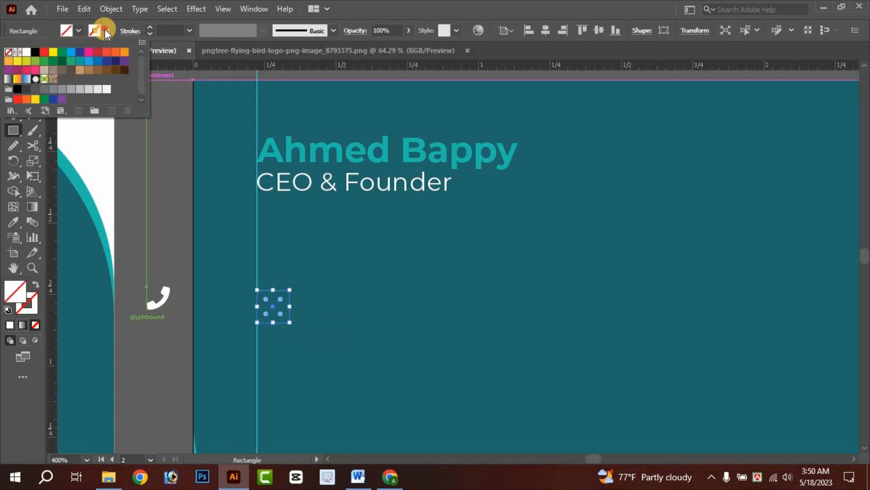
pyautogui.click(71, 52)
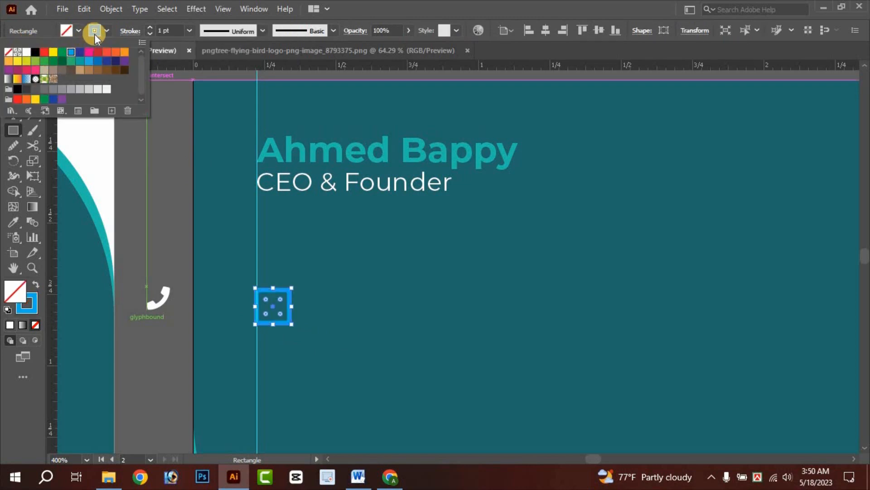
pyautogui.click(104, 31)
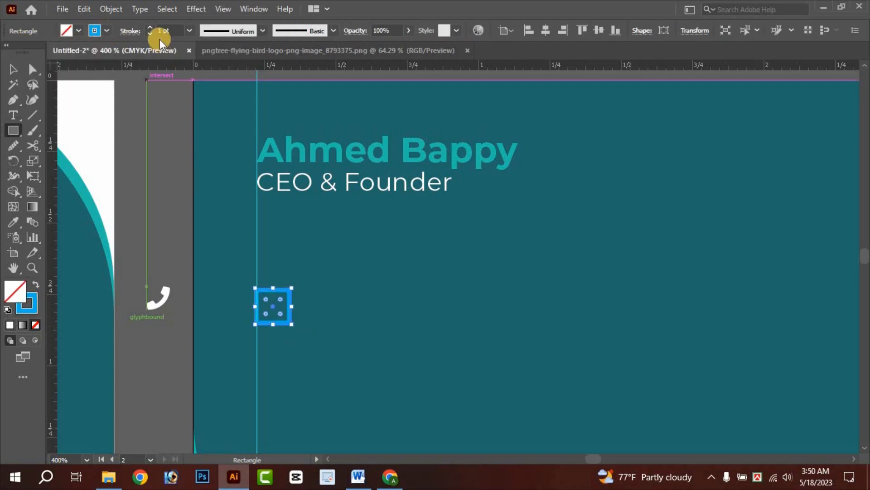
pyautogui.click(189, 31)
pyautogui.click(196, 72)
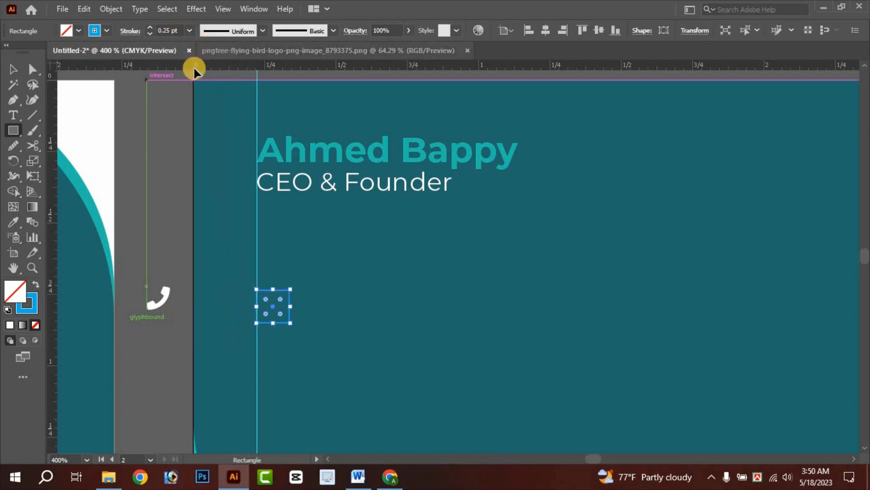
pyautogui.click(190, 32)
pyautogui.click(198, 56)
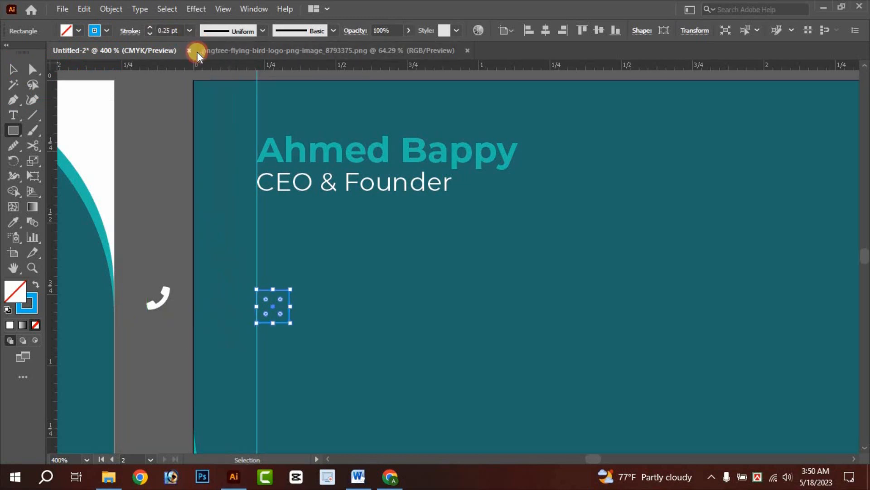
# - Try recolouring the square via the colour picker and eyedropper, undoing the teal fill
pyautogui.click(14, 73)
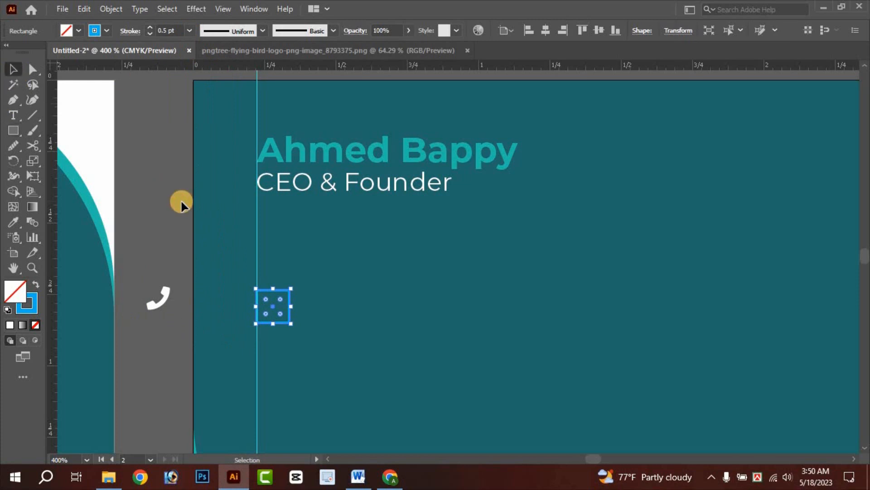
pyautogui.click(173, 226)
pyautogui.click(275, 323)
pyautogui.click(34, 306)
pyautogui.doubleClick(35, 306)
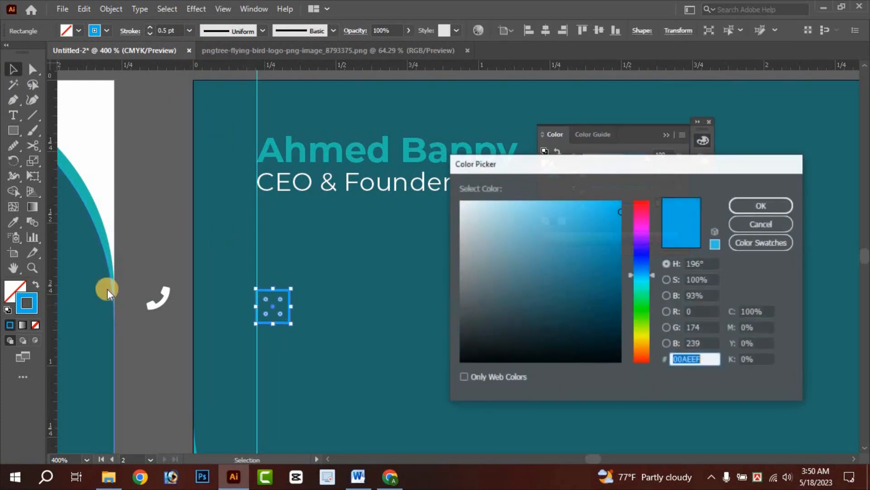
pyautogui.click(752, 205)
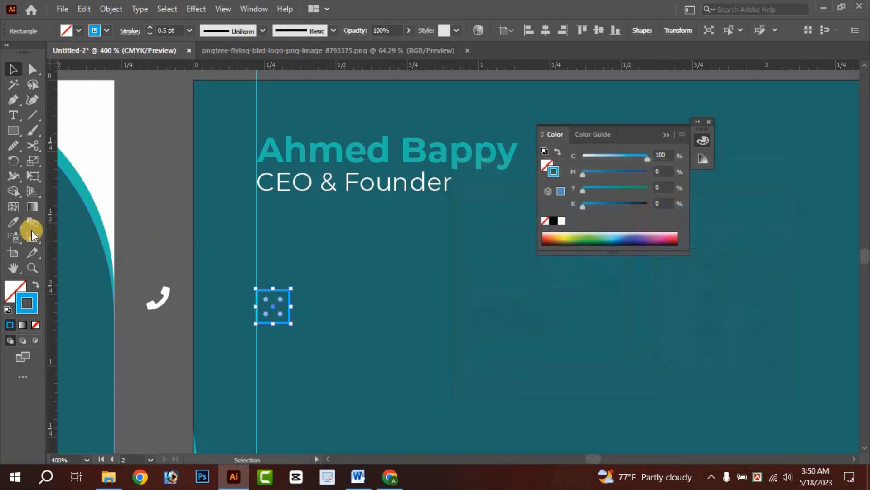
pyautogui.click(13, 222)
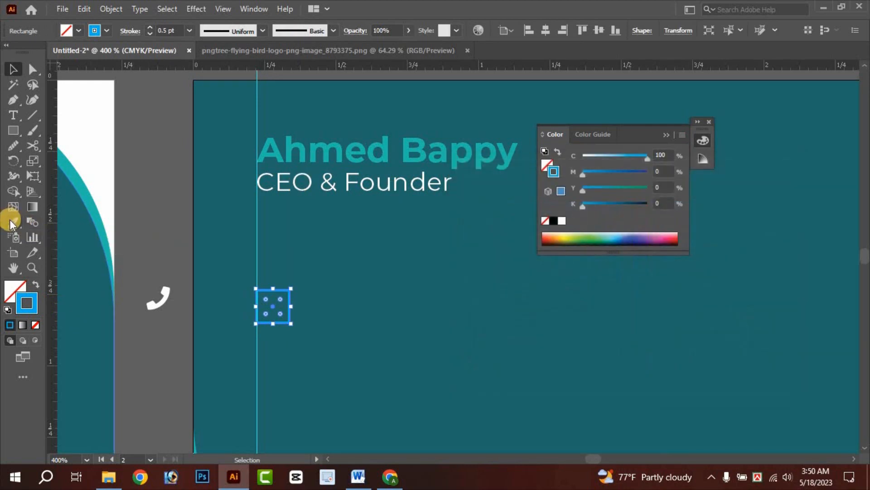
pyautogui.click(330, 153)
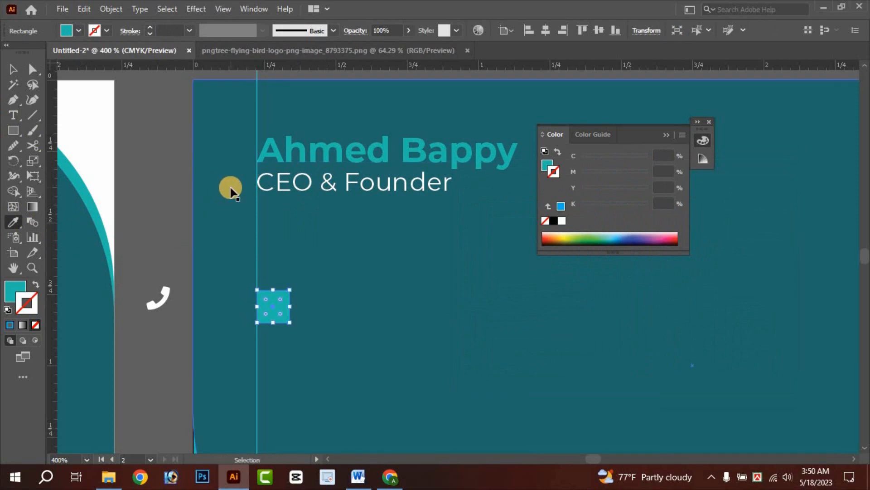
pyautogui.hotkey('ctrl', 'z')
# - Give the square frame a green outline from the stroke swatches
pyautogui.click(15, 70)
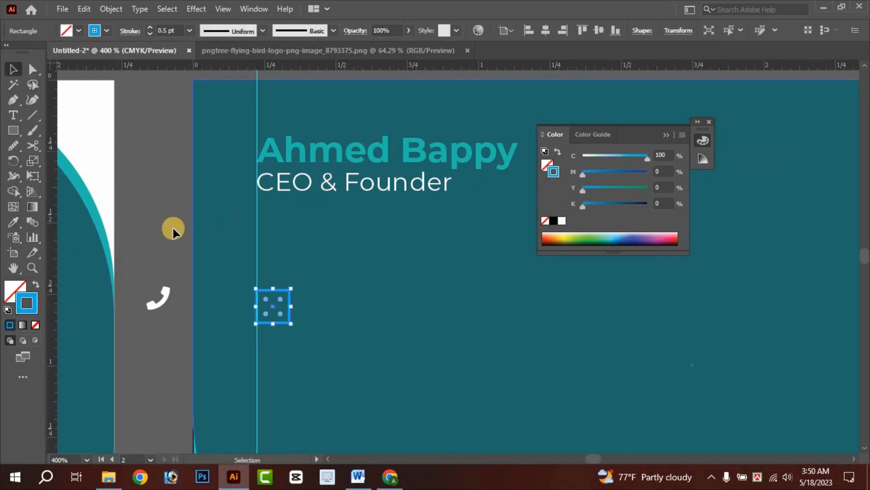
pyautogui.click(268, 312)
pyautogui.click(280, 325)
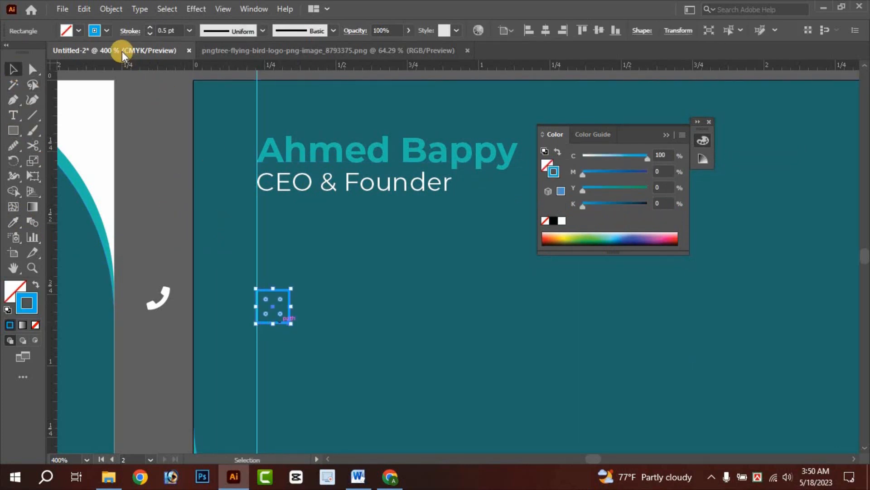
pyautogui.click(107, 30)
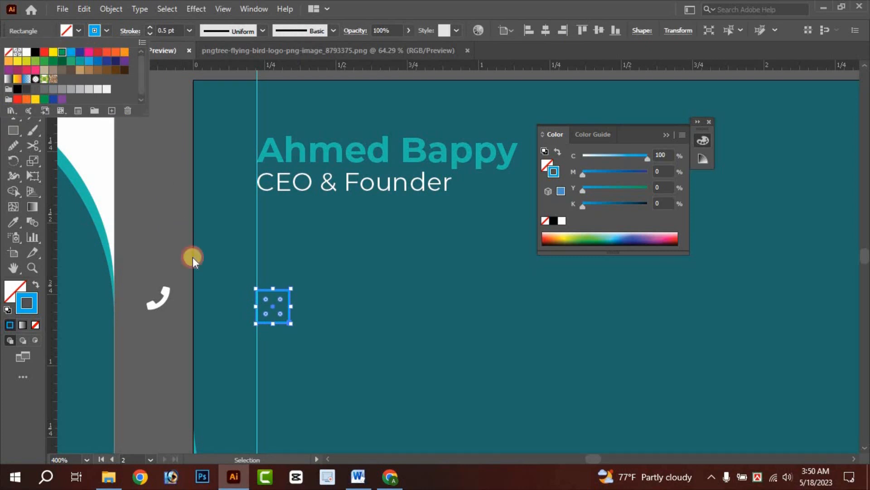
pyautogui.doubleClick(197, 270)
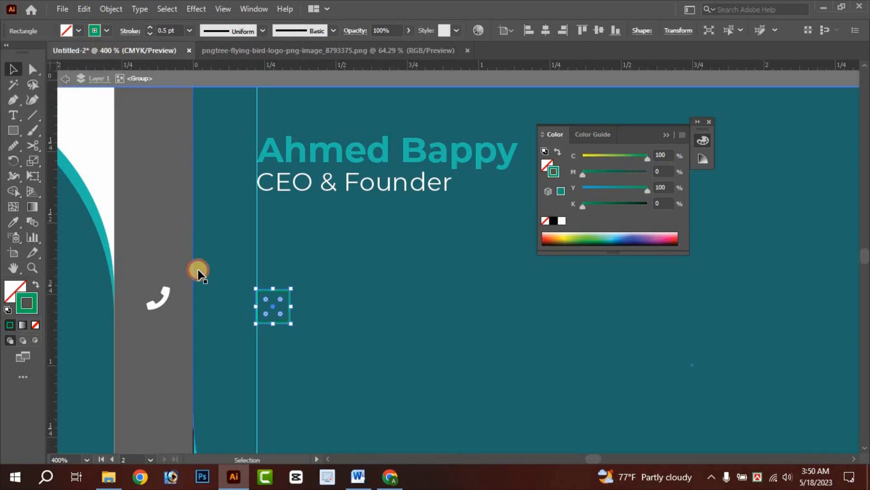
# - Drag the white phone icon from the pasteboard into the green square
pyautogui.doubleClick(176, 195)
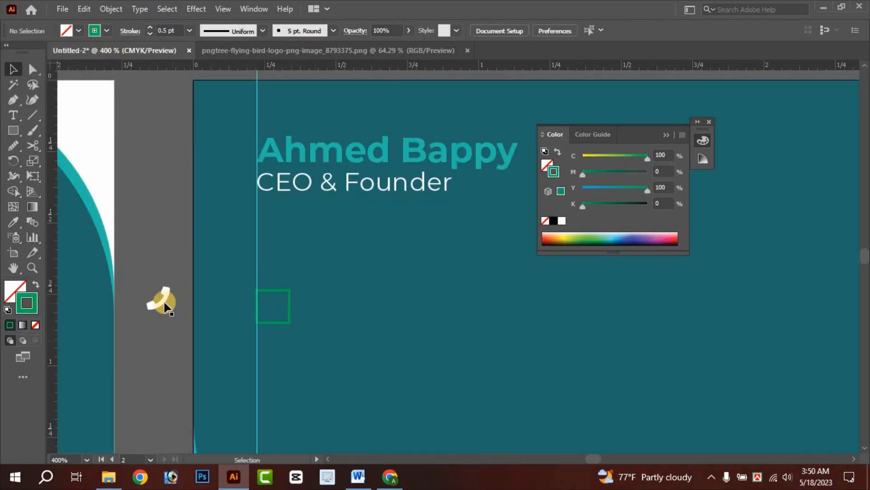
pyautogui.moveTo(165, 307); pyautogui.dragTo(272, 295)
pyautogui.scroll(2, 276, 315)
pyautogui.click(93, 297)
pyautogui.scroll(-2, 258, 297)
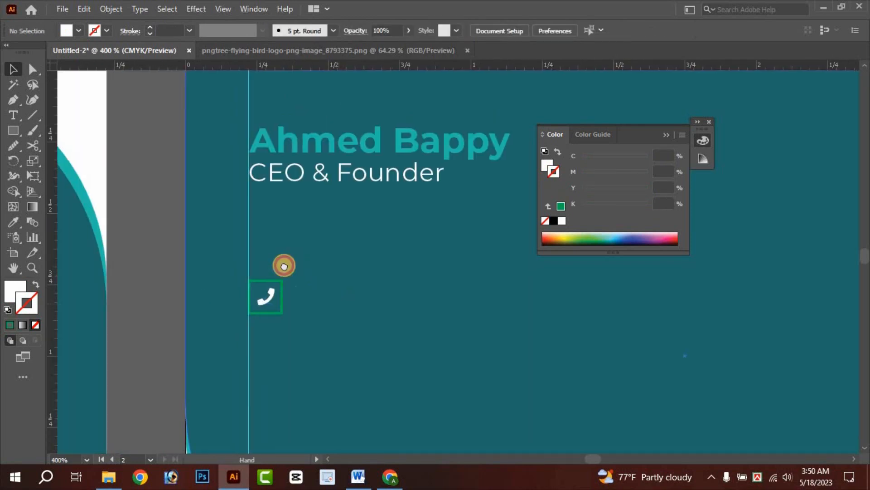
pyautogui.moveTo(284, 264); pyautogui.dragTo(218, 213)
# - Type the phone number beside the framed phone icon and nudge it slightly left
pyautogui.click(16, 117)
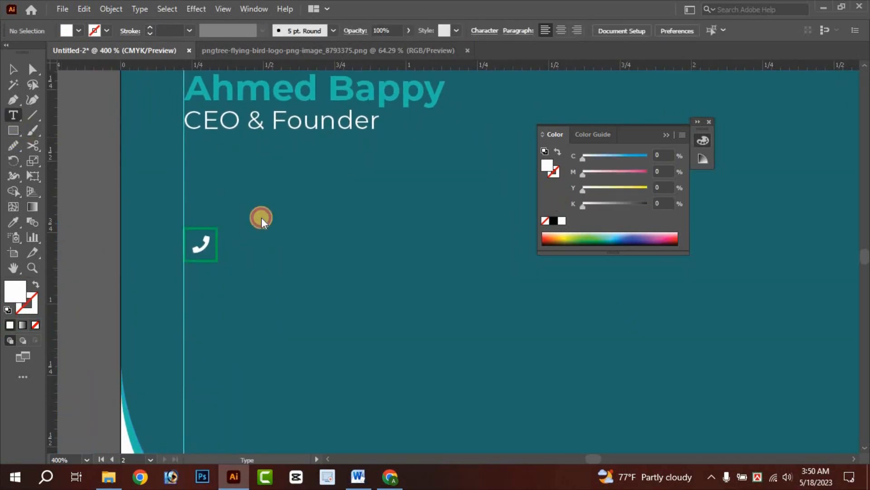
pyautogui.click(244, 250)
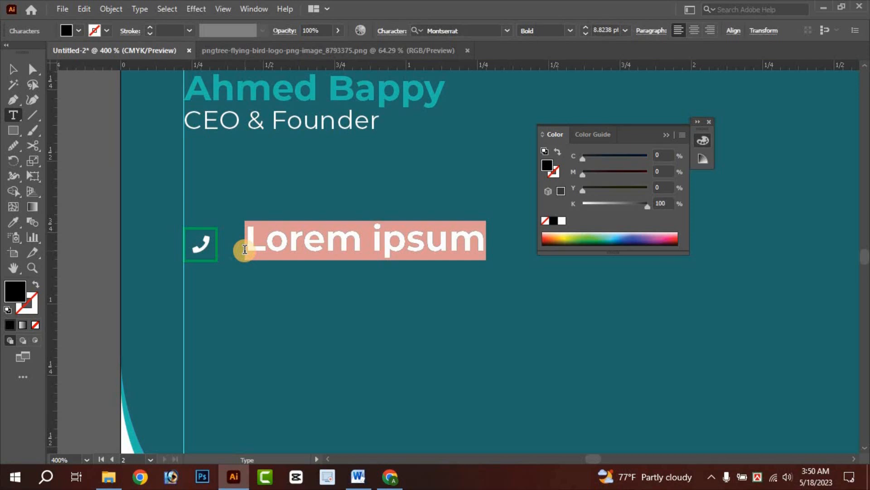
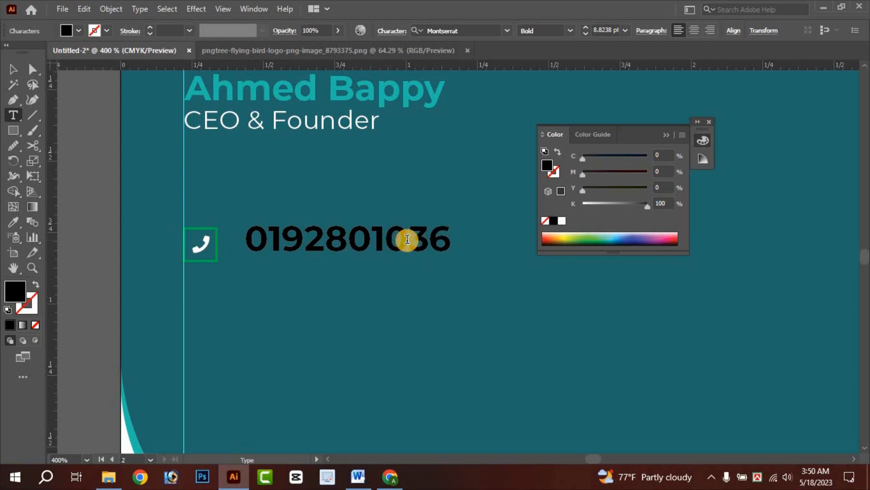
pyautogui.click(14, 70)
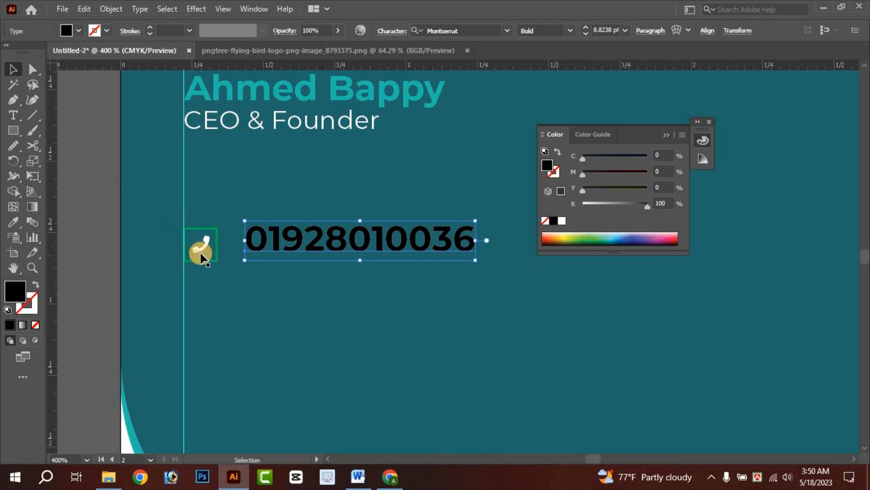
pyautogui.scroll(1, 200, 258)
pyautogui.moveTo(324, 238)
pyautogui.mouseDown()
pyautogui.moveTo(305, 248)
pyautogui.moveTo(307, 206)
pyautogui.moveTo(307, 243)
pyautogui.moveTo(322, 245)
pyautogui.mouseUp()
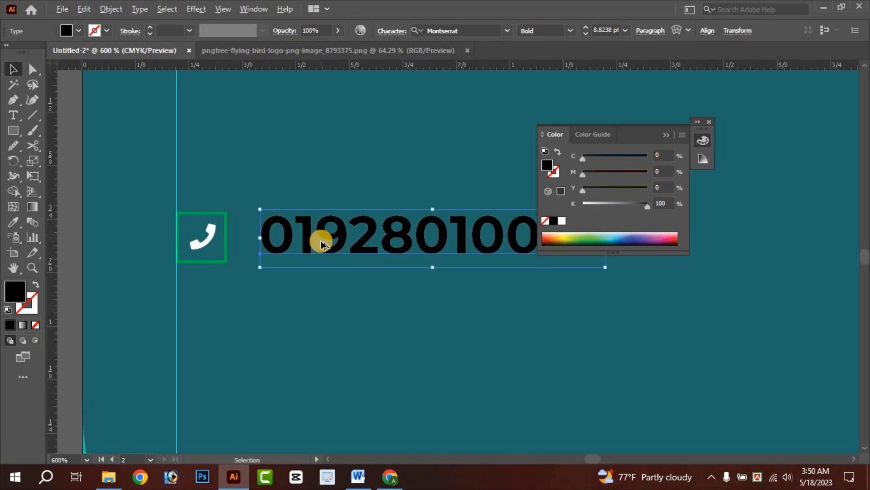
pyautogui.scroll(-3, 322, 245)
pyautogui.scroll(2, 311, 262)
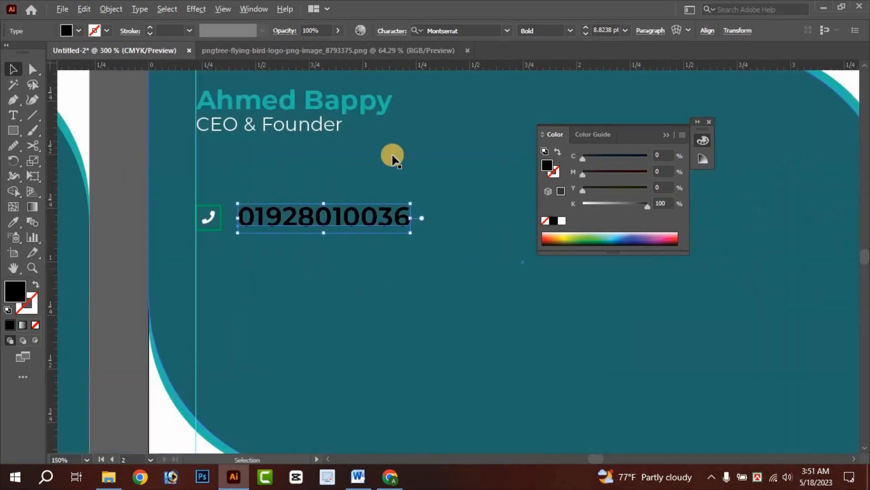
# - Make the phone number Montserrat Regular in white and nudge it closer to the icon
pyautogui.click(570, 31)
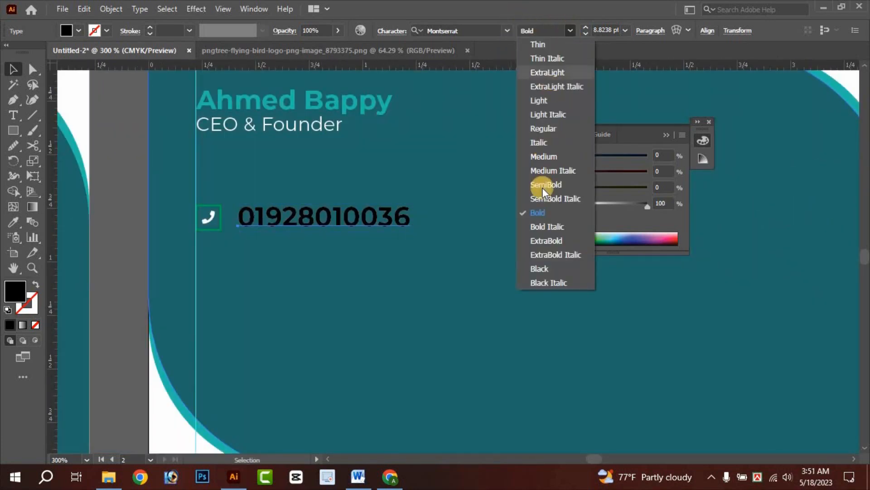
pyautogui.click(545, 130)
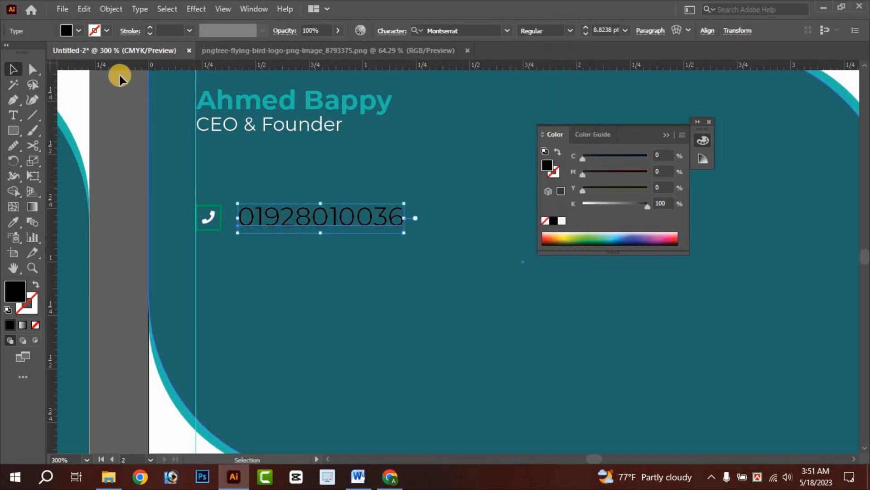
pyautogui.click(78, 31)
pyautogui.click(29, 53)
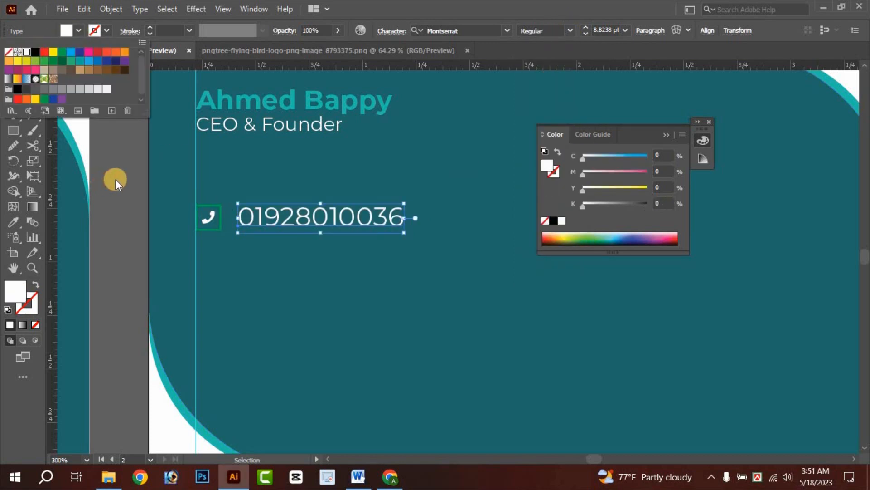
pyautogui.click(117, 179)
pyautogui.click(117, 179)
pyautogui.moveTo(303, 217); pyautogui.dragTo(299, 218)
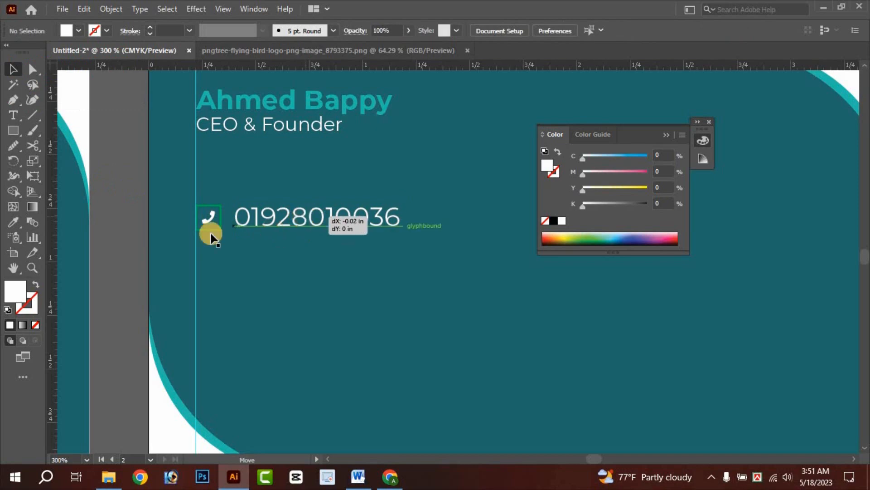
pyautogui.click(130, 229)
# - Zoom and pan to check the card back against the mockup, then bring up the browser cheatsheet
pyautogui.scroll(-2, 133, 232)
pyautogui.scroll(3, 298, 350)
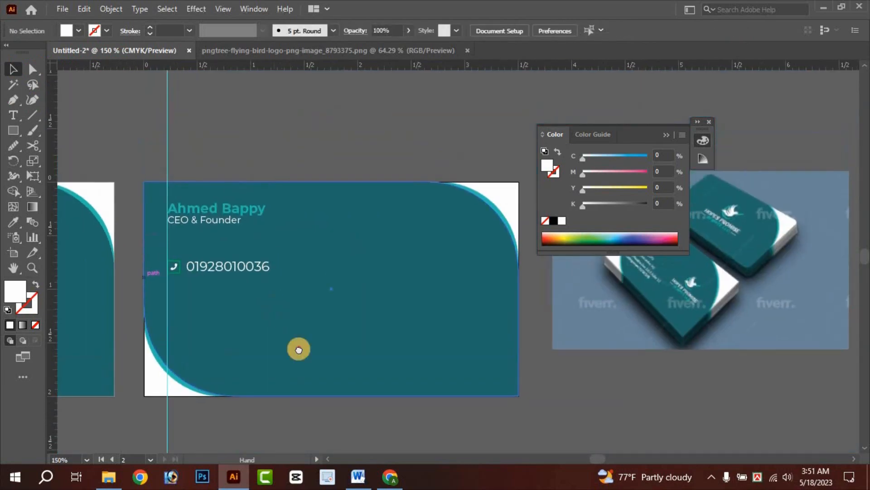
pyautogui.scroll(2, 618, 300)
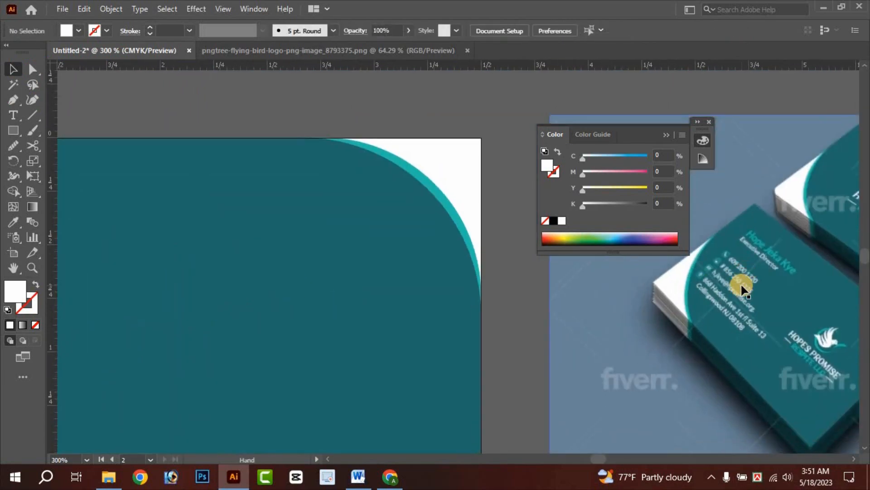
pyautogui.scroll(1, 737, 297)
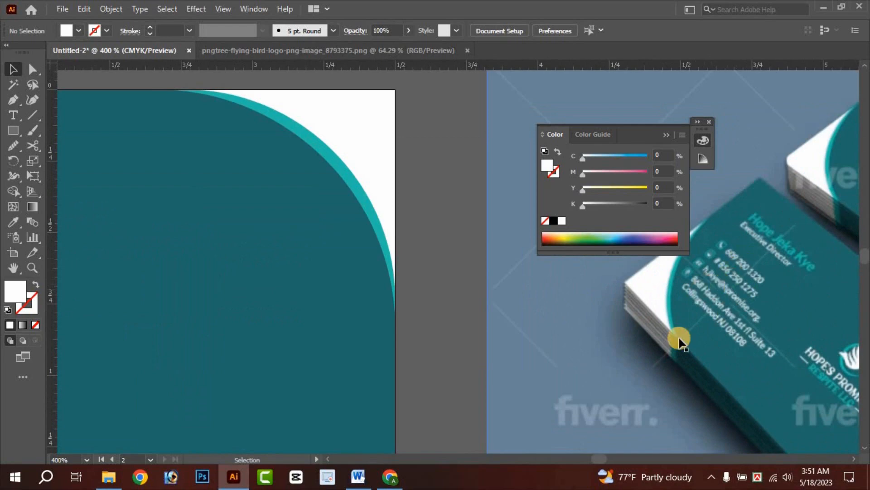
pyautogui.scroll(-2, 670, 336)
pyautogui.moveTo(304, 417); pyautogui.dragTo(501, 336)
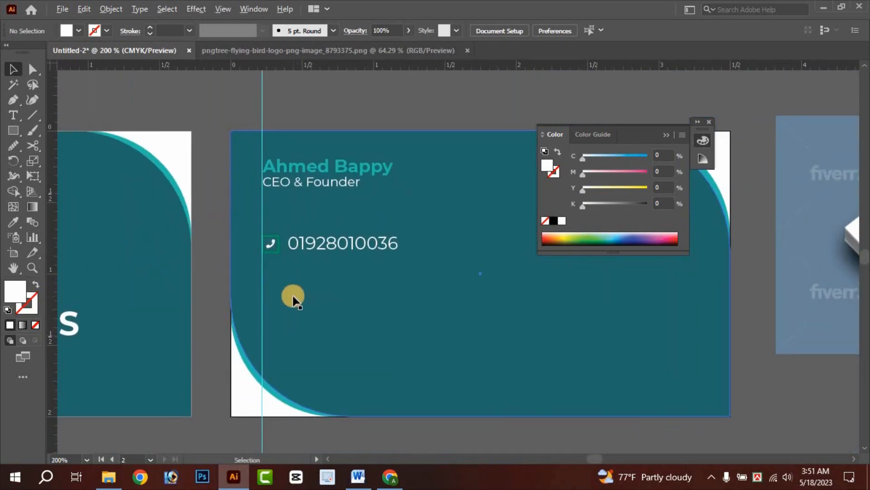
pyautogui.scroll(1, 294, 297)
pyautogui.moveTo(350, 246); pyautogui.dragTo(309, 245)
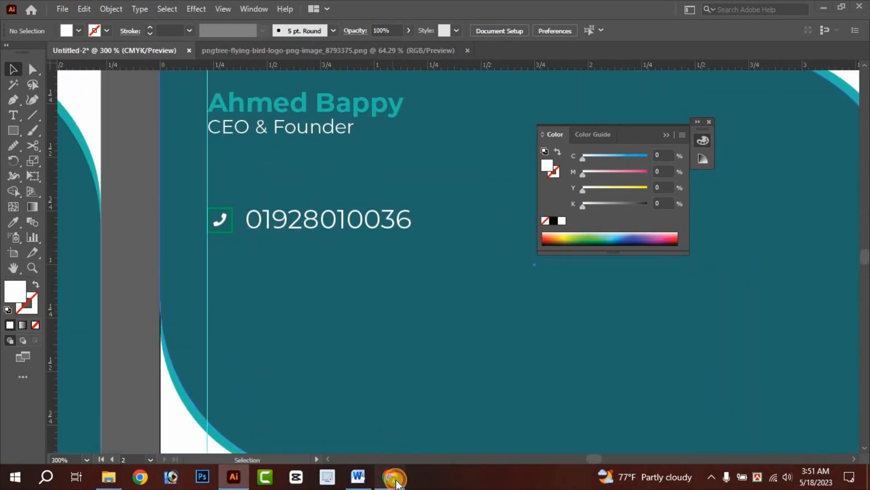
pyautogui.click(389, 476)
# - Scroll the version 5 cheatsheet to the envelope glyph and copy it
pyautogui.scroll(-4, 287, 308)
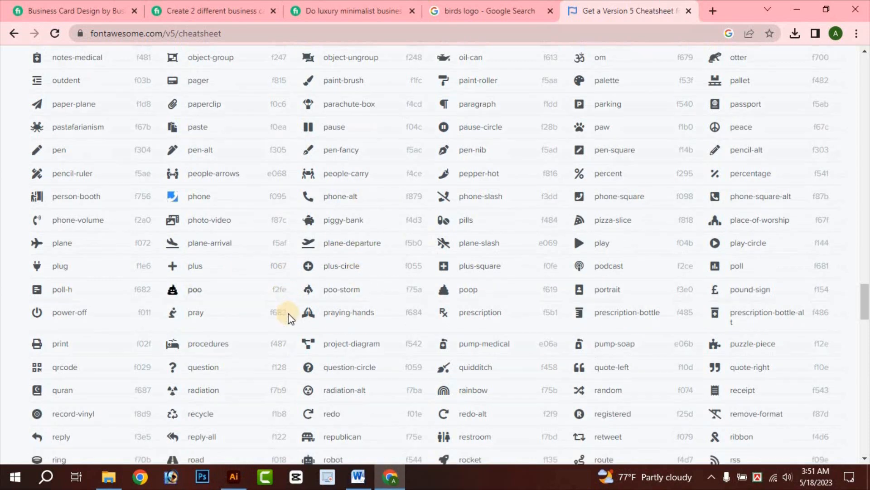
pyautogui.scroll(-3, 375, 288)
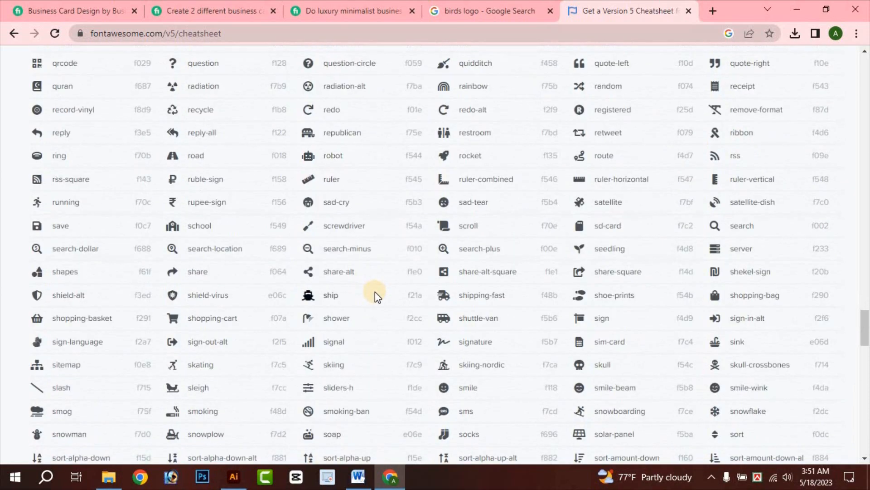
pyautogui.scroll(-3, 435, 297)
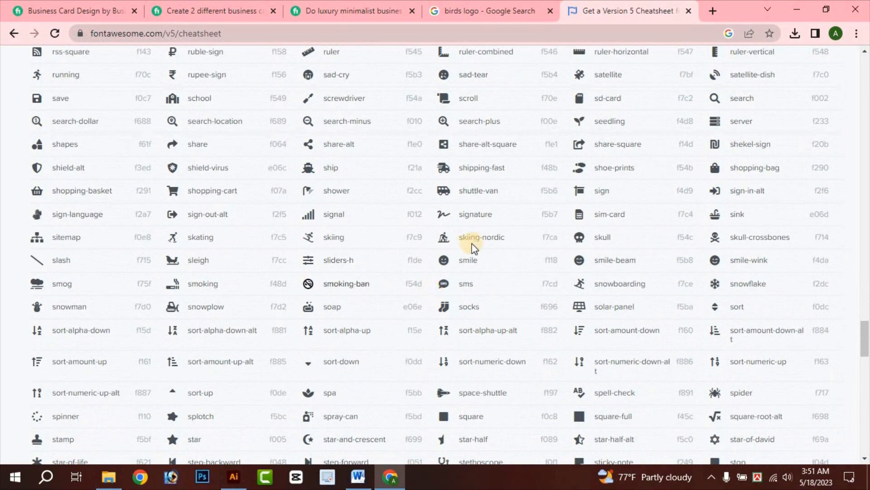
pyautogui.scroll(20, 474, 247)
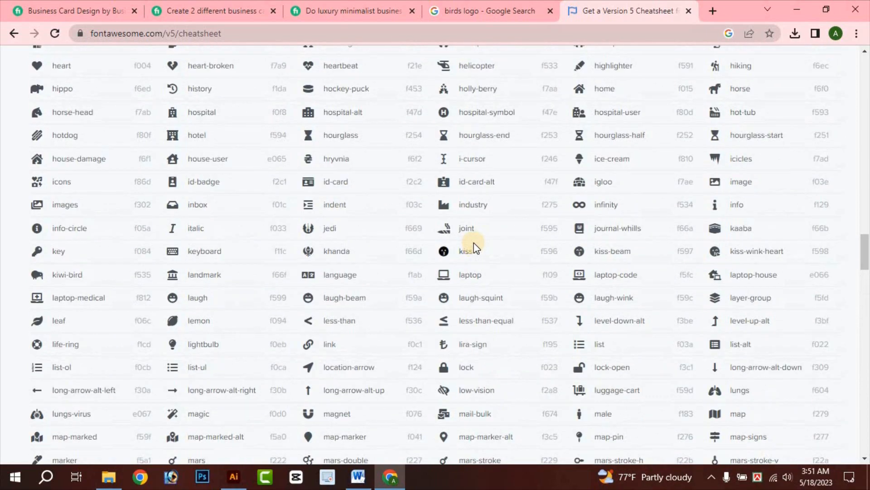
pyautogui.scroll(14, 474, 243)
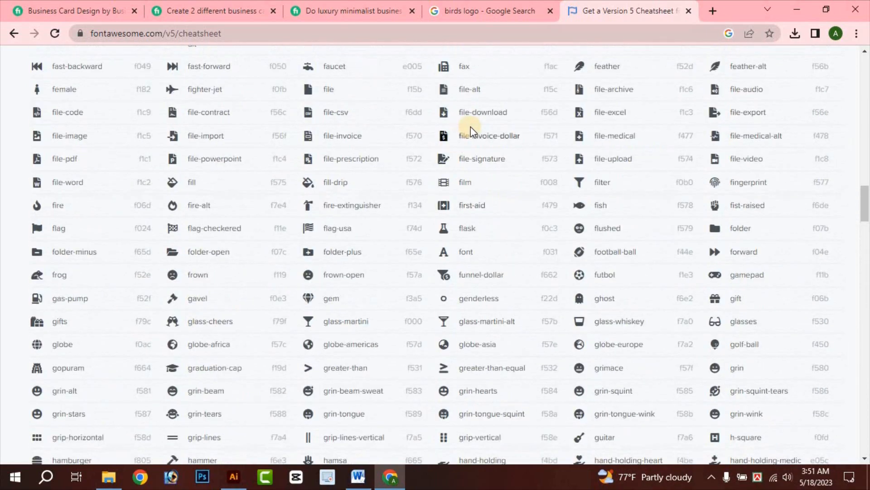
pyautogui.scroll(14, 471, 132)
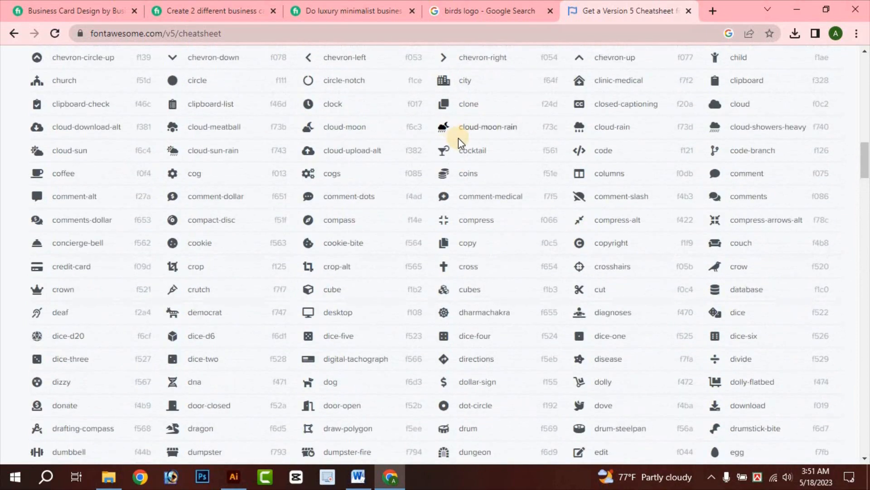
pyautogui.scroll(-11, 471, 204)
pyautogui.scroll(4, 470, 195)
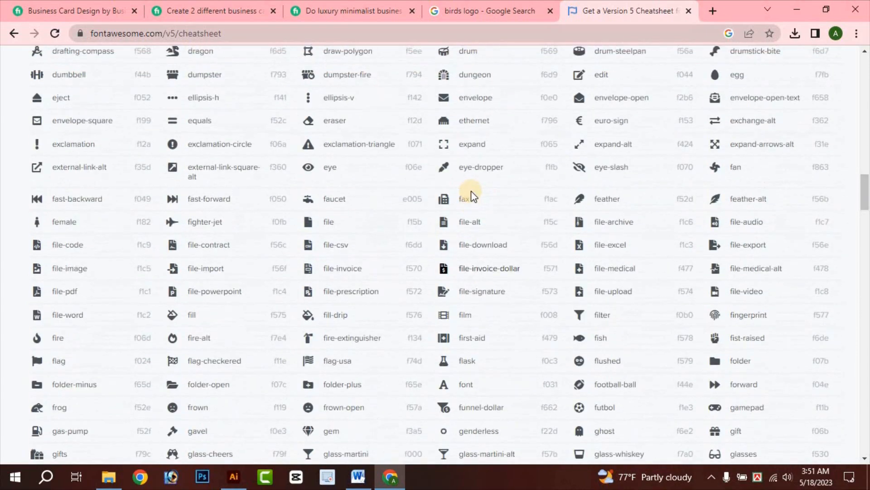
pyautogui.rightClick(446, 157)
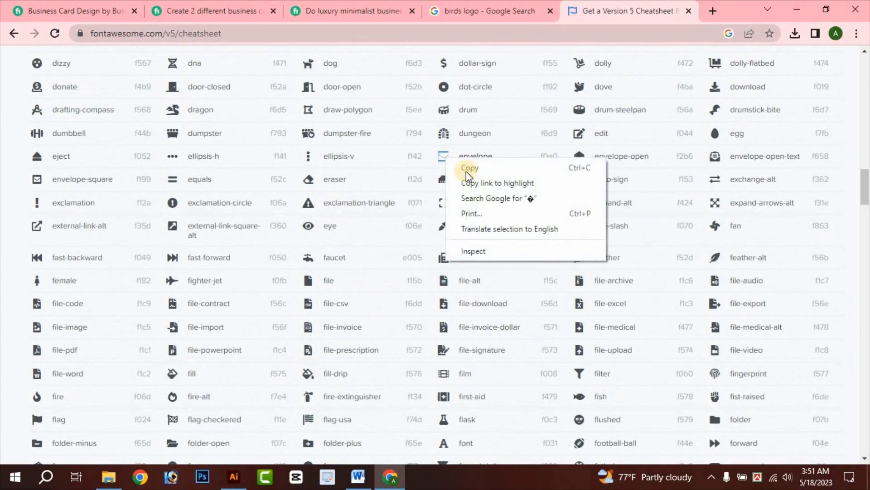
pyautogui.click(449, 165)
pyautogui.rightClick(446, 166)
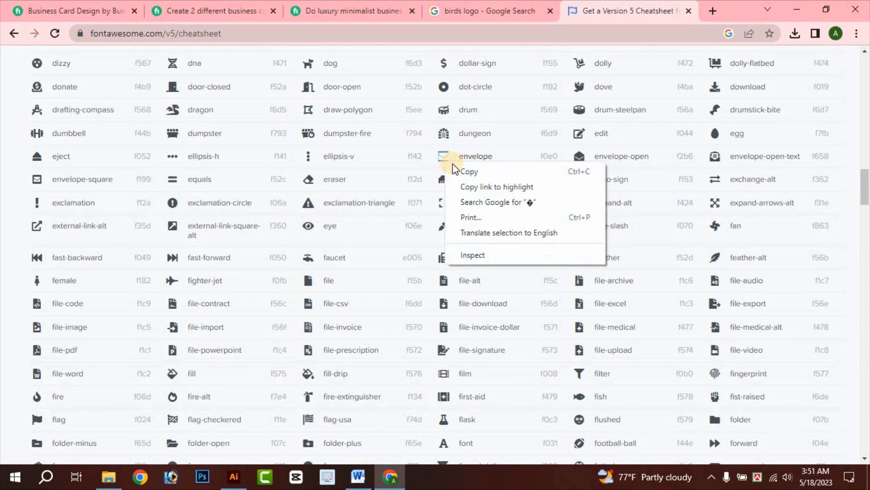
pyautogui.click(462, 171)
# - Paste the envelope glyph onto the card and set it to Font Awesome 5 Free Solid
pyautogui.click(233, 476)
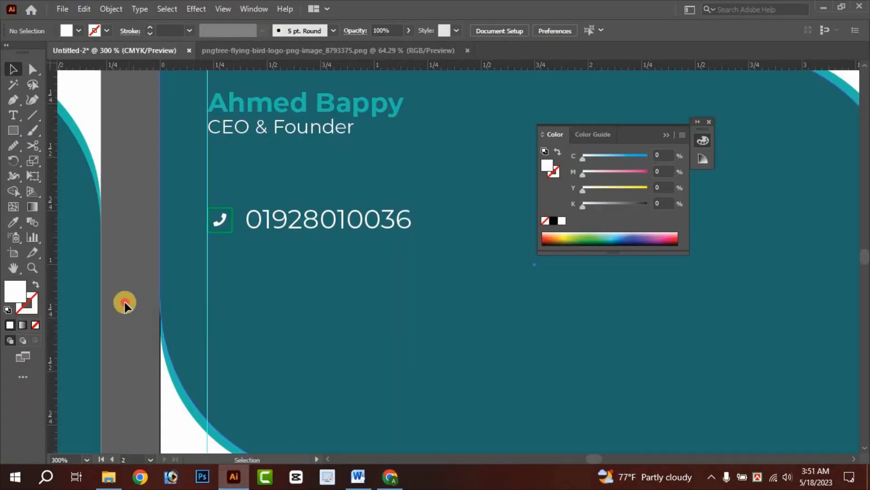
pyautogui.hotkey('ctrl', 'v')
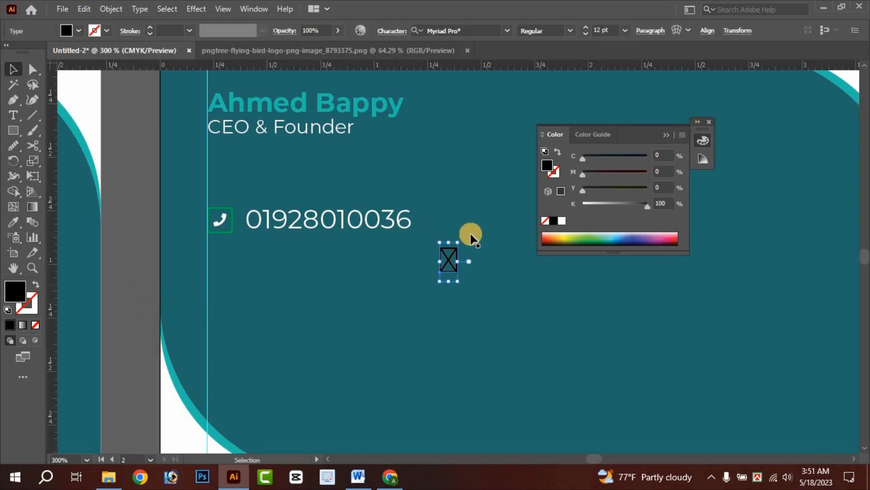
pyautogui.click(507, 31)
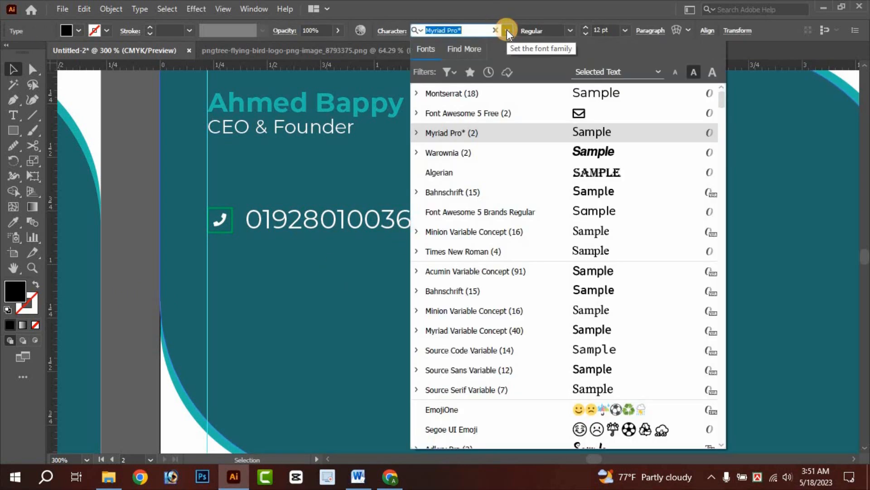
pyautogui.write('font')
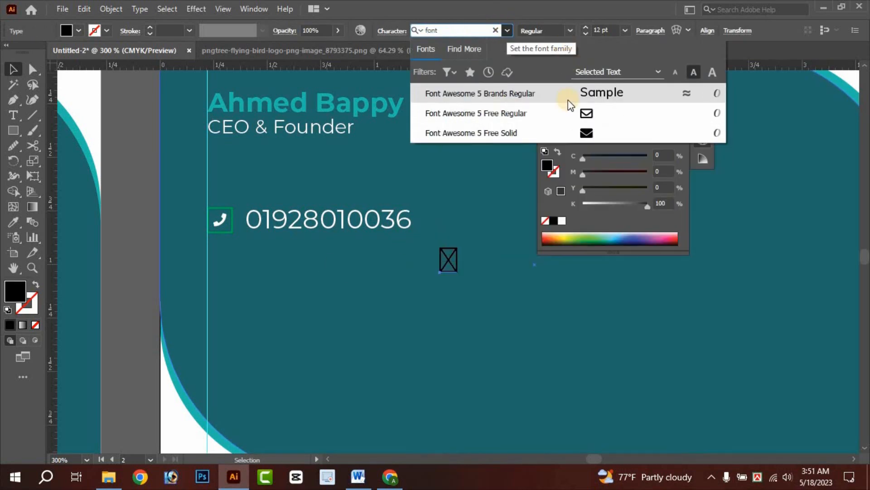
pyautogui.click(529, 132)
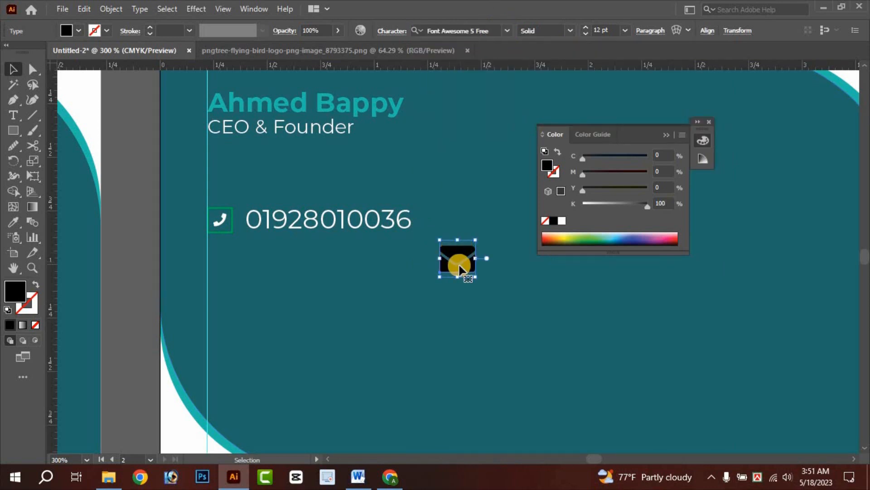
# - Place the envelope below the phone icon, make it white, and shrink it to about half size
pyautogui.moveTo(458, 263); pyautogui.dragTo(232, 274)
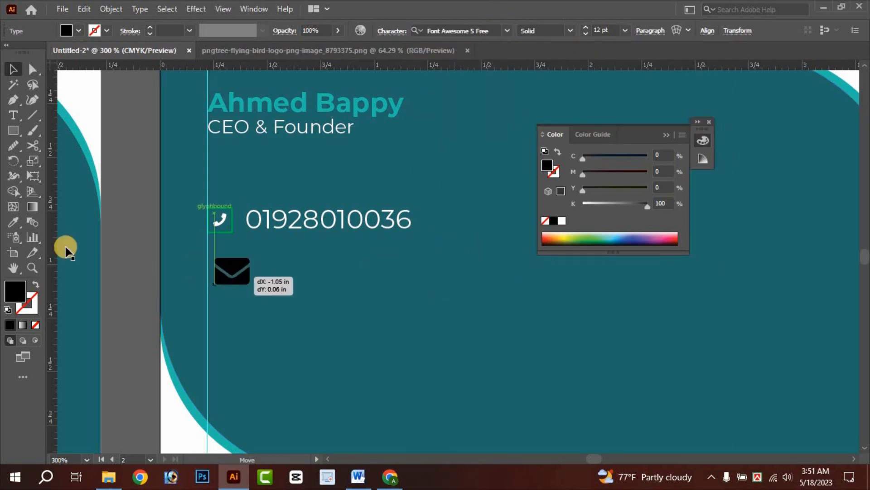
pyautogui.click(10, 223)
pyautogui.click(76, 120)
pyautogui.click(13, 69)
pyautogui.click(155, 238)
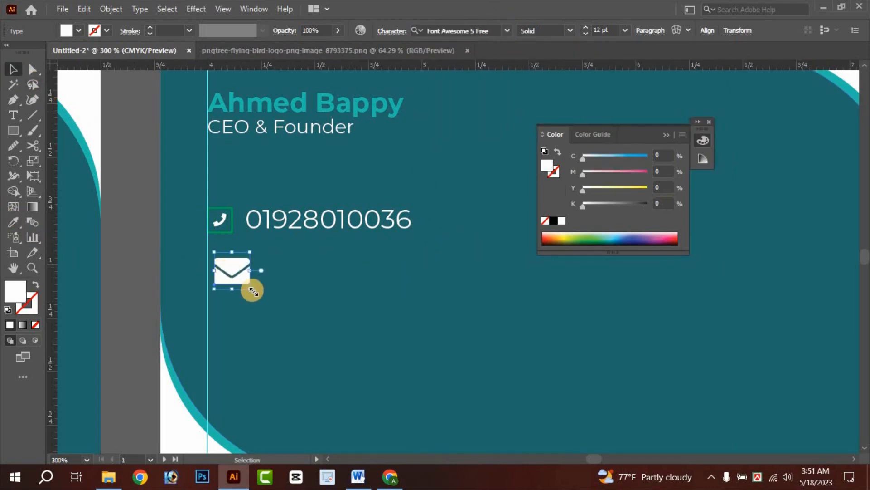
pyautogui.moveTo(252, 288); pyautogui.dragTo(217, 263)
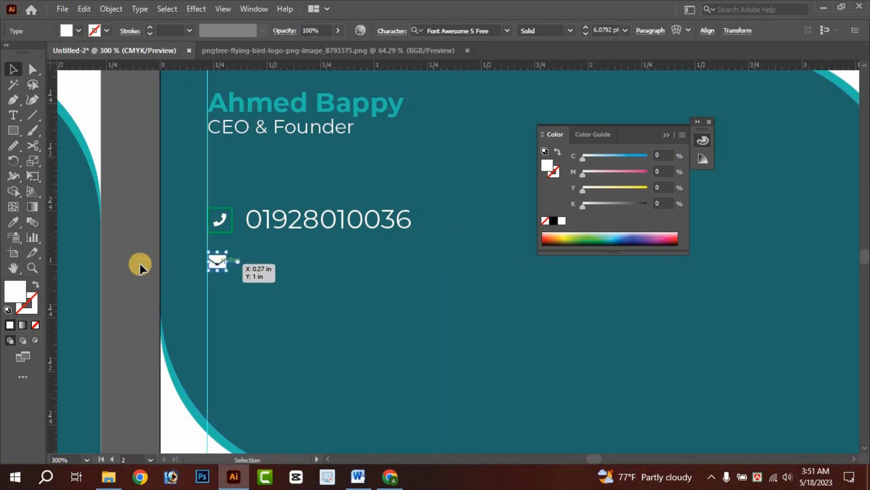
pyautogui.click(230, 265)
# - Pan and zoom across both cards and the reference mockup to review them
pyautogui.scroll(-1, 265, 290)
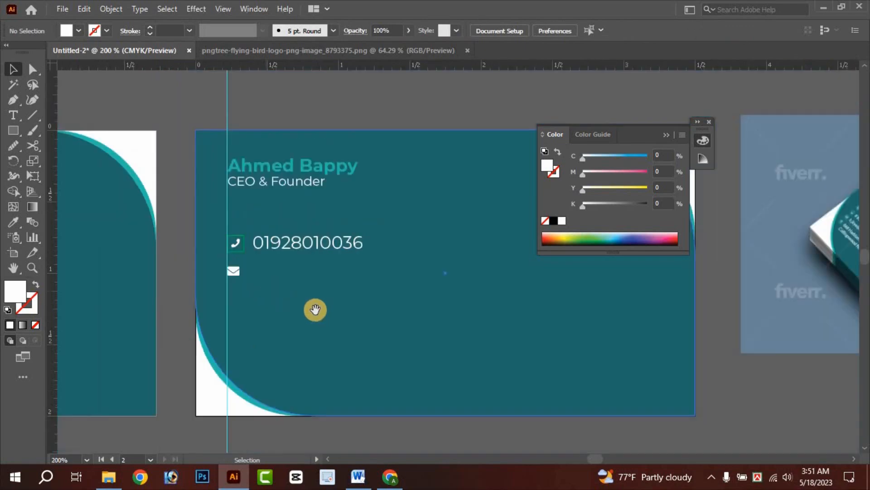
pyautogui.moveTo(315, 310); pyautogui.dragTo(292, 285)
pyautogui.scroll(-2, 534, 325)
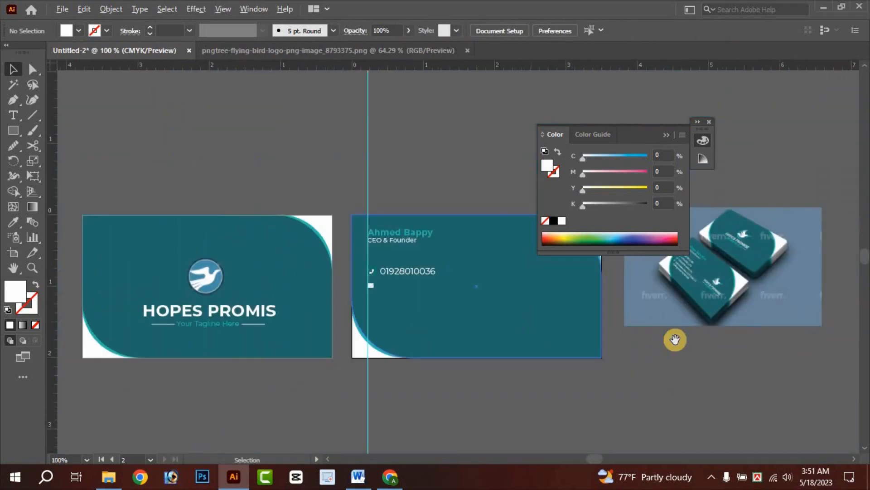
pyautogui.moveTo(629, 363); pyautogui.dragTo(466, 415)
pyautogui.scroll(3, 550, 356)
pyautogui.moveTo(591, 342); pyautogui.dragTo(302, 358)
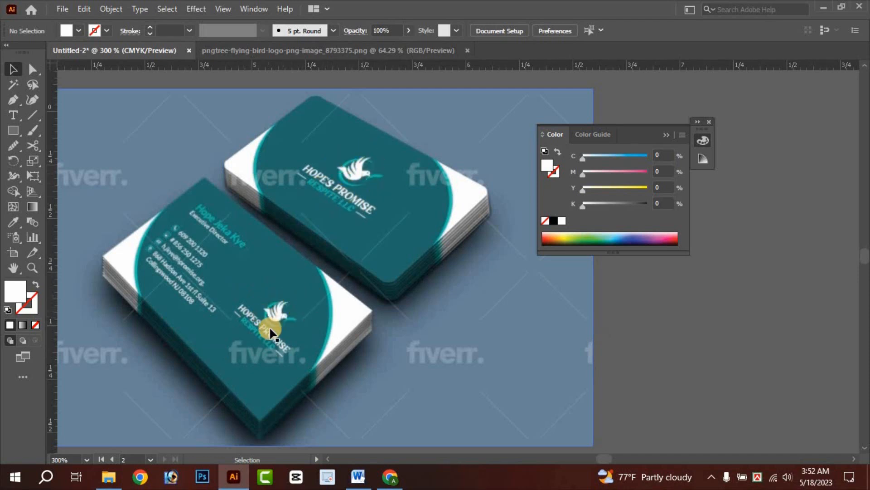
pyautogui.scroll(-2, 250, 353)
pyautogui.moveTo(267, 349); pyautogui.dragTo(516, 348)
pyautogui.scroll(-1, 647, 343)
pyautogui.scroll(-1, 449, 349)
pyautogui.moveTo(457, 350); pyautogui.dragTo(585, 331)
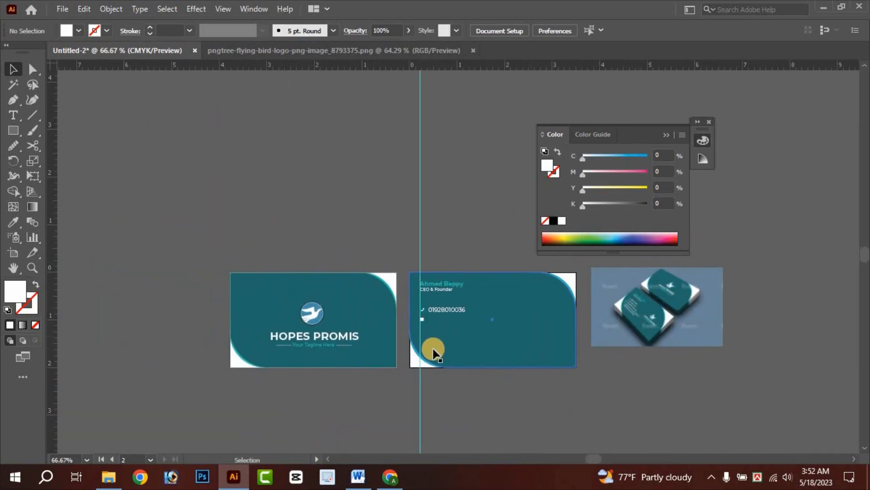
pyautogui.scroll(1, 433, 352)
# - Marquee-select all card artwork and the mockup, delete them, and return to the browser
pyautogui.moveTo(544, 352); pyautogui.dragTo(510, 353)
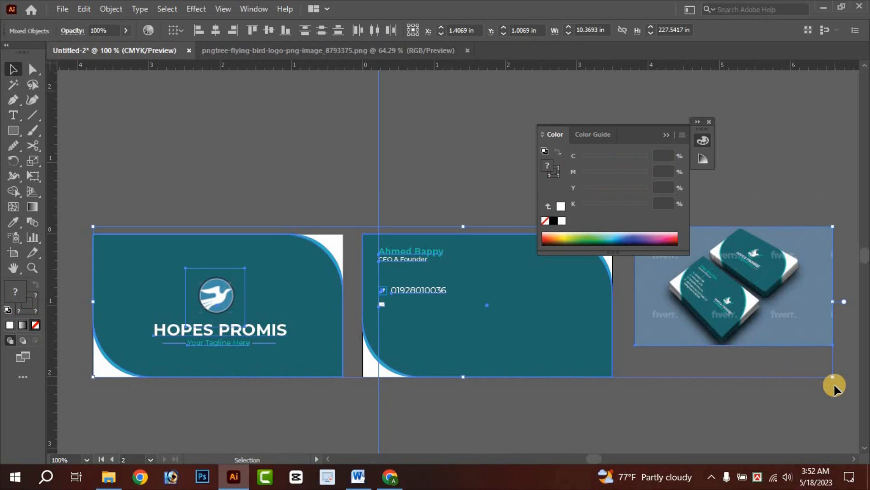
pyautogui.press('Delete')
pyautogui.click(389, 475)
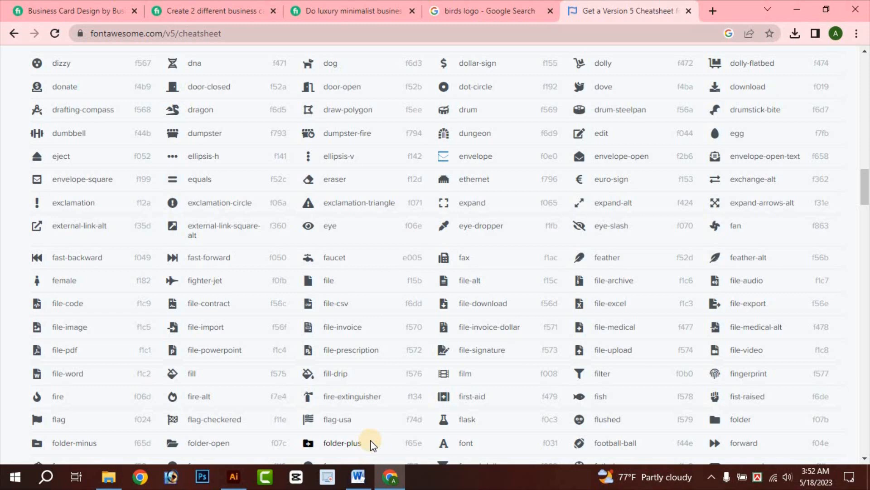
# - Open the Fiverr two-design business card gig page from the business cards tabs
pyautogui.click(181, 1)
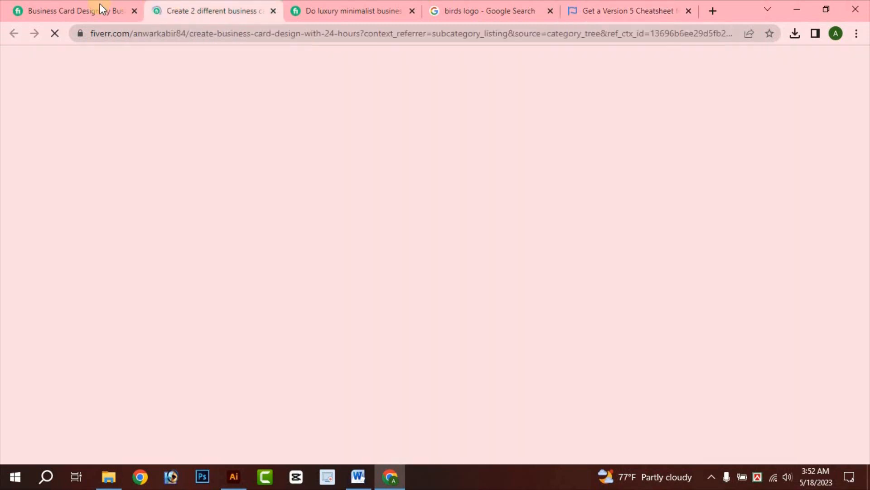
pyautogui.click(100, 3)
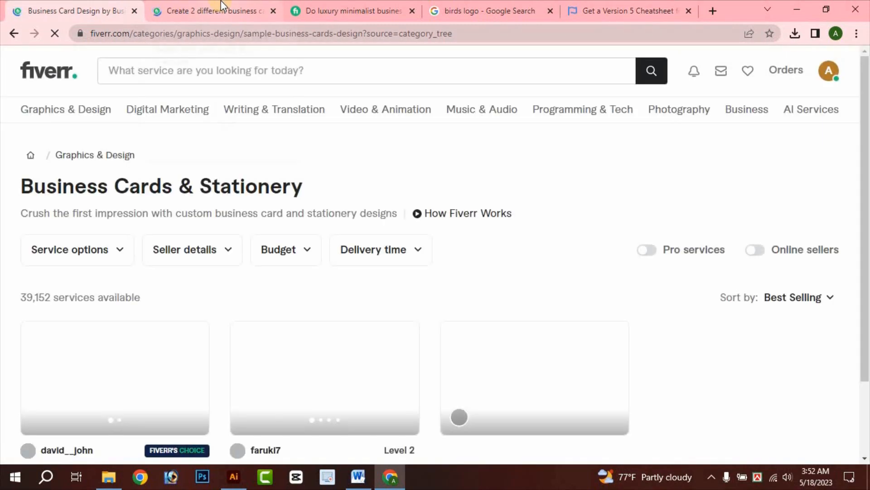
pyautogui.click(221, 3)
pyautogui.scroll(-2, 537, 249)
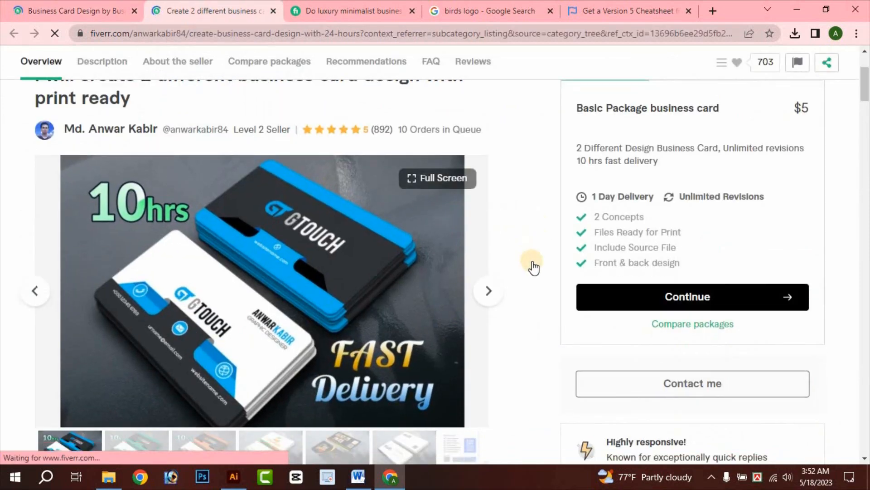
pyautogui.scroll(1, 480, 266)
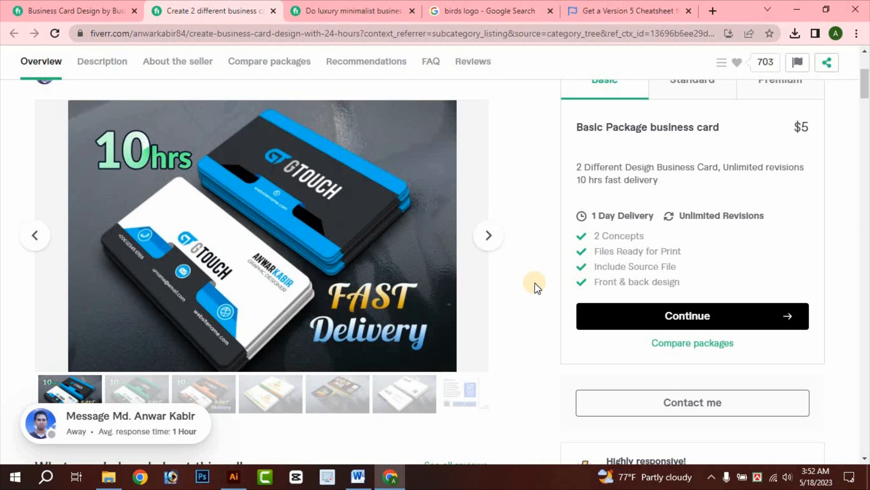
# - Page the gig's sample gallery forward four images to the black card, then return to Illustrator
pyautogui.click(489, 235)
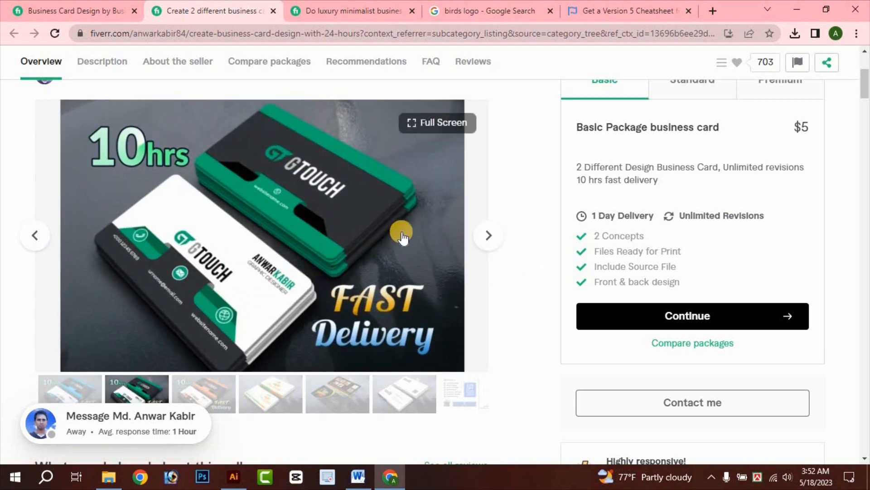
pyautogui.click(481, 236)
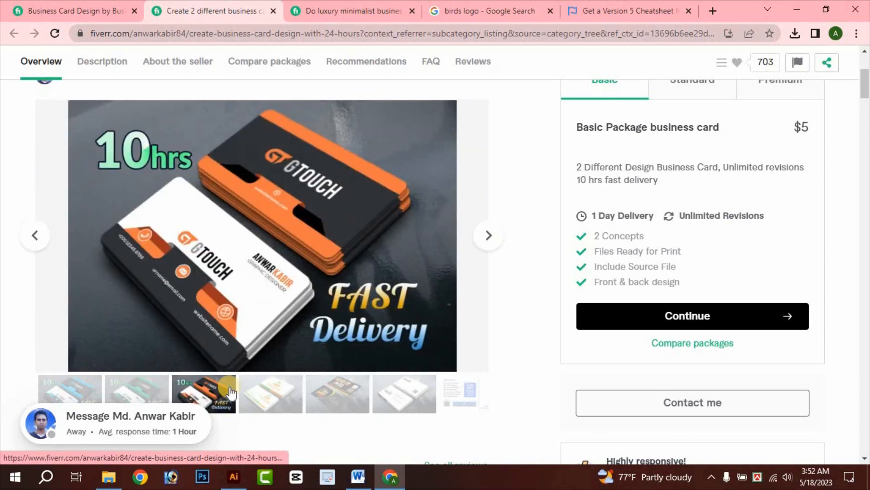
pyautogui.click(489, 235)
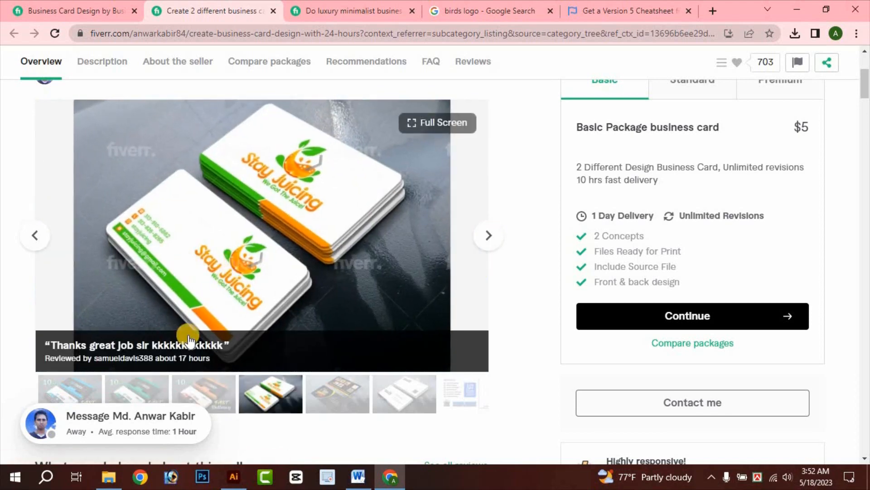
pyautogui.click(486, 236)
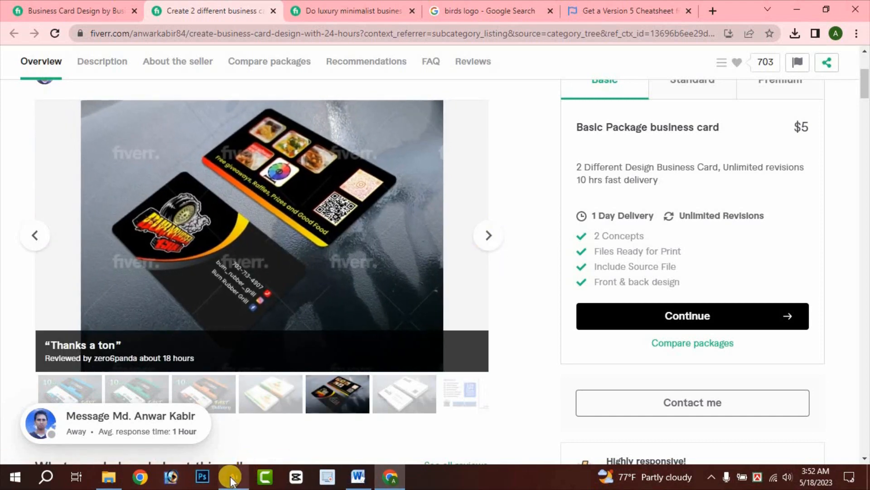
pyautogui.click(233, 476)
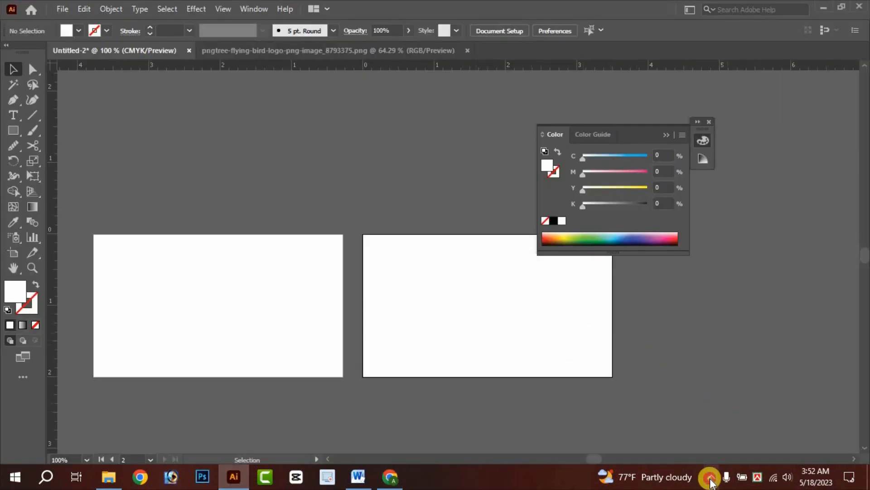
# - Search Google Play on the phone for 'sikhboi' so the Sikhboi app appears in results
pyautogui.click(710, 478)
pyautogui.rightClick(692, 428)
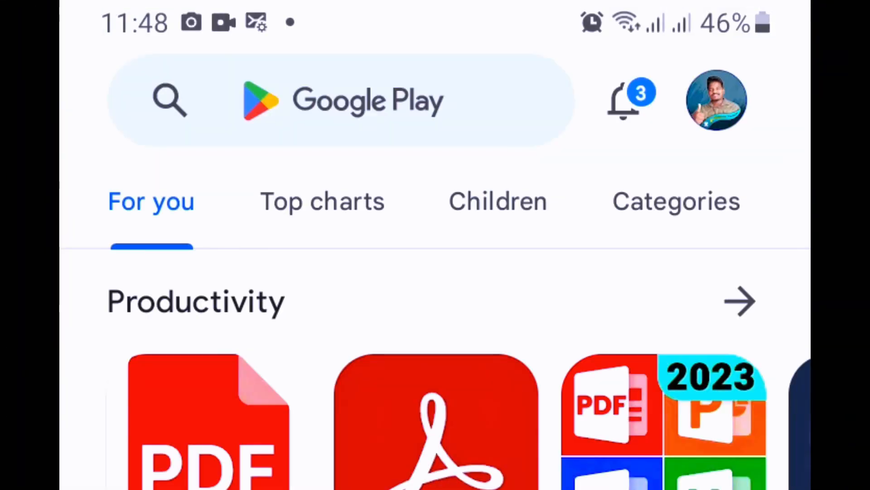
pyautogui.click(203, 100)
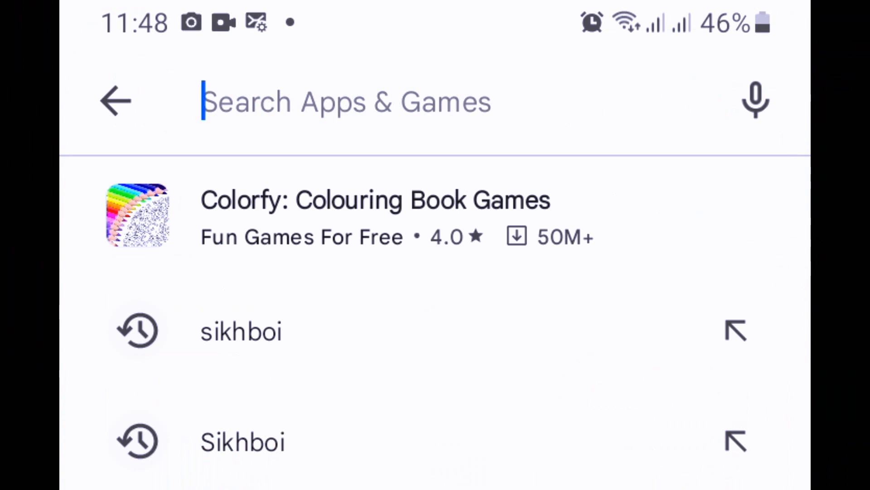
pyautogui.write('sikhboi')
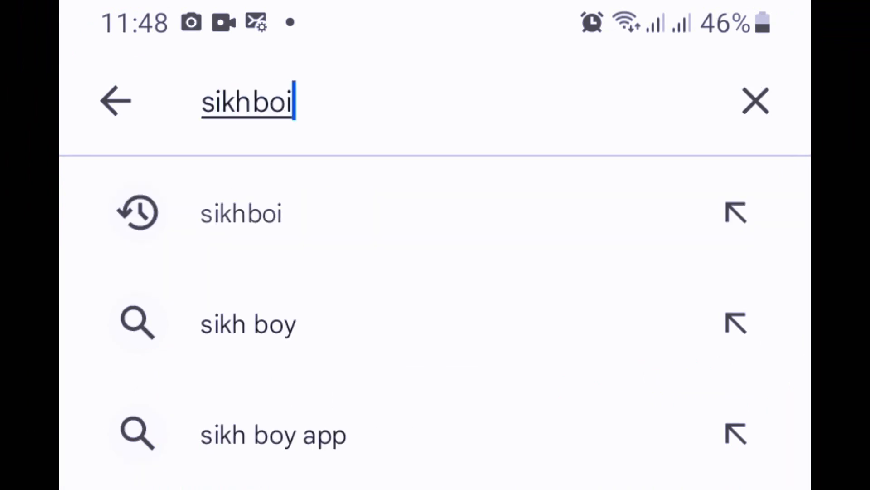
pyautogui.press('Return')
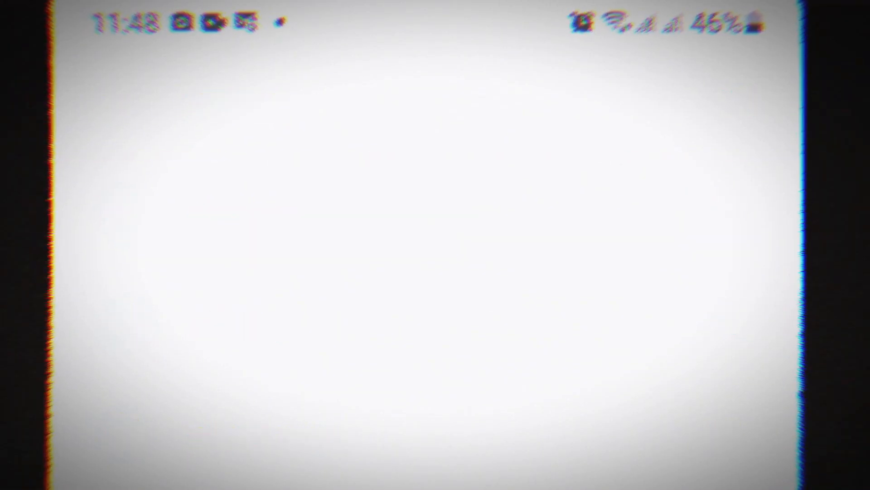